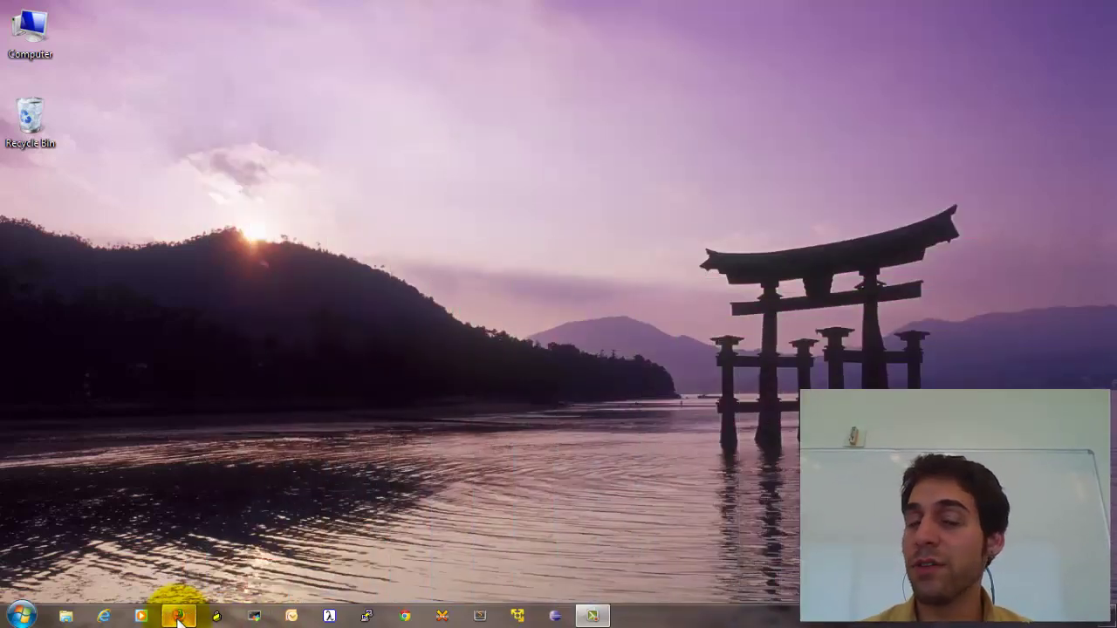
Step: Open Firefox, go to wikipedia.org and enter the English Wikipedia
click(178, 618)
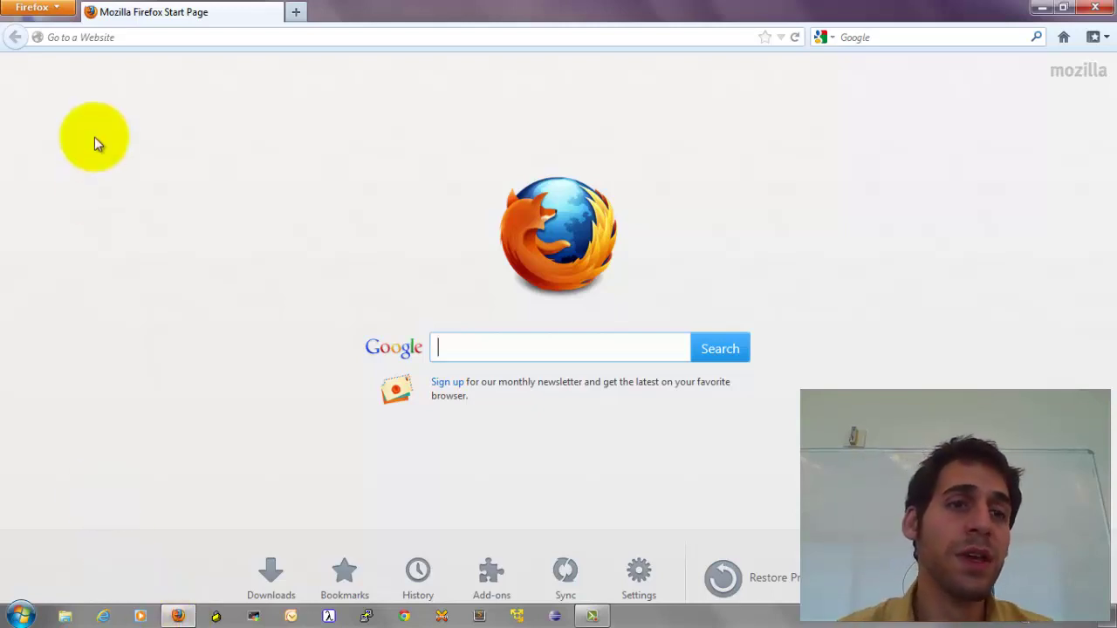
click(60, 36)
text(wikipedia.org/)
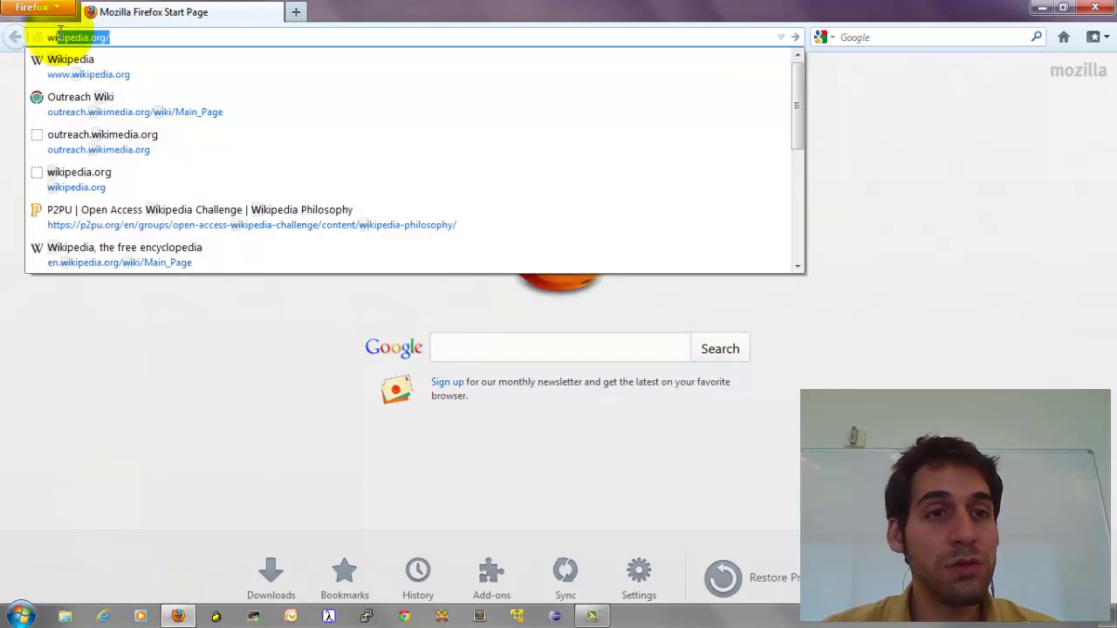
key(Return)
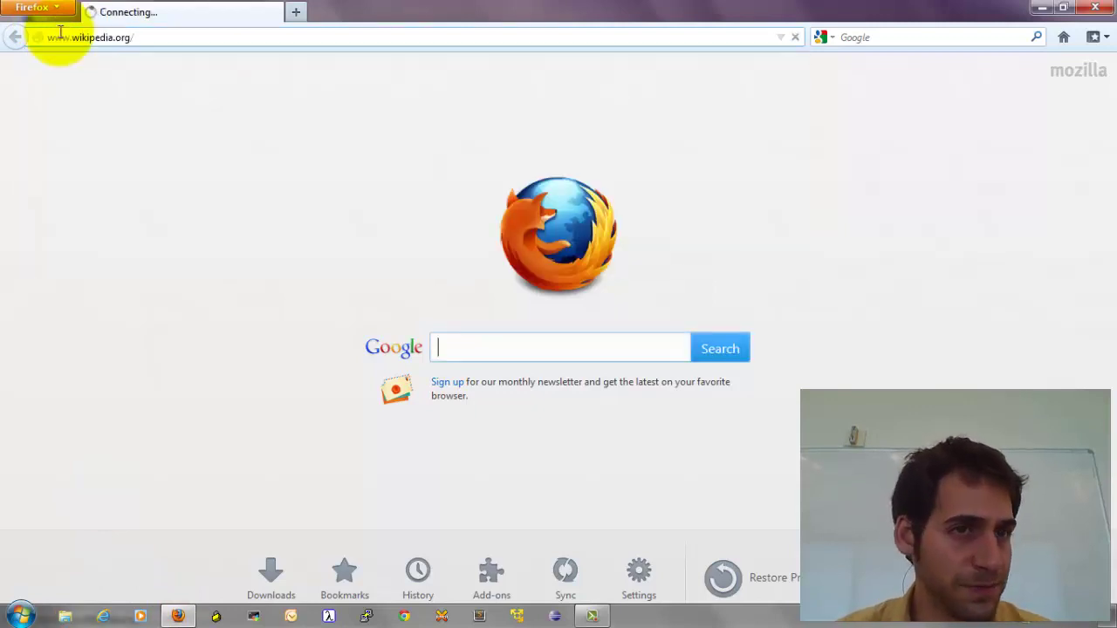
scroll(119, 214, up, 4)
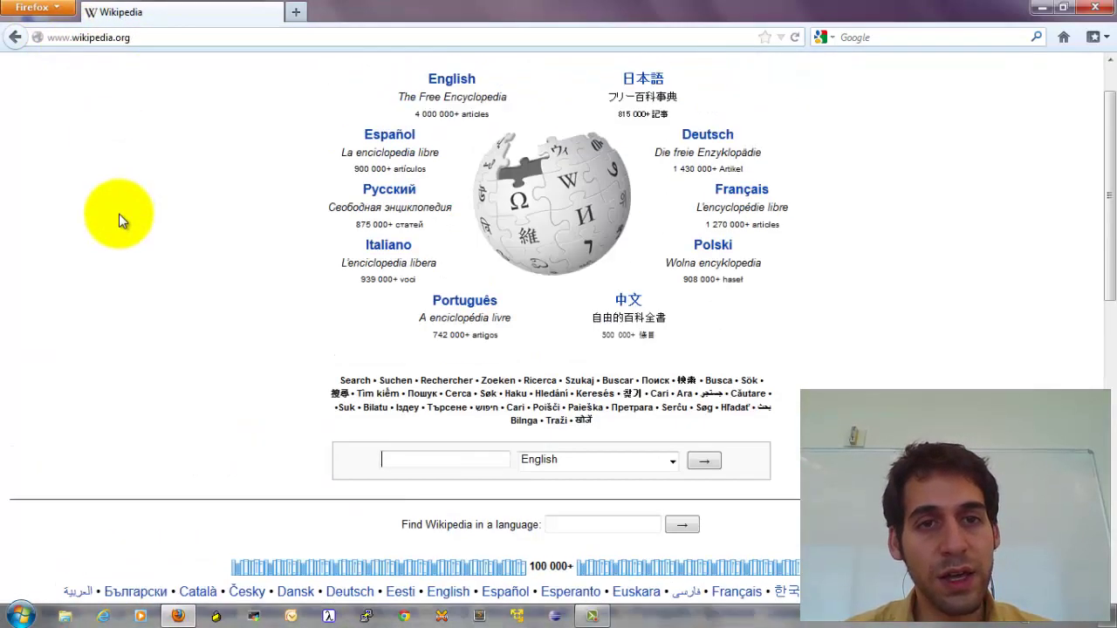
click(462, 142)
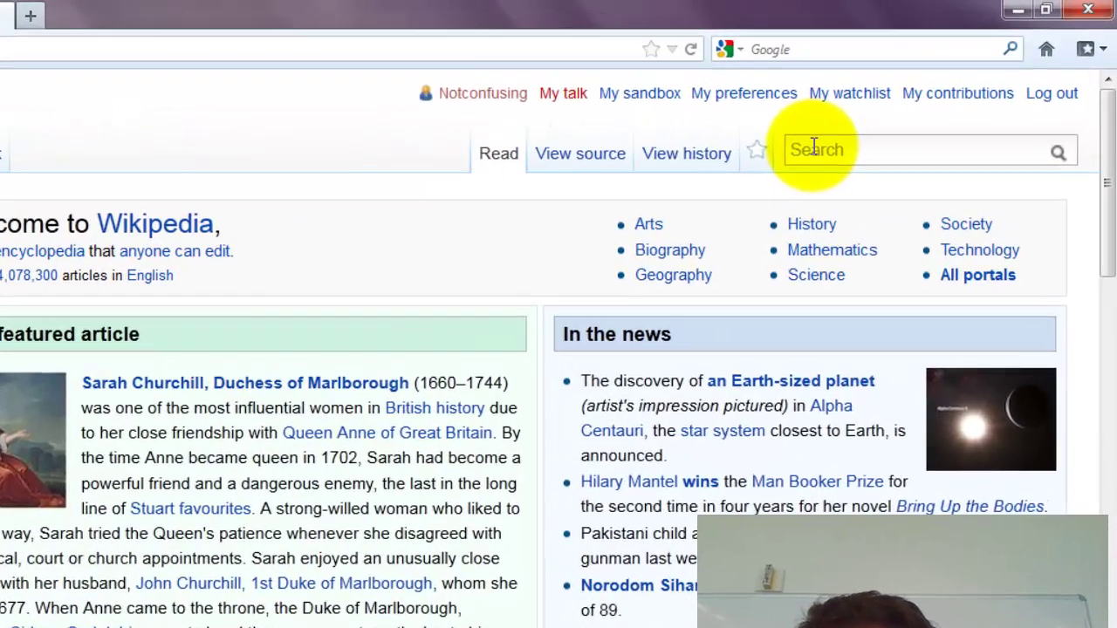
Step: Search Wikipedia for HathiTrust and open its article
click(814, 146)
text(Hathi)
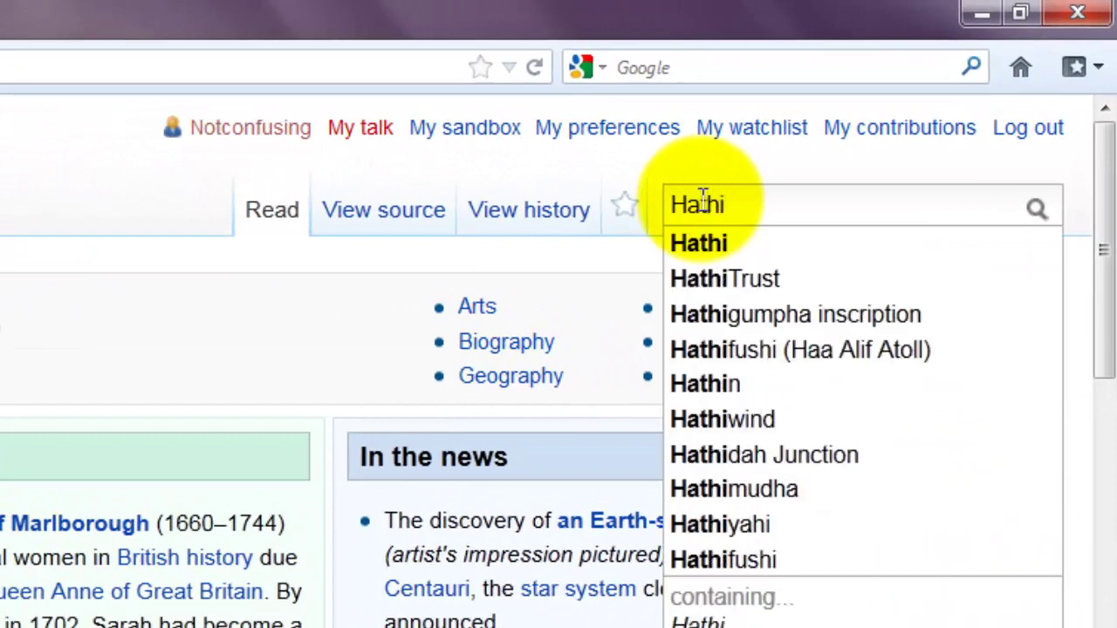
text(T)
key(Down)
key(Return)
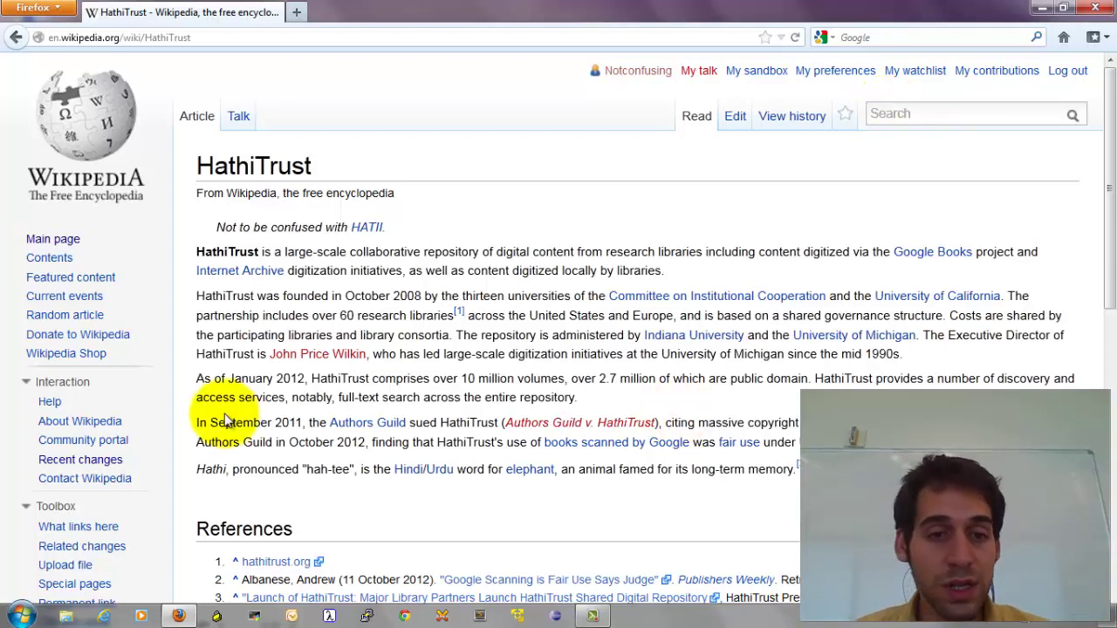
Step: Mark the start of the September 2011 paragraph, and open the HathiTrust article for editing
drag(199, 421, 301, 420)
click(301, 416)
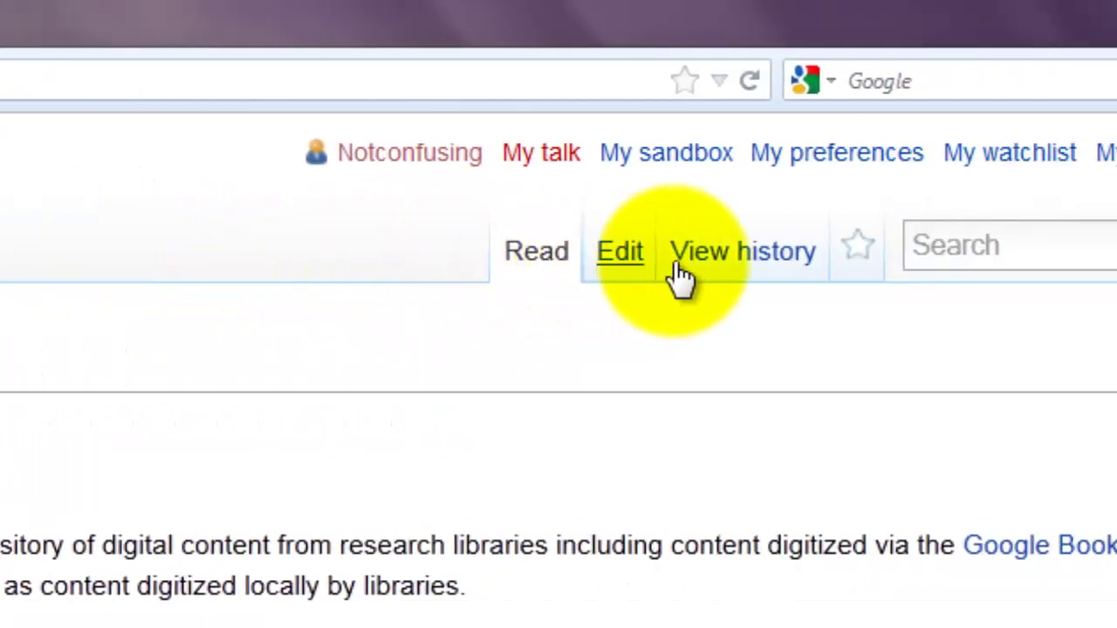
click(633, 259)
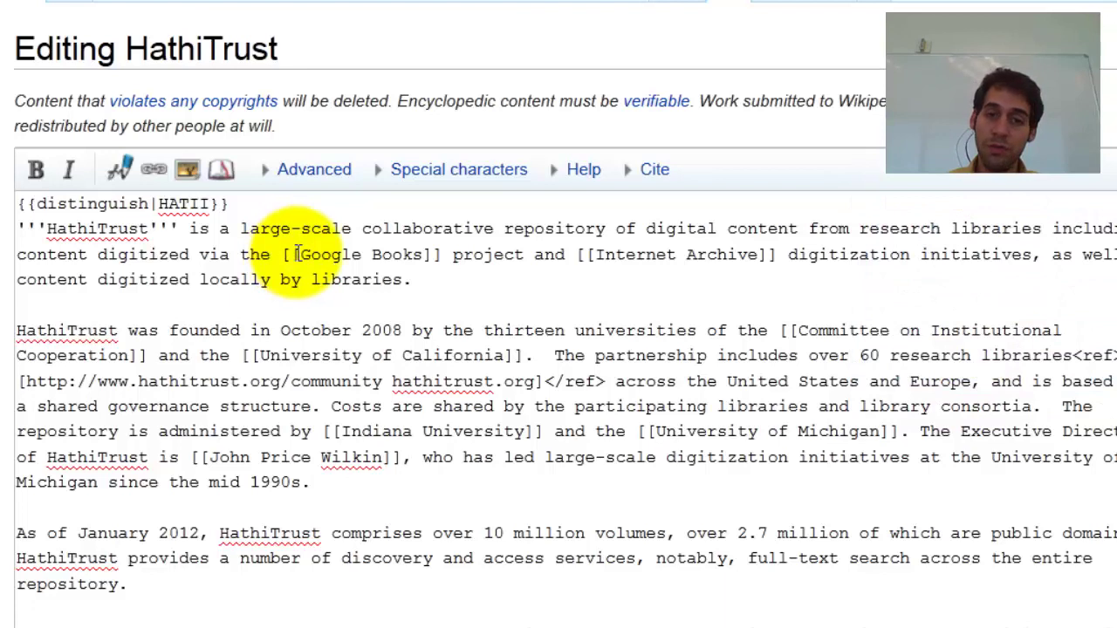
Step: Examine the markup in the HathiTrust source: the link brackets, distinguish template, bold apostrophes and closing ref tag
drag(299, 255, 249, 166)
click(259, 225)
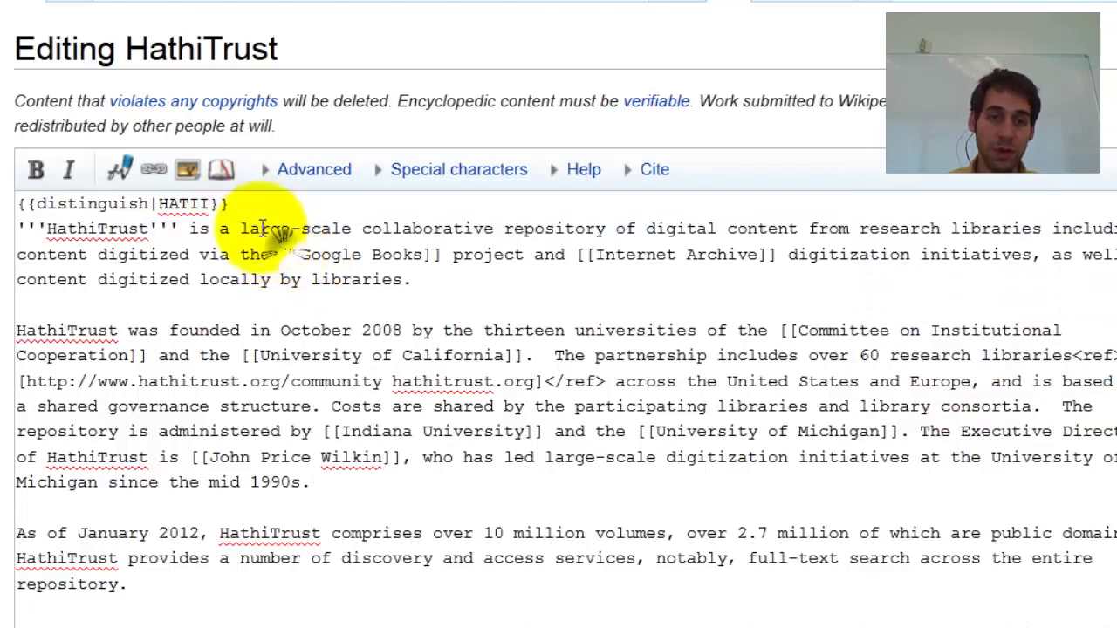
click(215, 203)
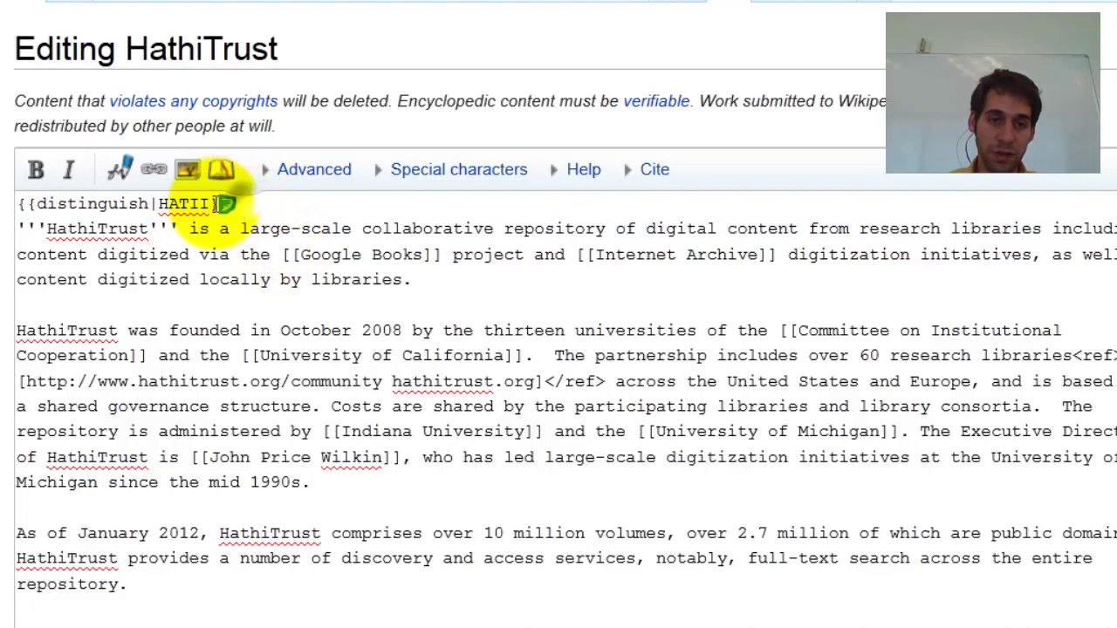
click(159, 229)
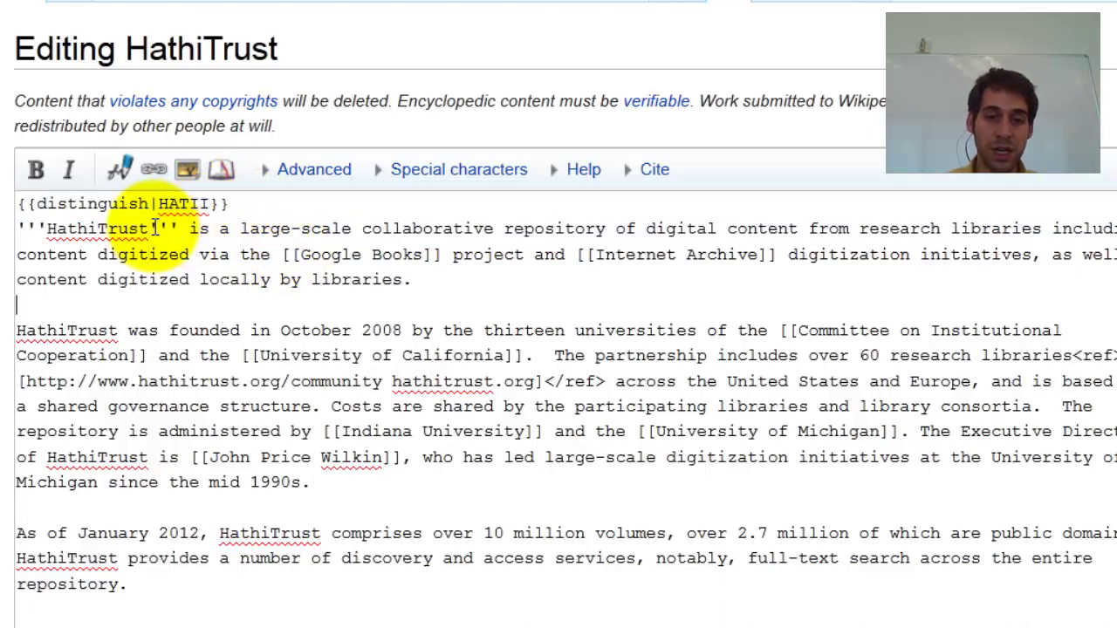
drag(555, 382, 605, 382)
click(604, 381)
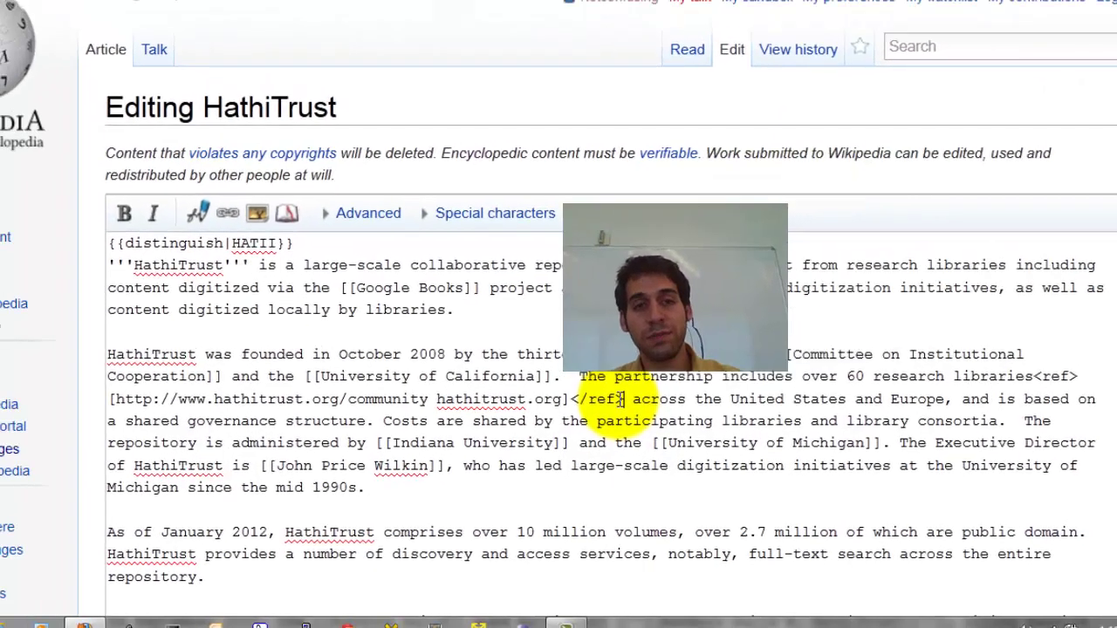
Step: Open the English Wikipedia main page in a new browser tab via wikipedia.org
key(ctrl+t)
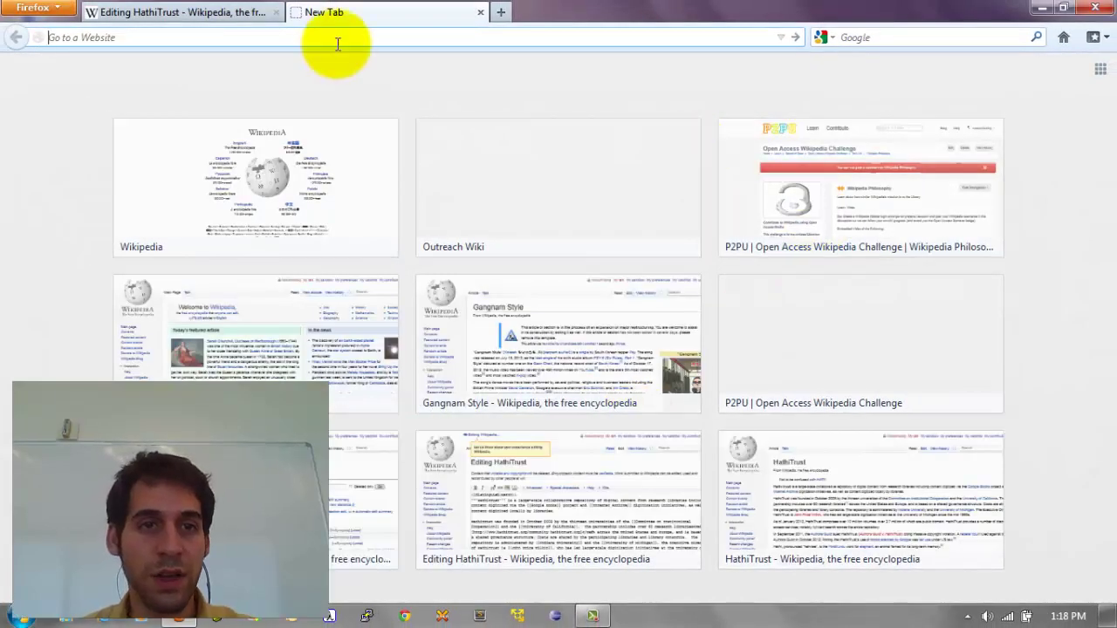
text(wikipedia.org/)
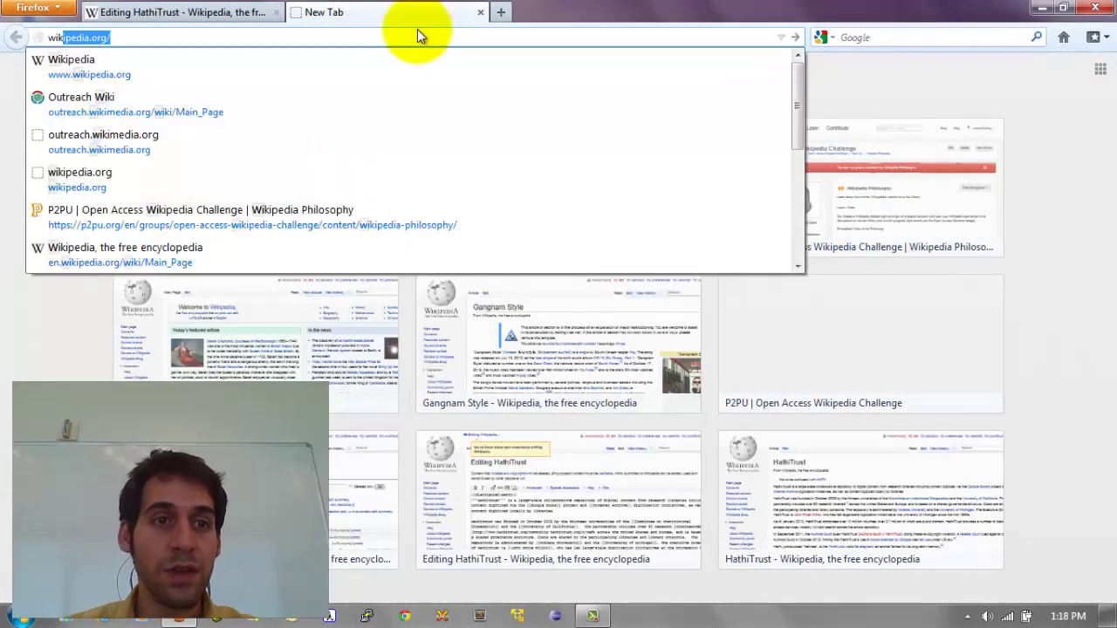
key(Return)
scroll(304, 135, up, 4)
click(451, 140)
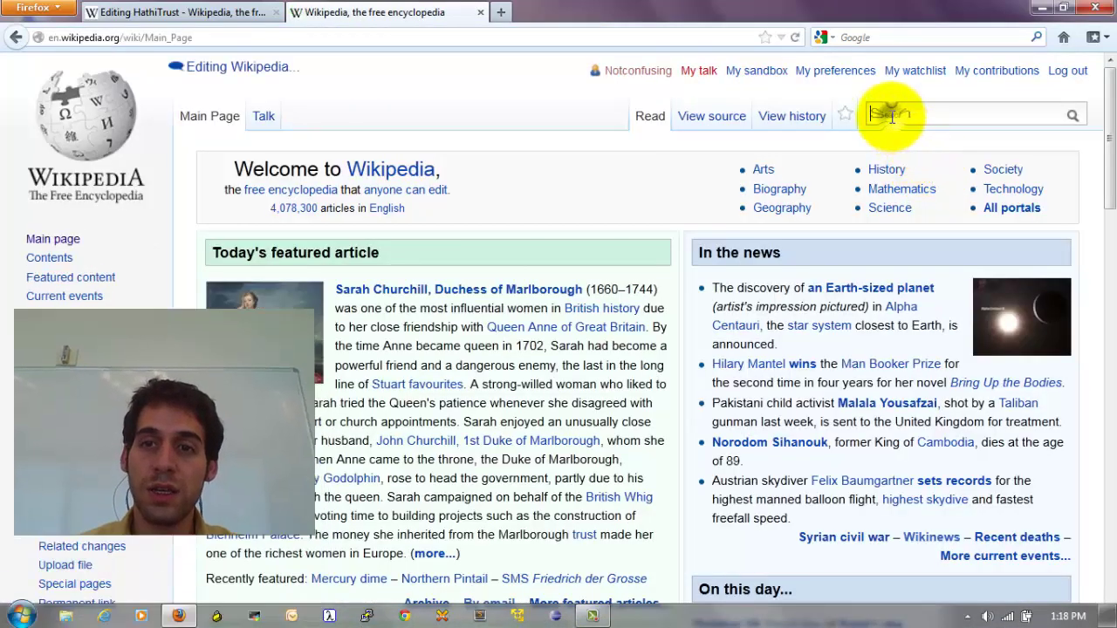
Step: Search Wikipedia for WYSIWYG and open its main article
click(892, 116)
text(WY)
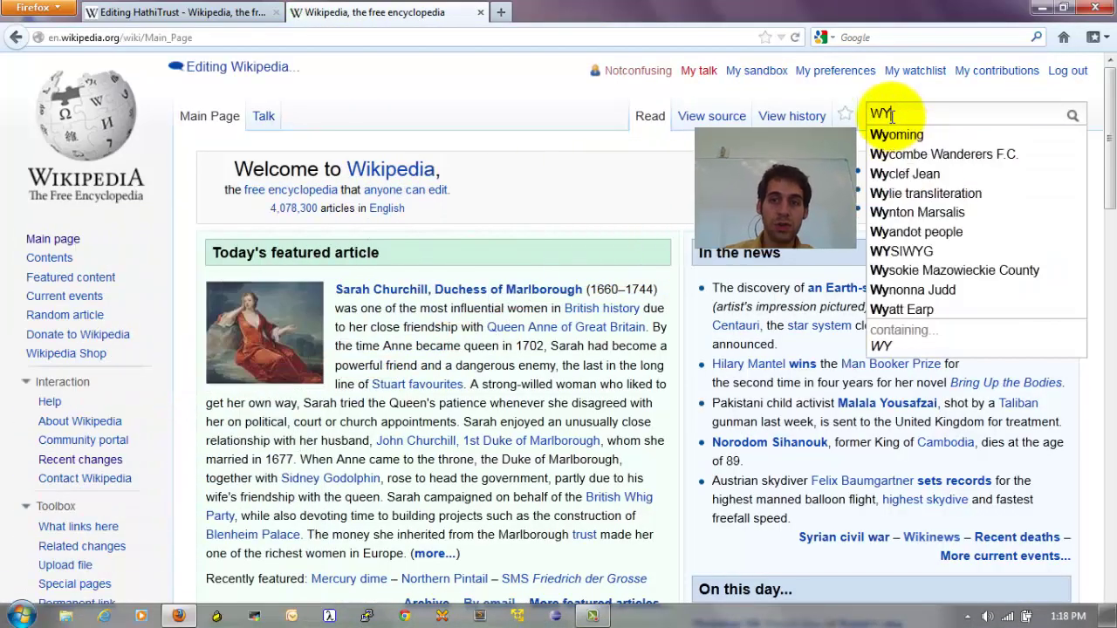
text(SIS)
key(BackSpace)
text(WYG)
key(Down)
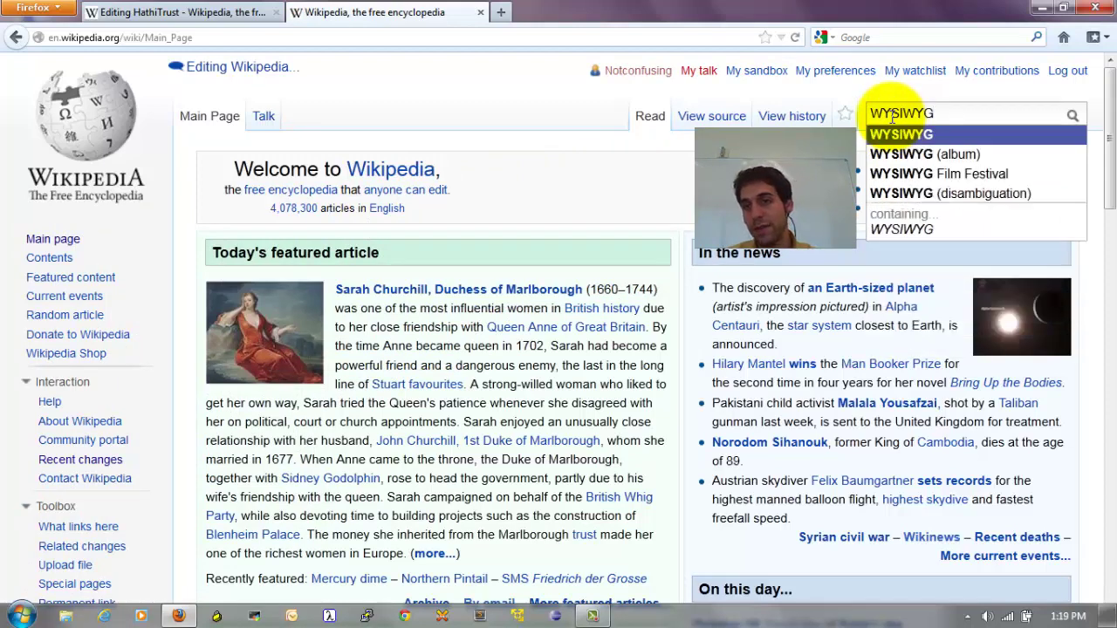
key(Return)
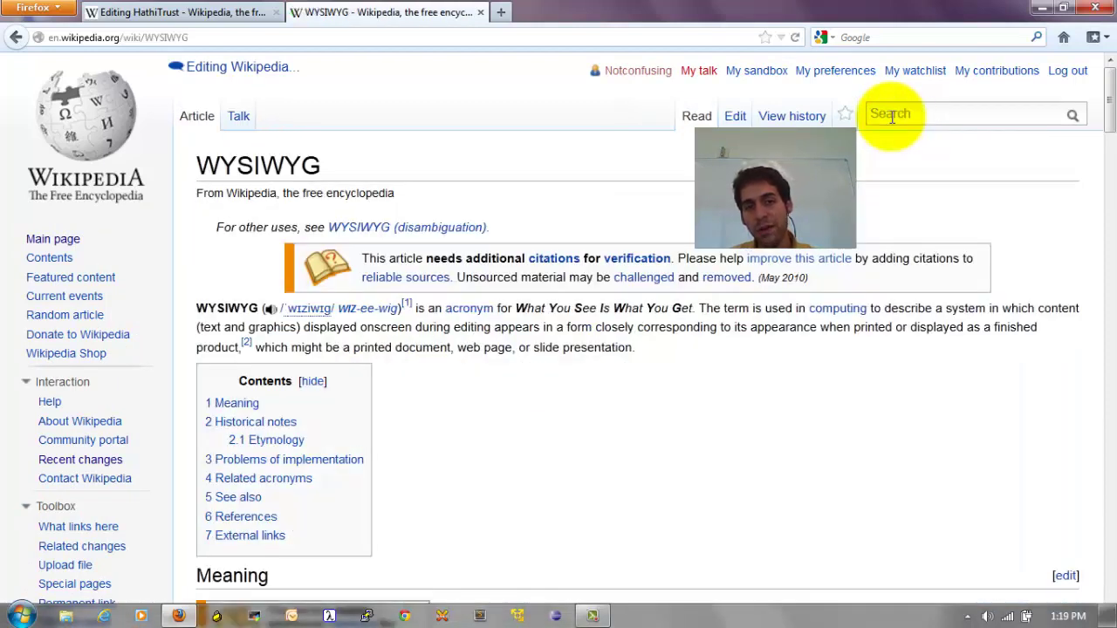
Step: Read through the WYSIWYG article, examining its Meaning and Historical notes sections and the editor comparison picture
middle_click(634, 330)
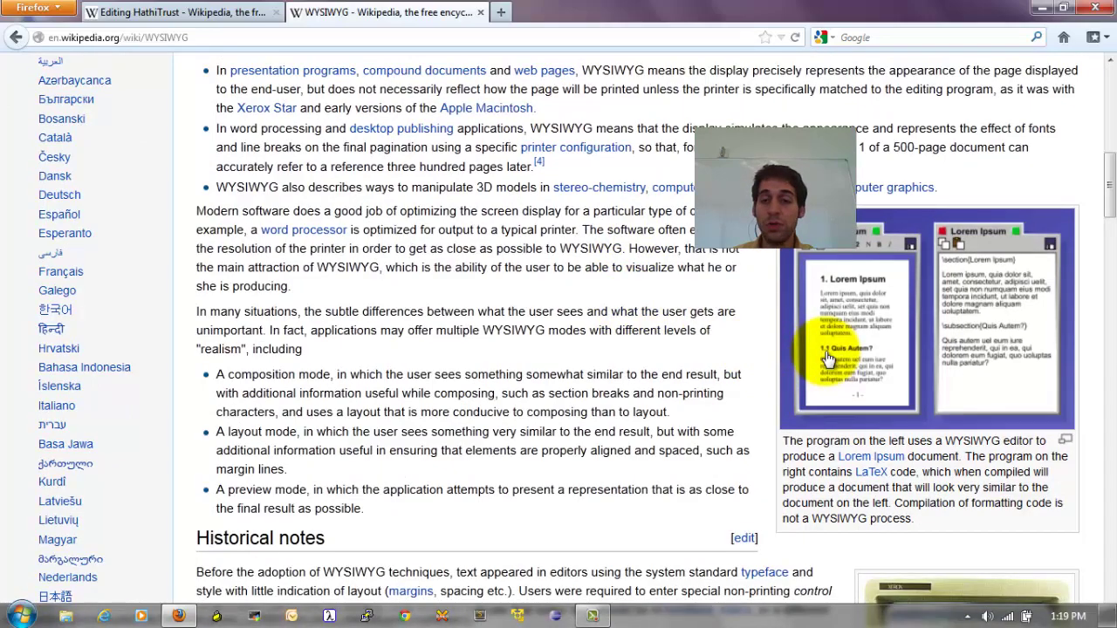
middle_click(807, 397)
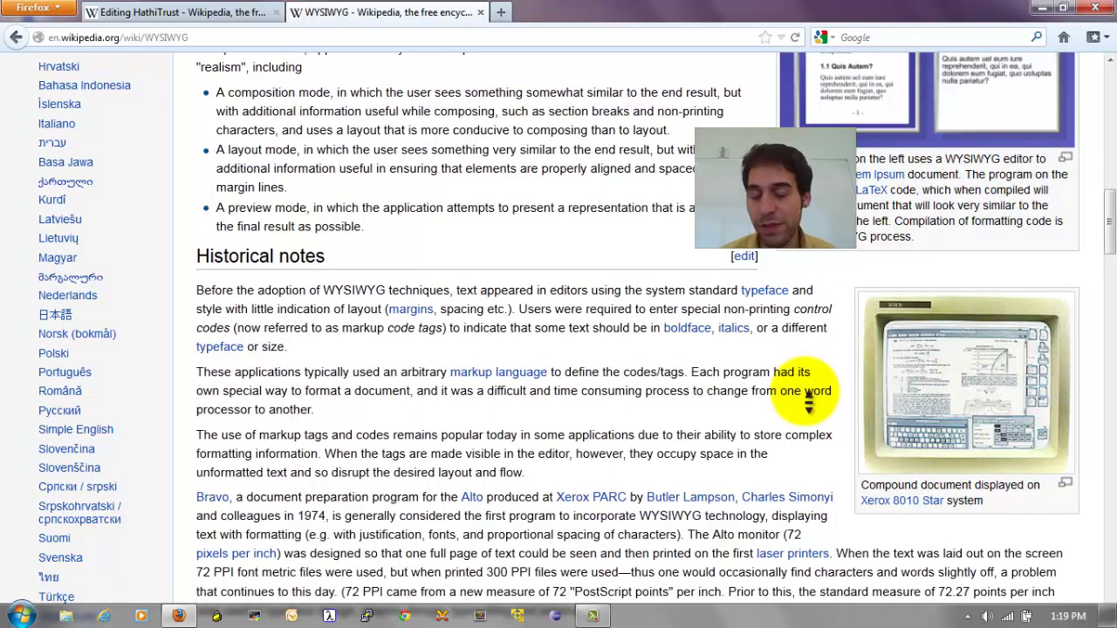
click(807, 397)
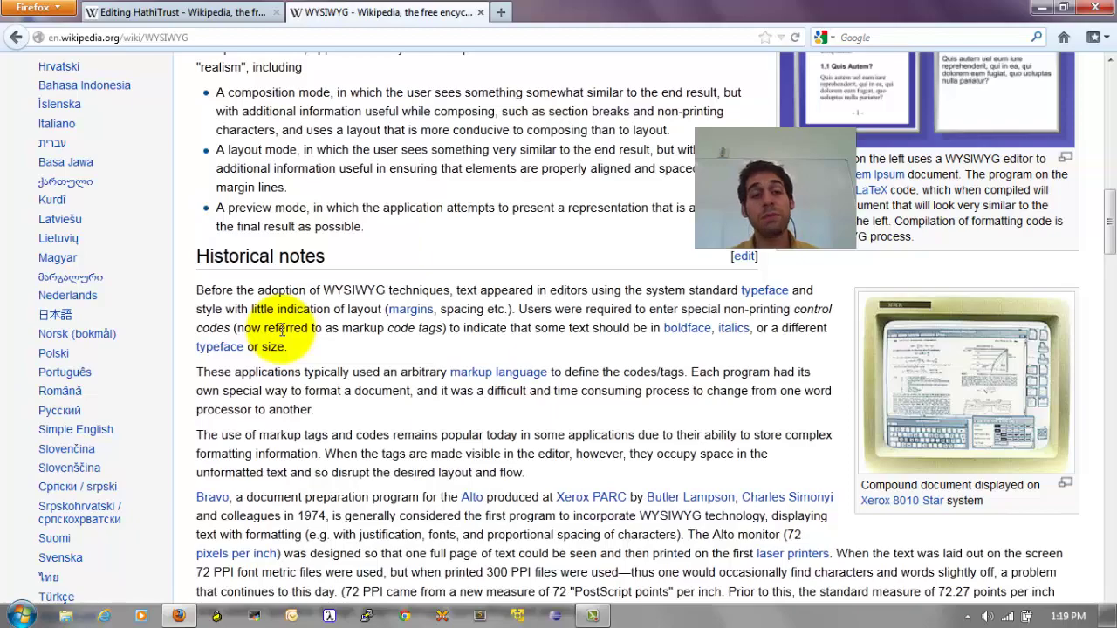
scroll(314, 336, up, 5)
scroll(310, 336, up, 7)
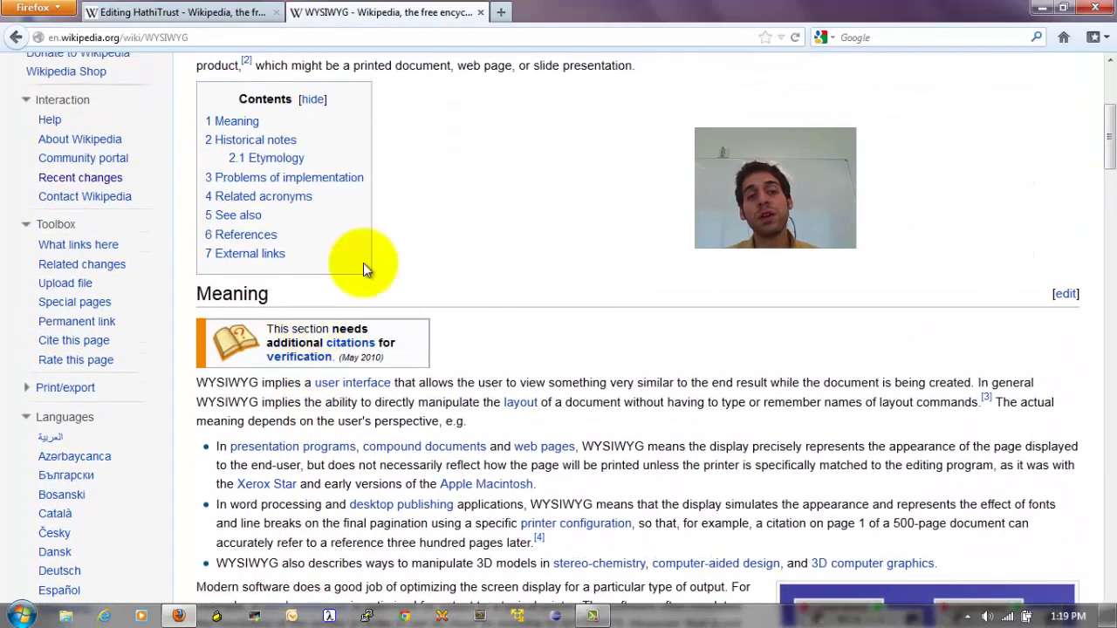
scroll(568, 195, up, 1)
scroll(570, 194, up, 3)
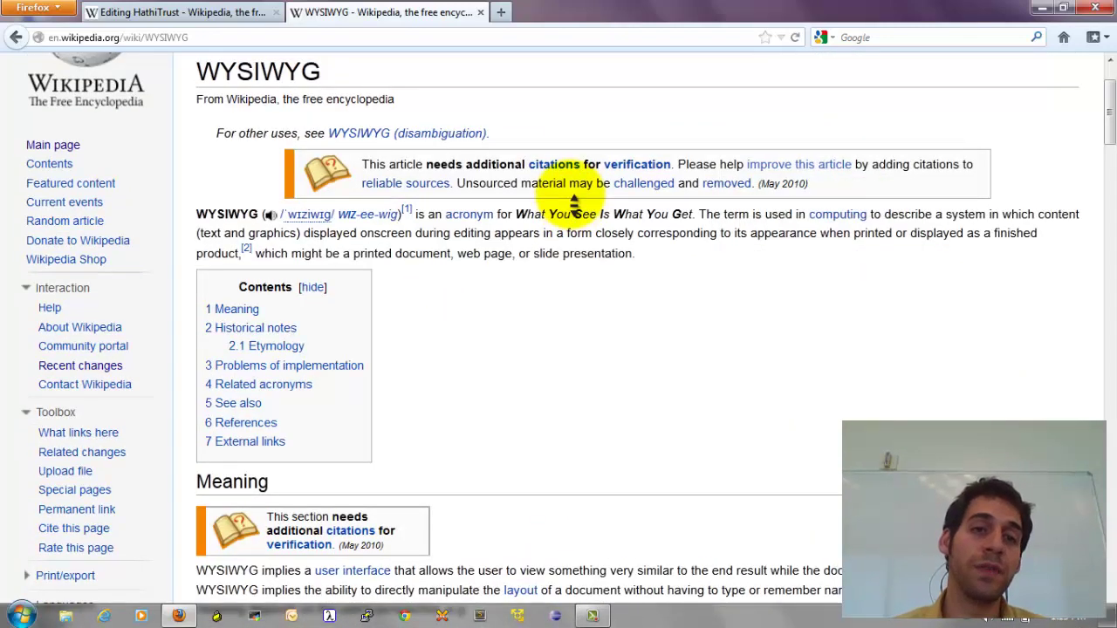
scroll(573, 201, up, 2)
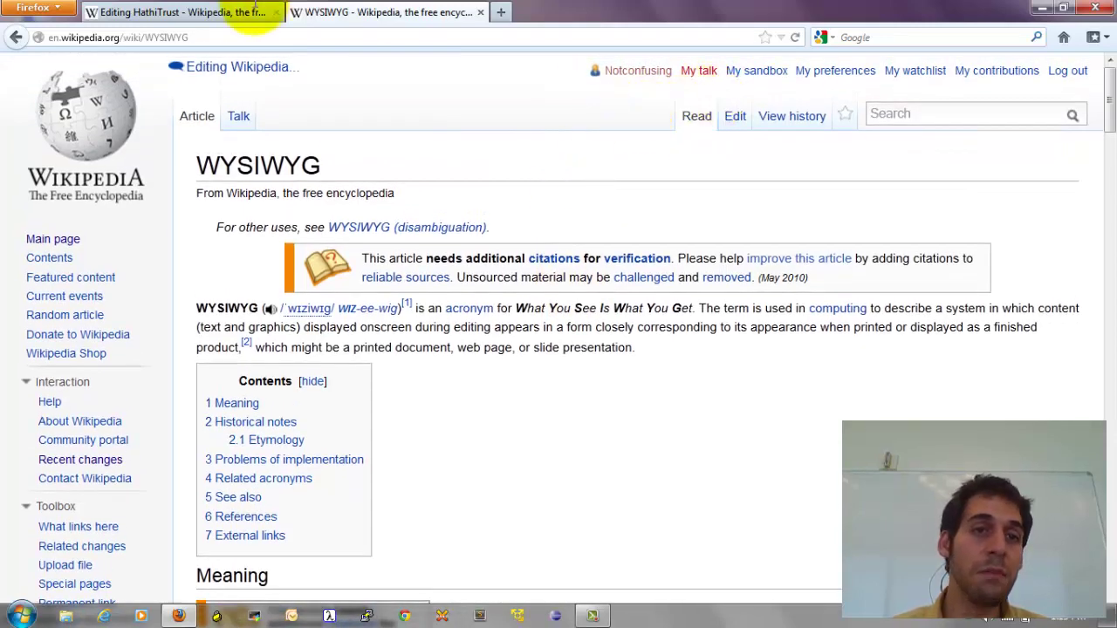
Step: Return to the HathiTrust edit page, open the article's read view in a new tab and switch to it
click(214, 10)
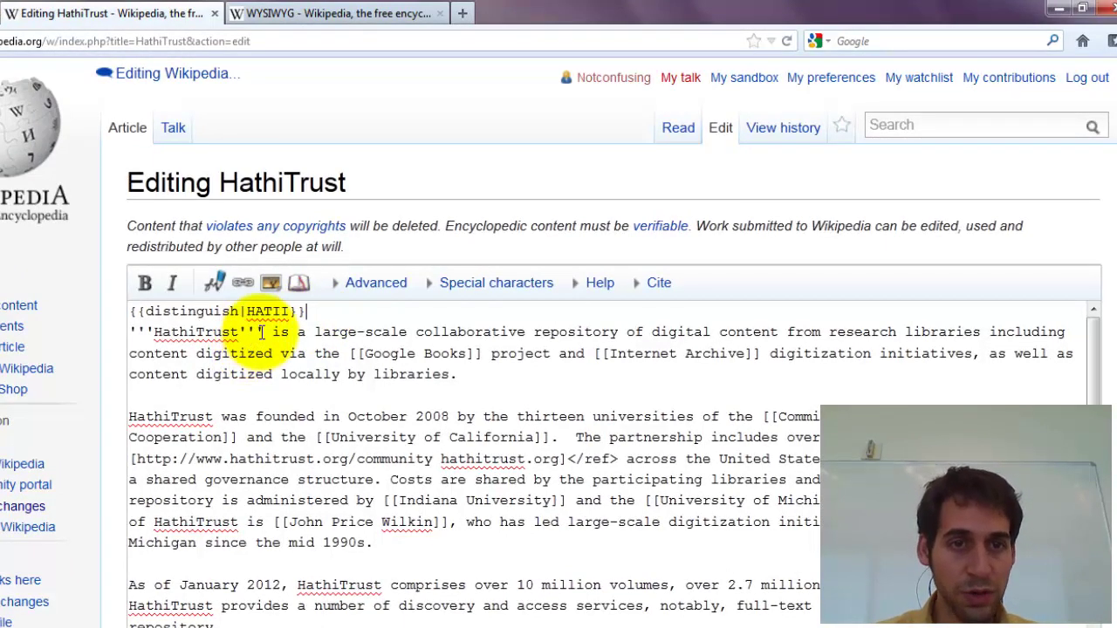
right_click(683, 144)
click(751, 153)
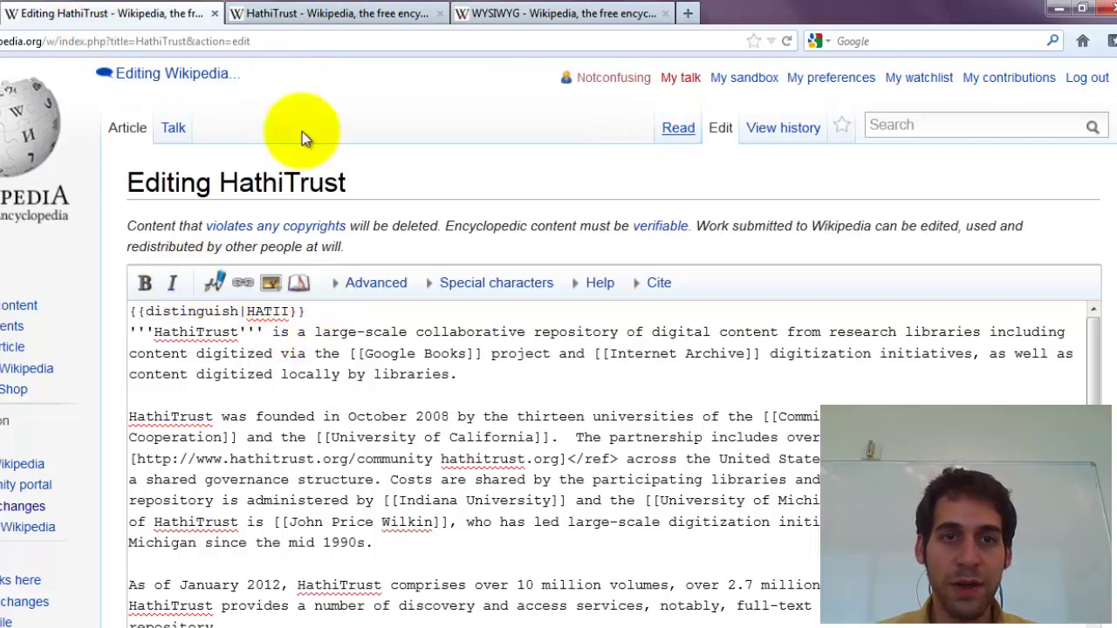
click(266, 13)
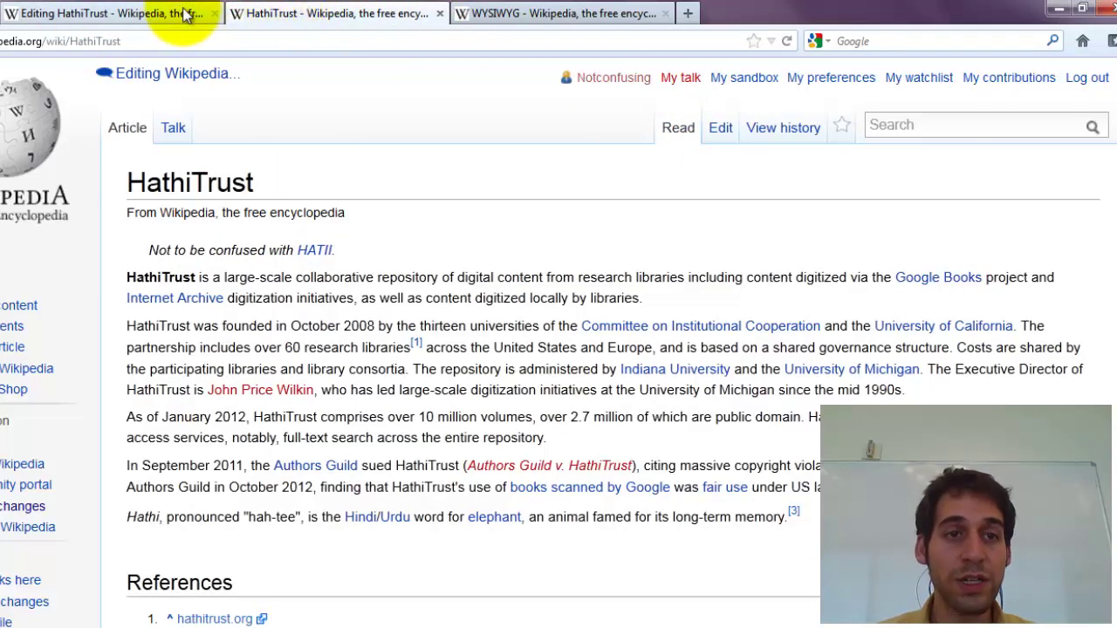
Step: Go back to the HathiTrust source and highlight the triple apostrophes before the opening word HathiTrust
click(151, 13)
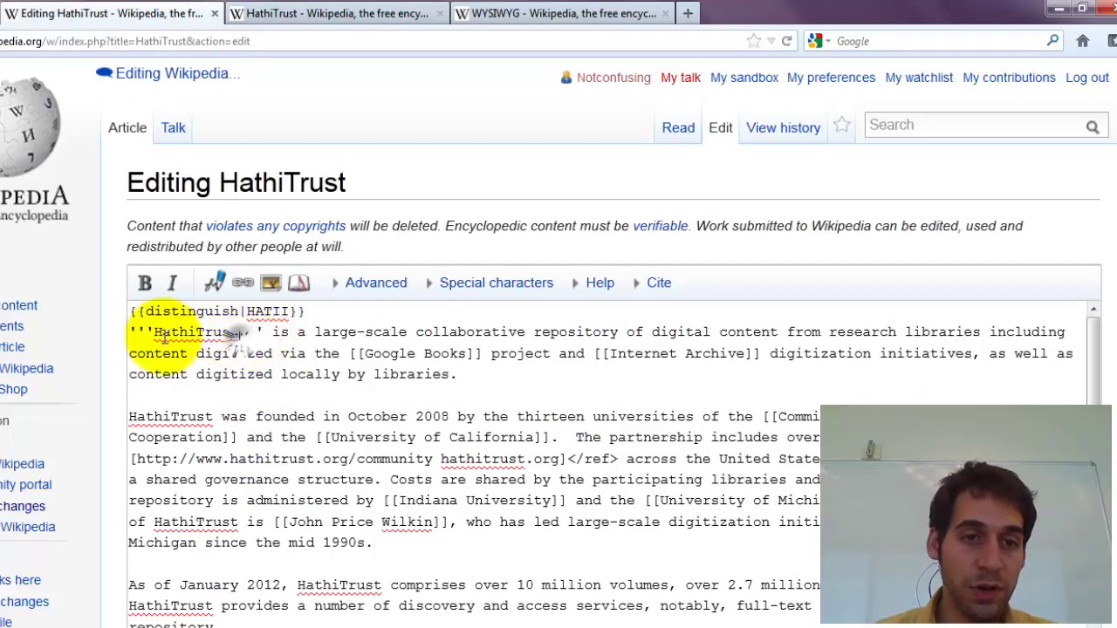
drag(152, 332, 125, 331)
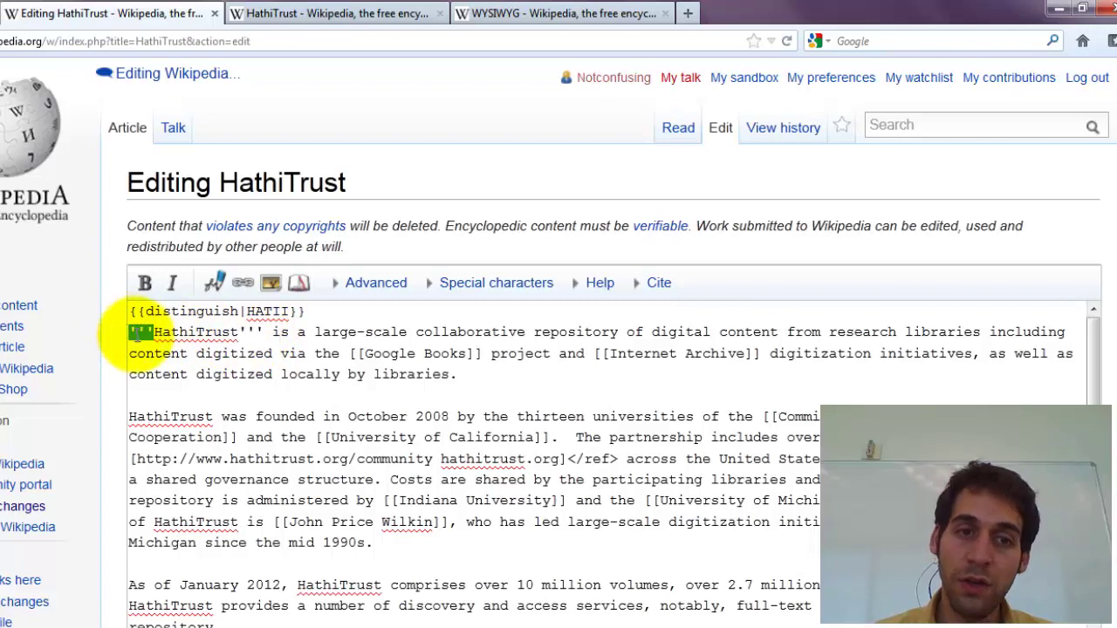
click(126, 332)
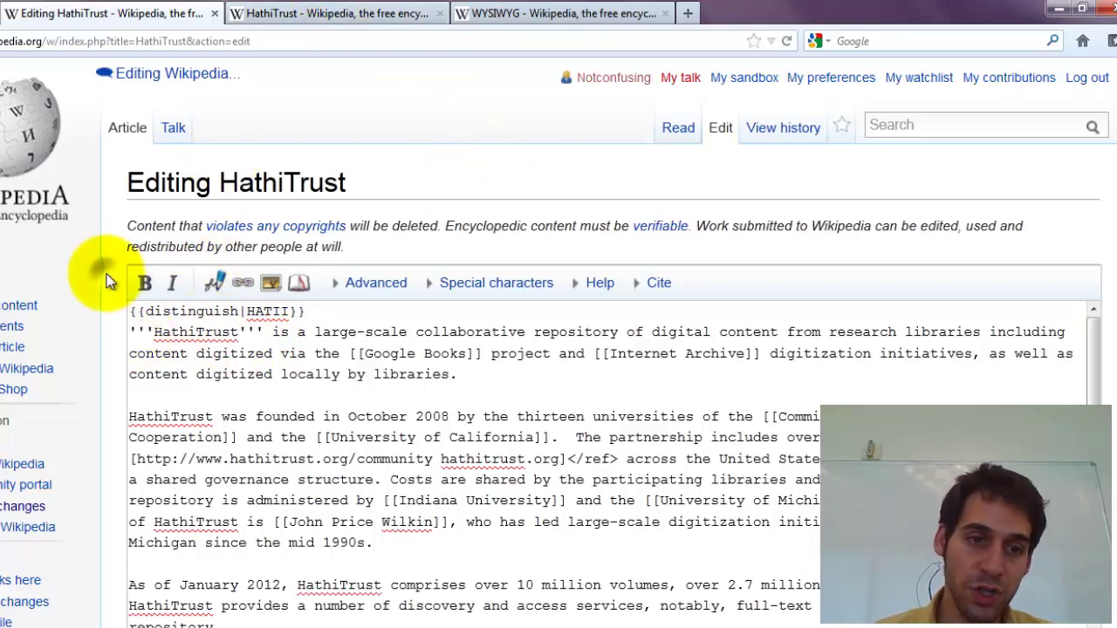
Step: Look over the save options beneath the source text, and highlight the bold HathiTrust in the article's read view
scroll(106, 280, down, 6)
scroll(105, 287, up, 1)
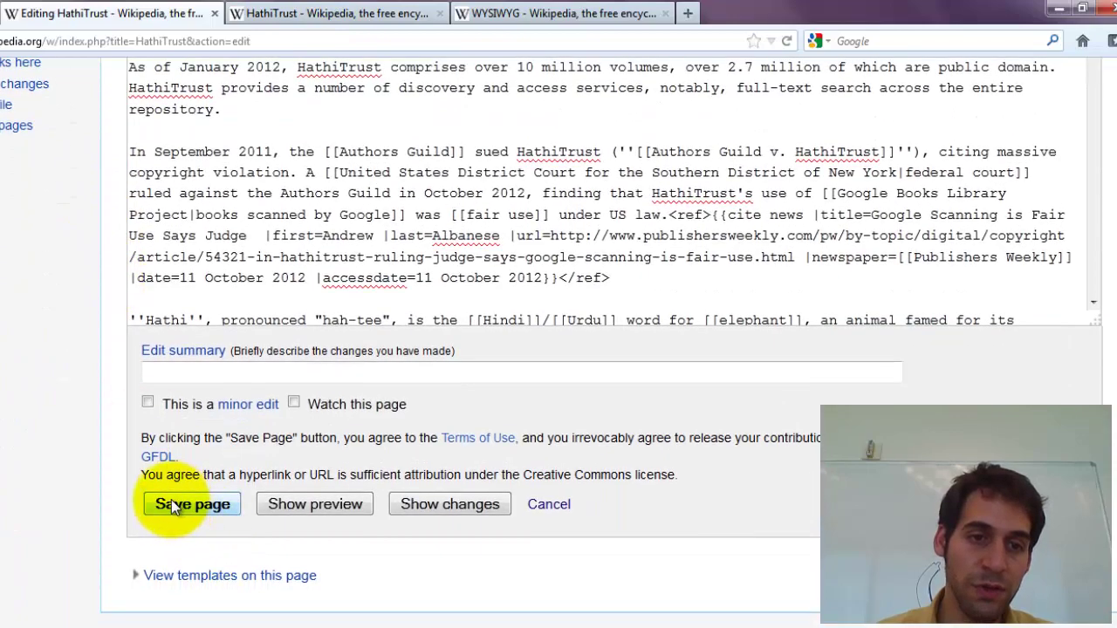
scroll(110, 448, up, 5)
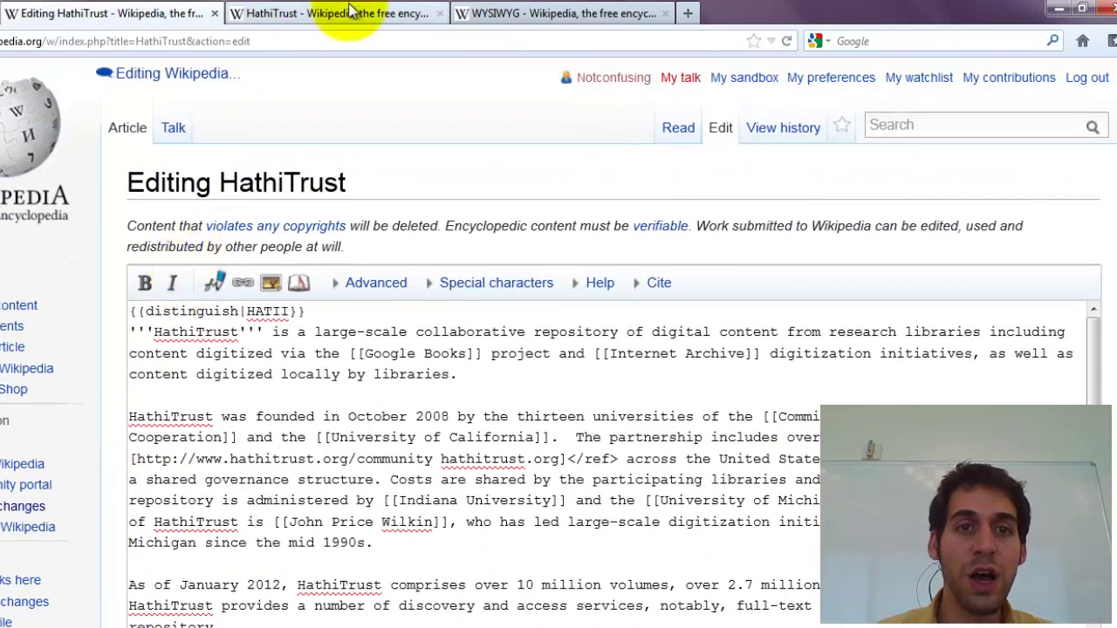
click(340, 10)
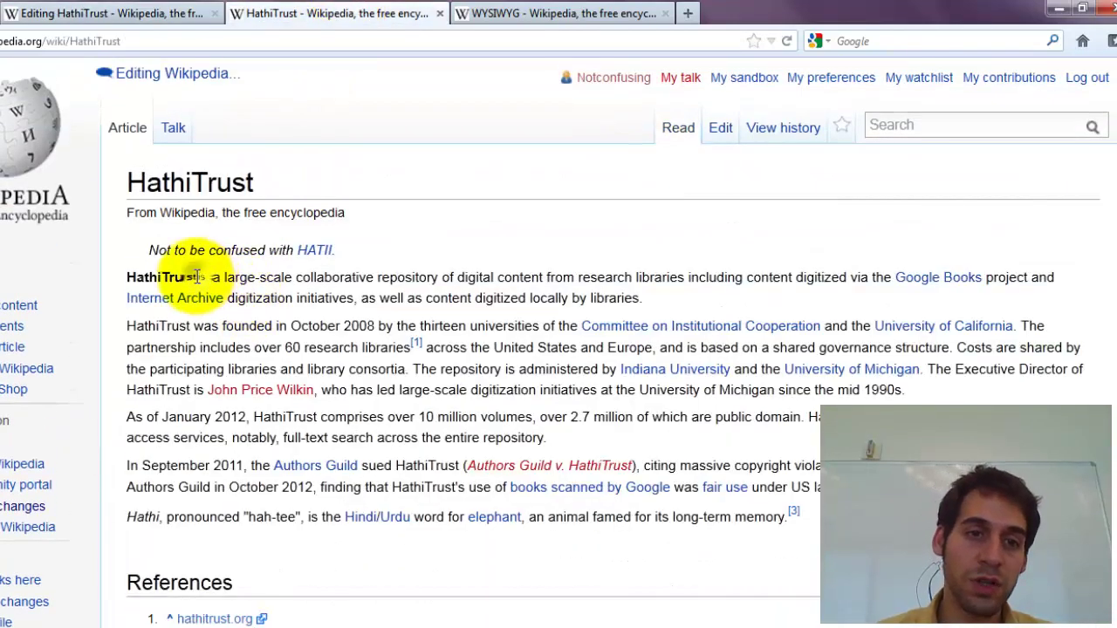
drag(197, 277, 132, 279)
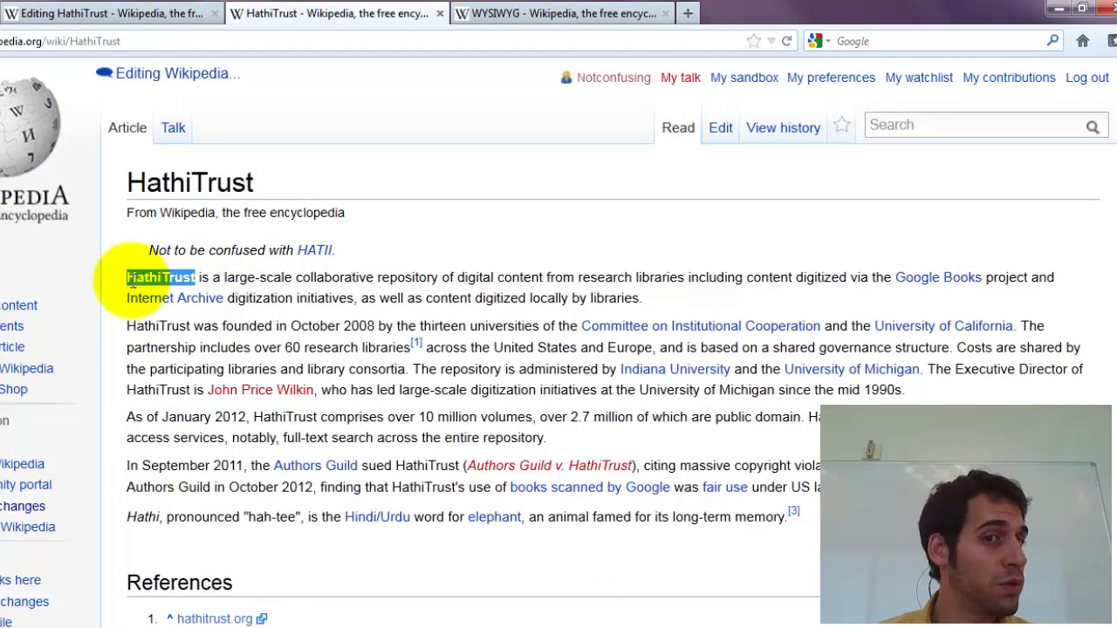
Step: Return to the HathiTrust source and highlight the double square brackets that open the Google Books link
click(133, 277)
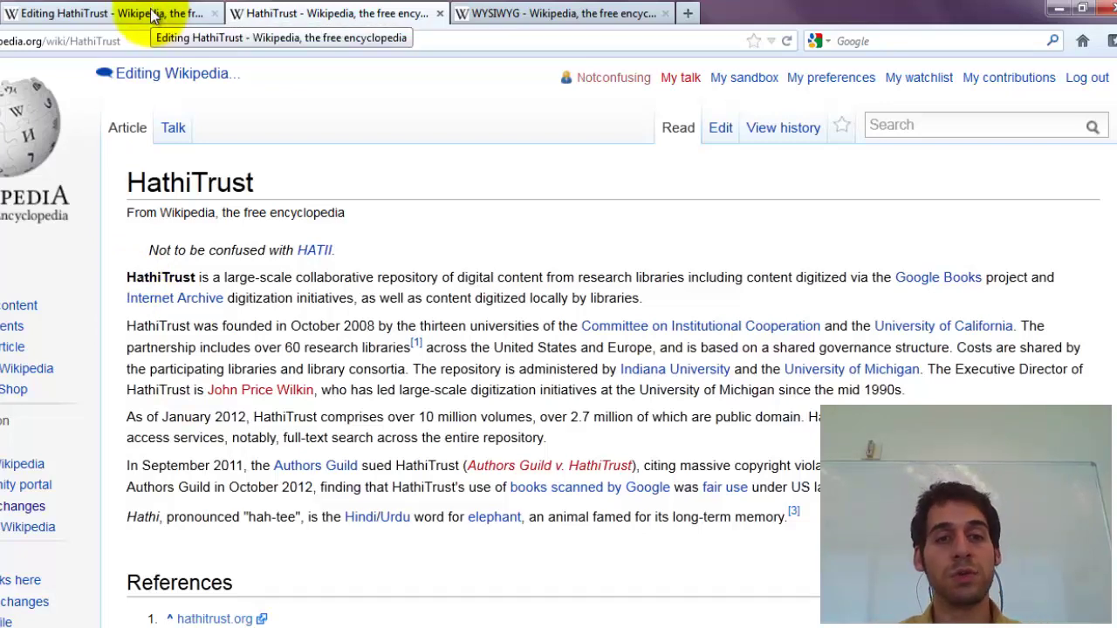
click(153, 15)
double_click(269, 311)
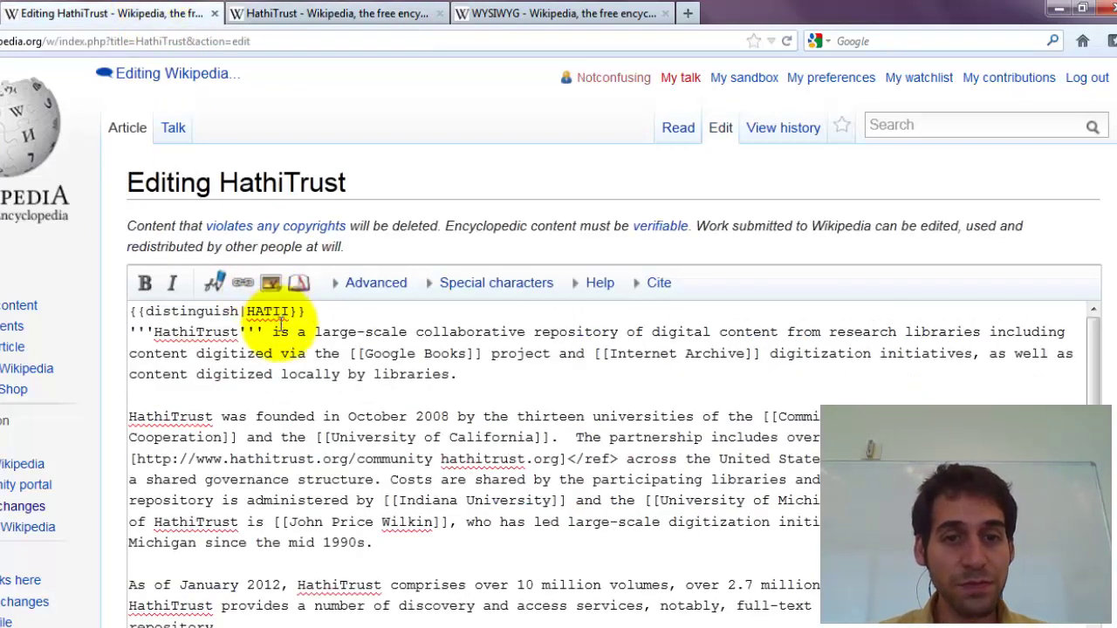
click(348, 353)
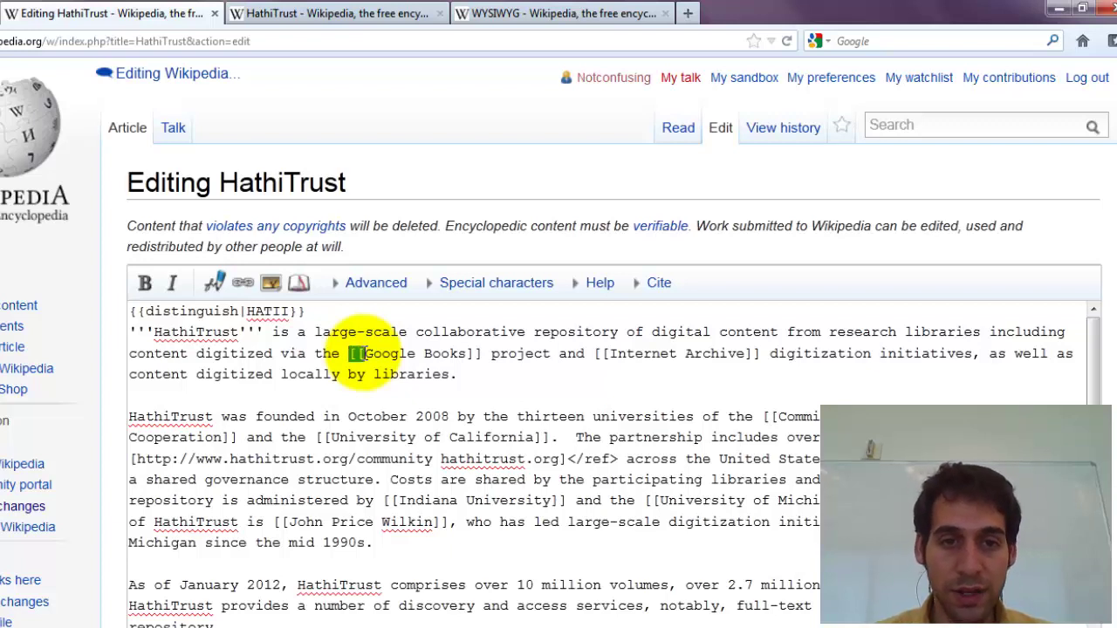
click(453, 375)
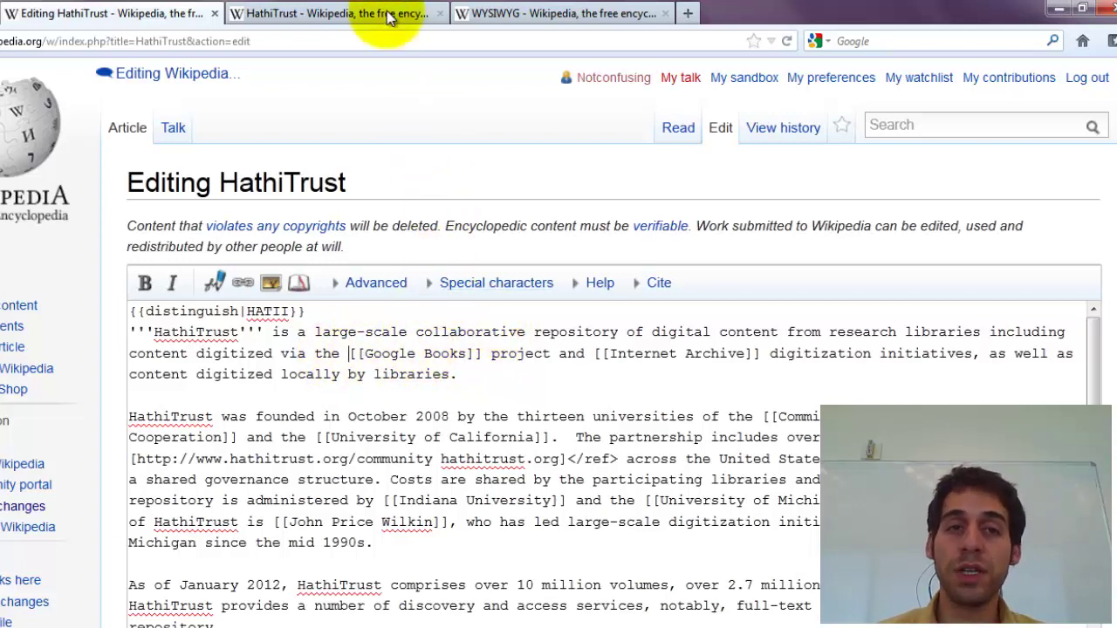
Step: Compare the Google Books link in the article's read view with its markup, and look over the other links in the source
click(340, 14)
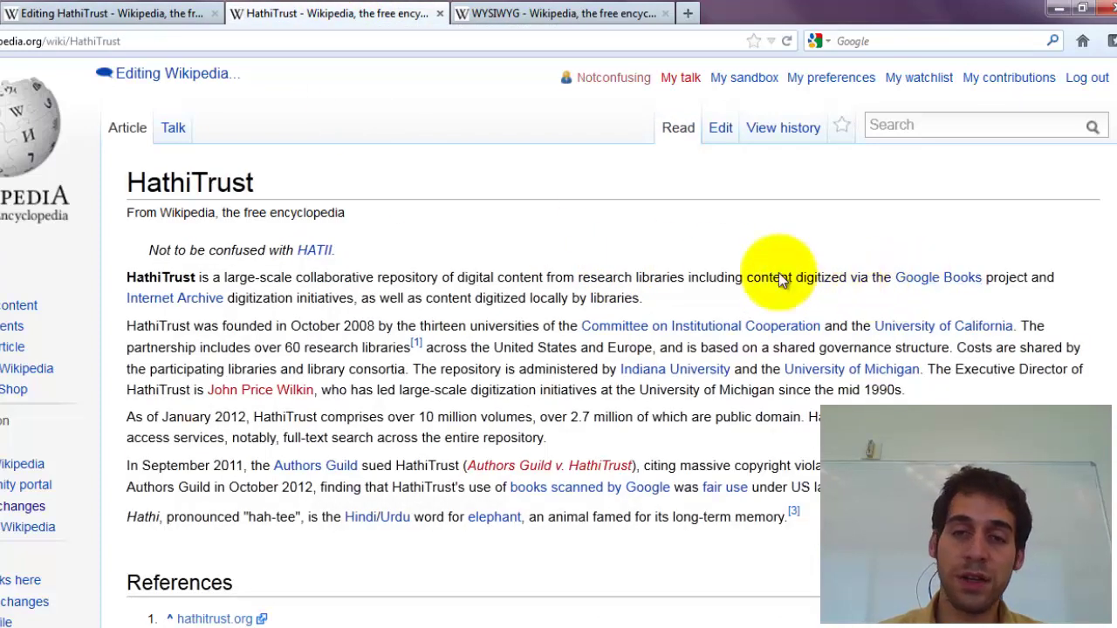
click(185, 11)
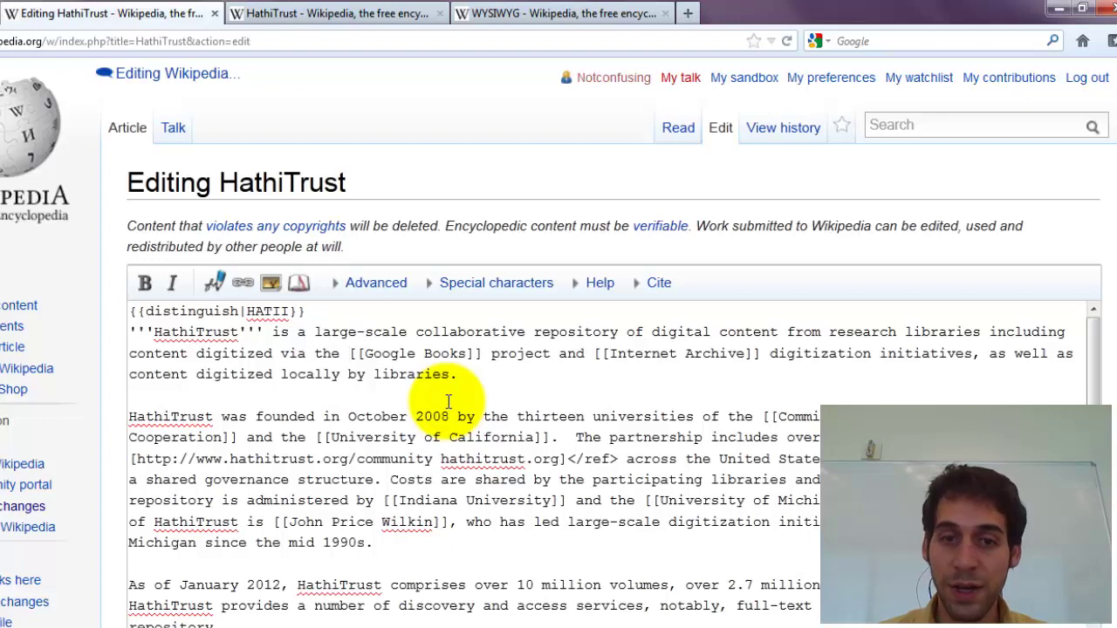
scroll(447, 402, down, 3)
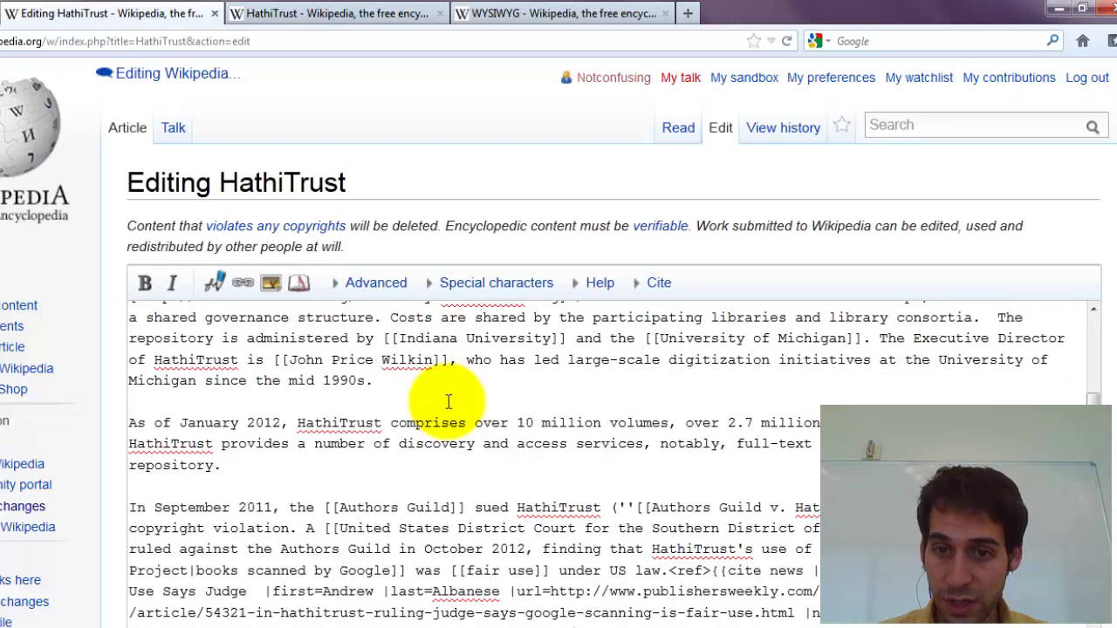
scroll(447, 401, down, 3)
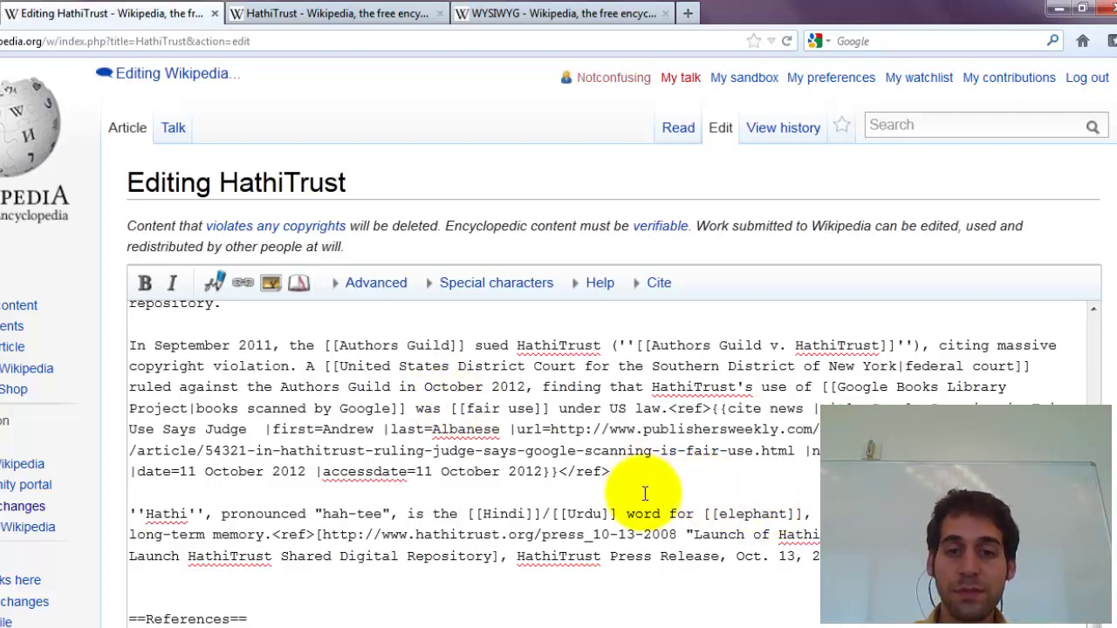
scroll(644, 494, up, 5)
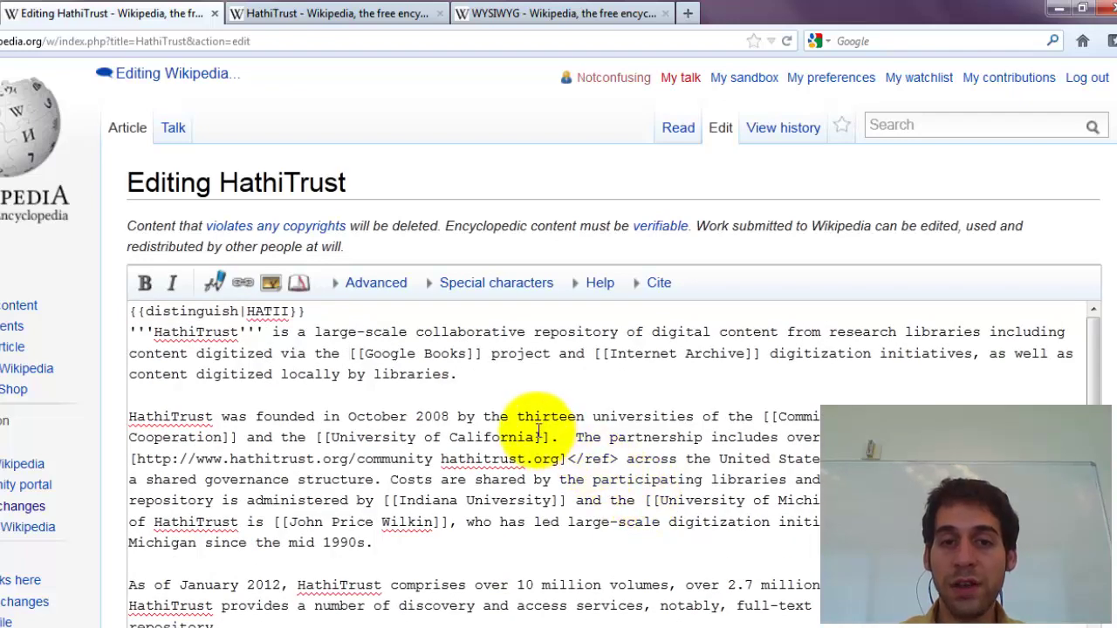
Step: Add a pipe and the display text "google books" inside the Google Books link in the opening paragraph
click(470, 354)
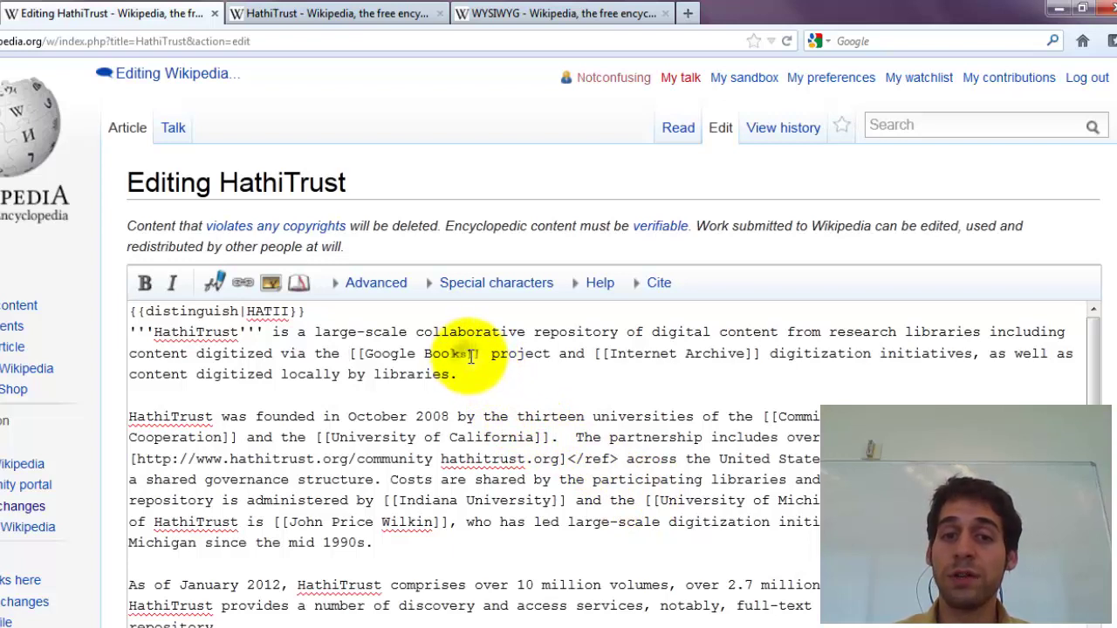
text(|)
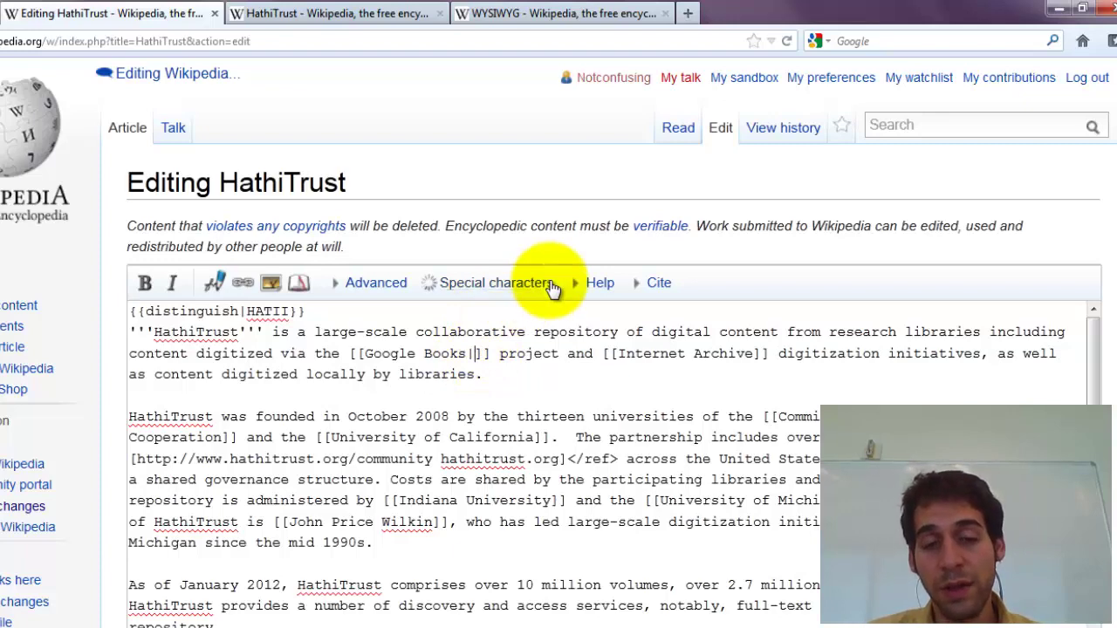
click(549, 284)
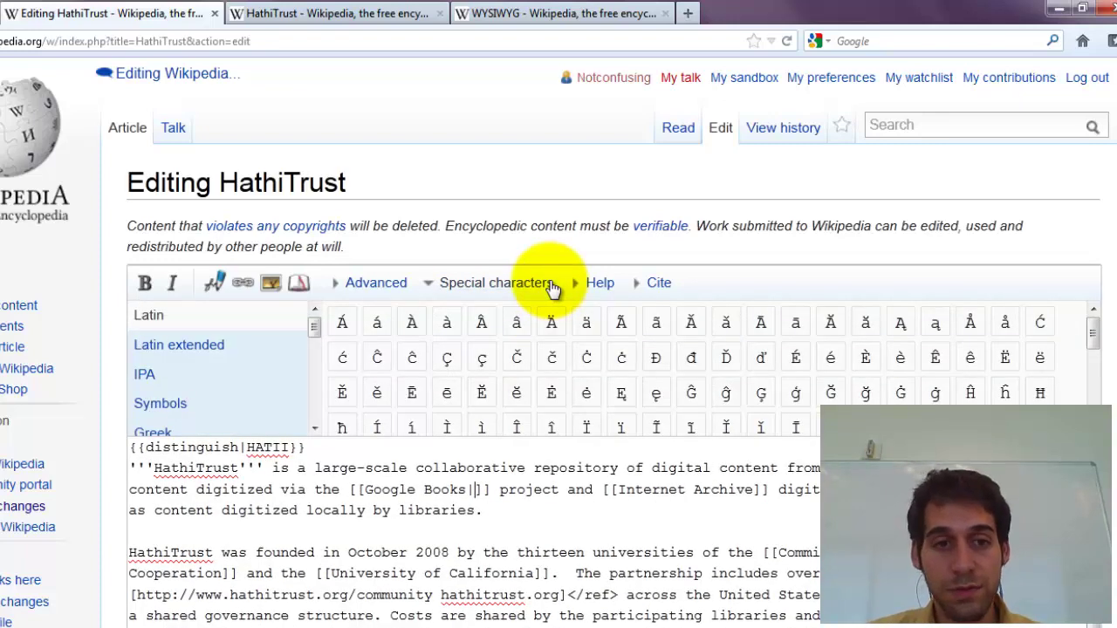
click(536, 282)
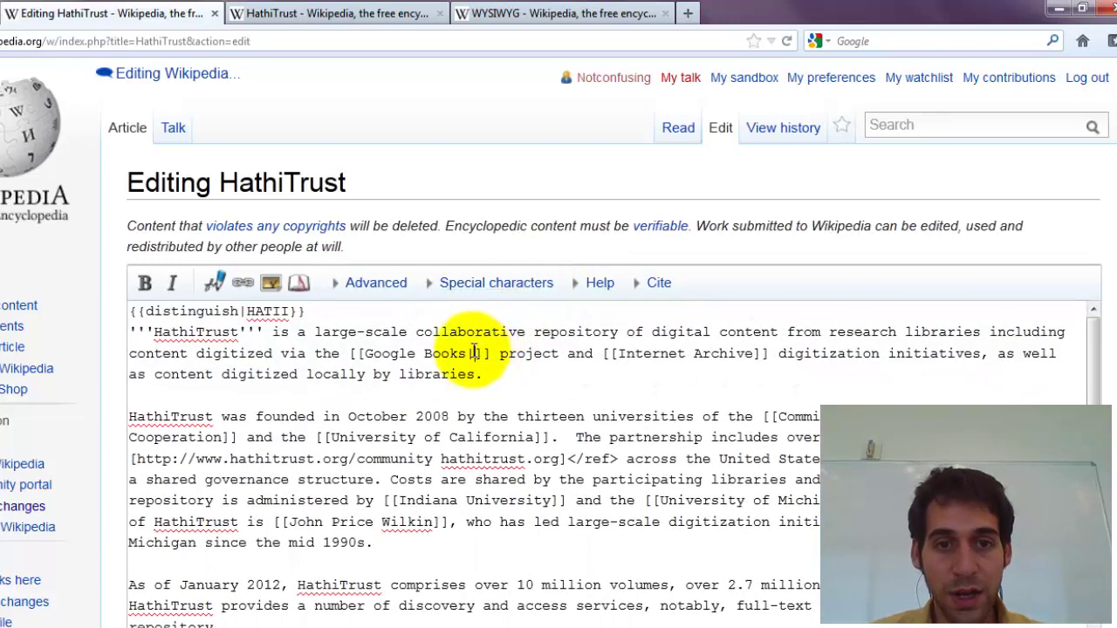
click(472, 352)
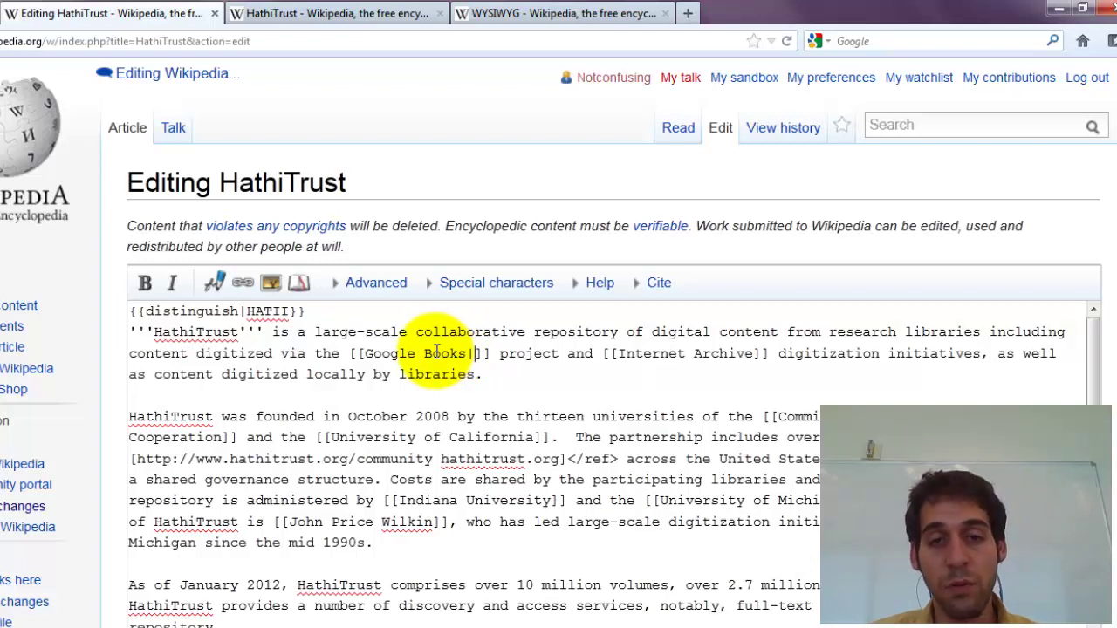
text(|google)
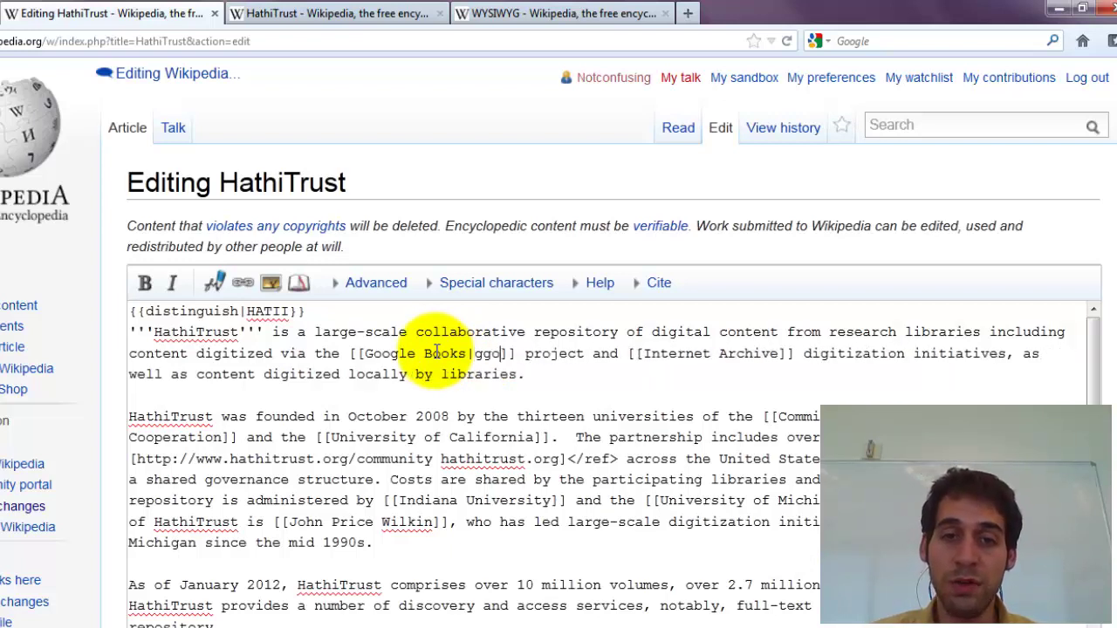
text( books)
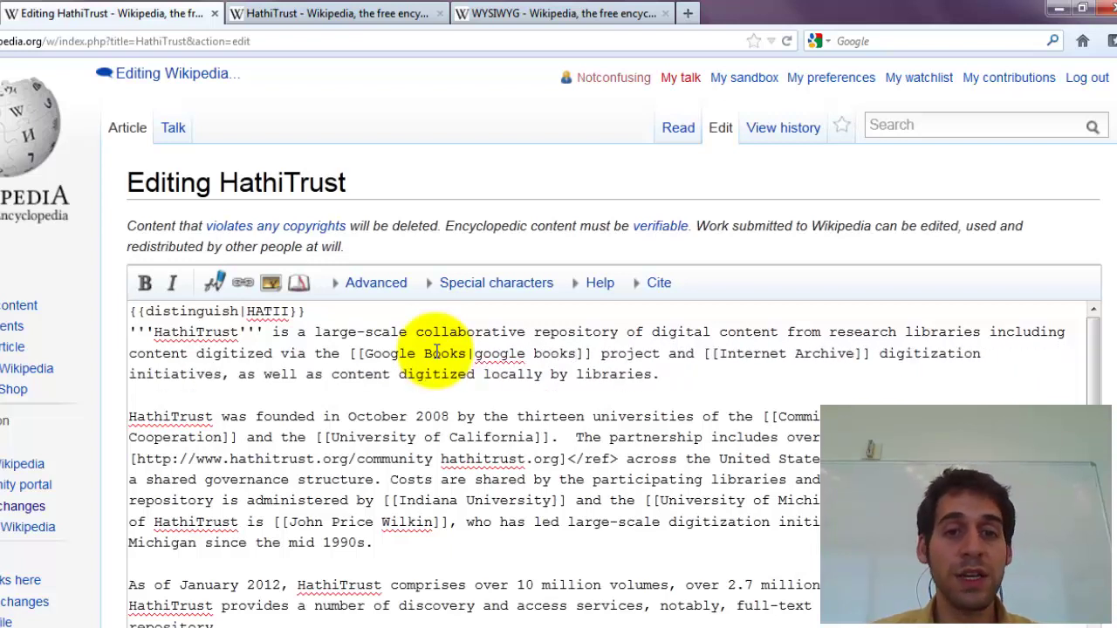
Step: Highlight the display text "google books" in the link and delete it together with the pipe
drag(363, 353, 578, 352)
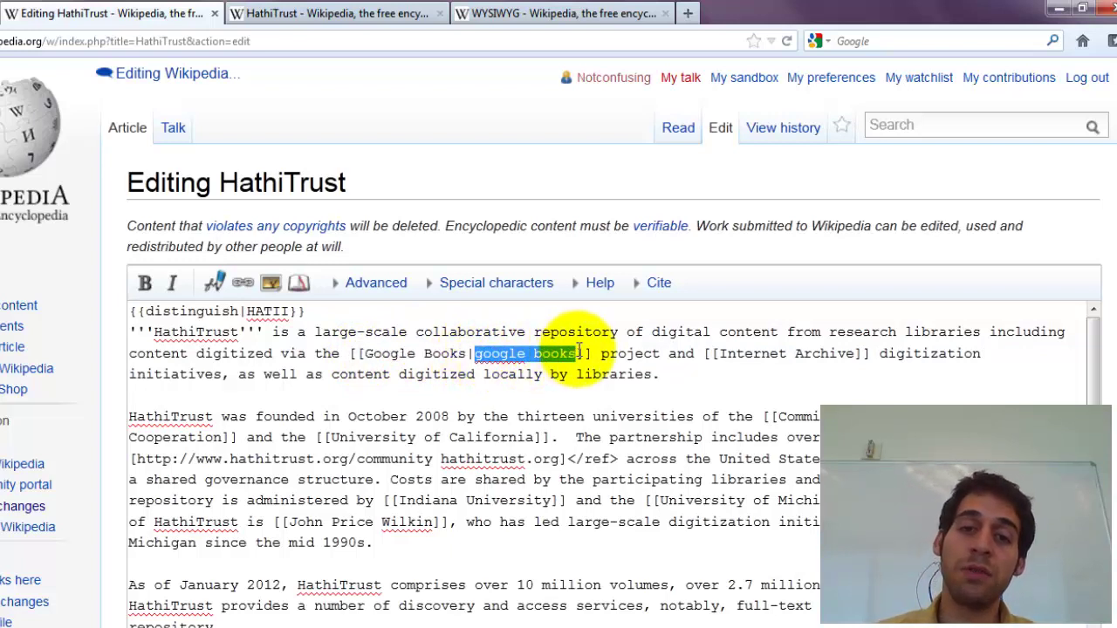
click(579, 352)
key(BackSpace)
key(BackSpace)
key(BackSpace)
key(BackSpace)
key(BackSpace)
key(BackSpace)
key(BackSpace)
key(BackSpace)
key(BackSpace)
key(BackSpace)
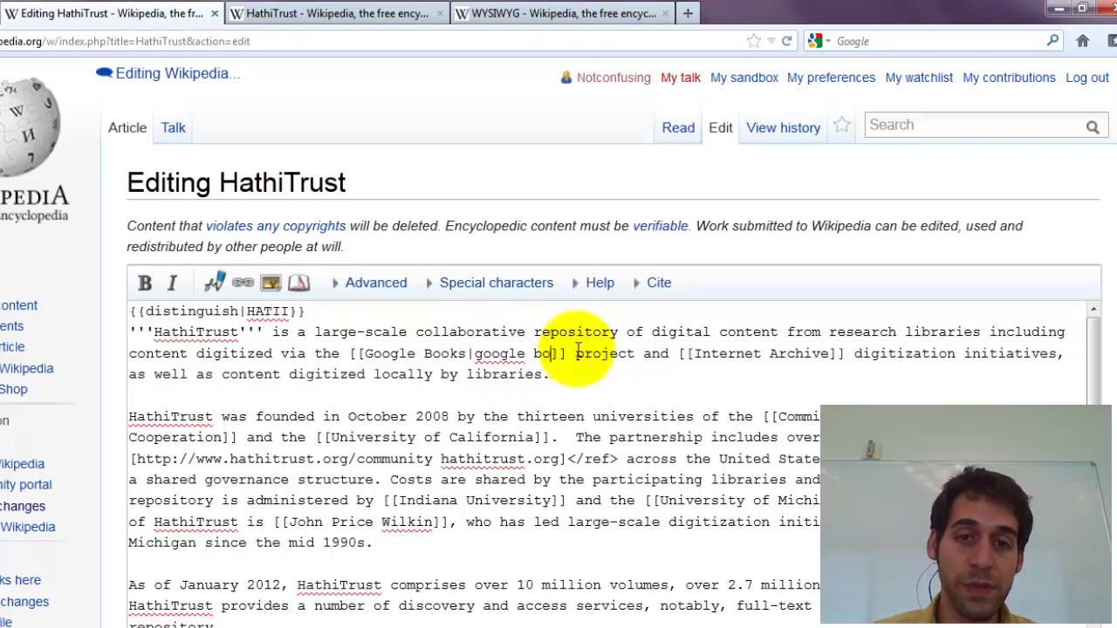
key(BackSpace)
key(BackSpace)
key(BackSpace)
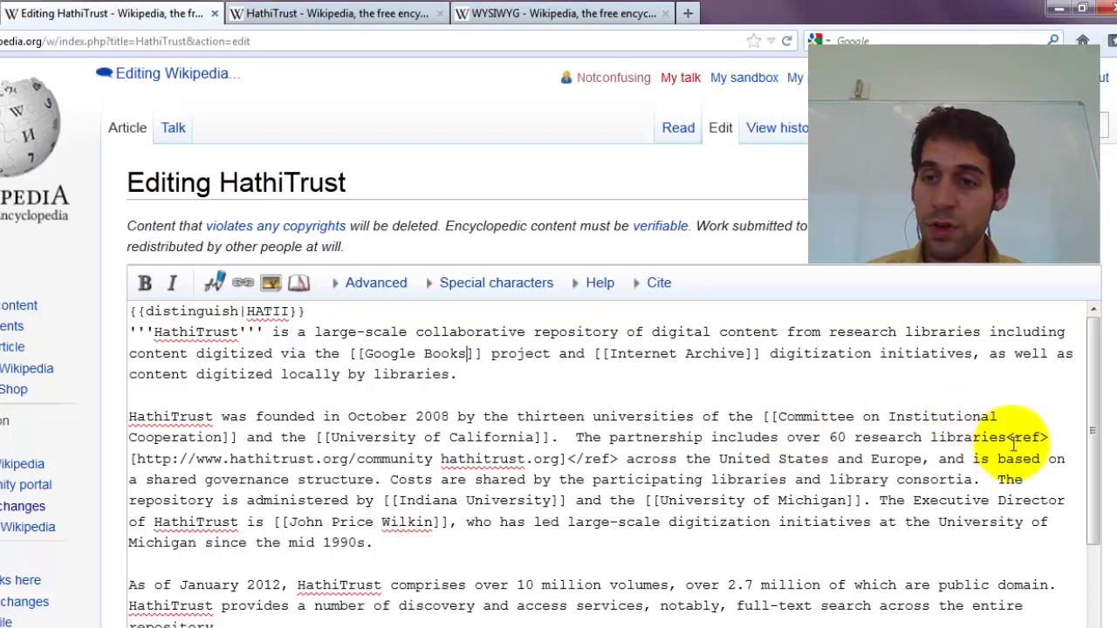
Step: Highlight the opening ref tag after "research libraries" and show the citation tools above the source text
drag(1006, 437, 1050, 437)
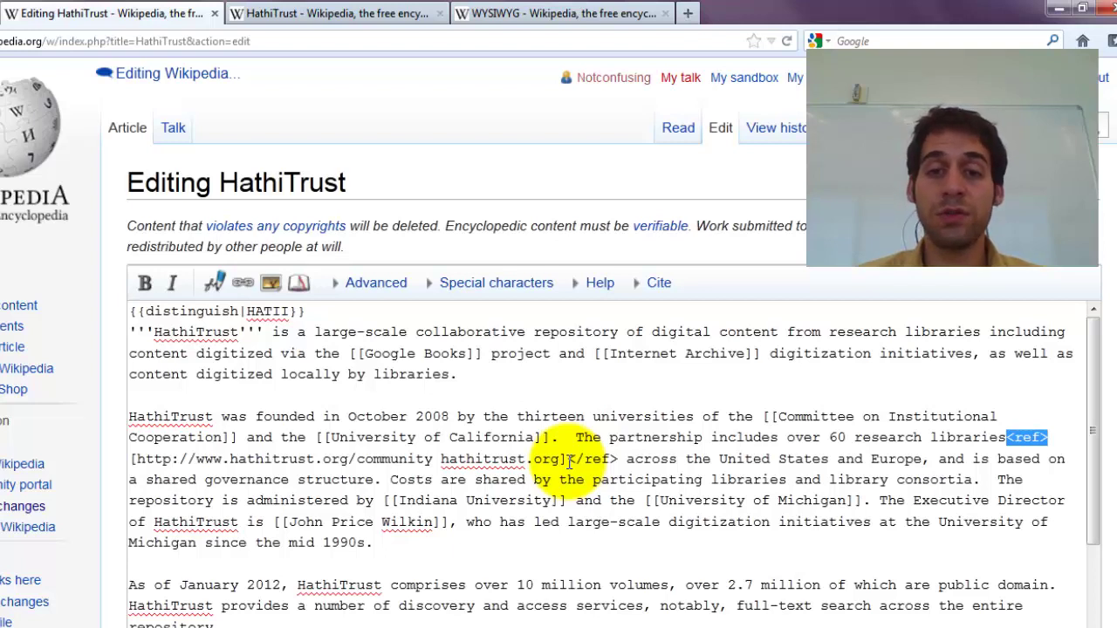
drag(569, 461, 1053, 436)
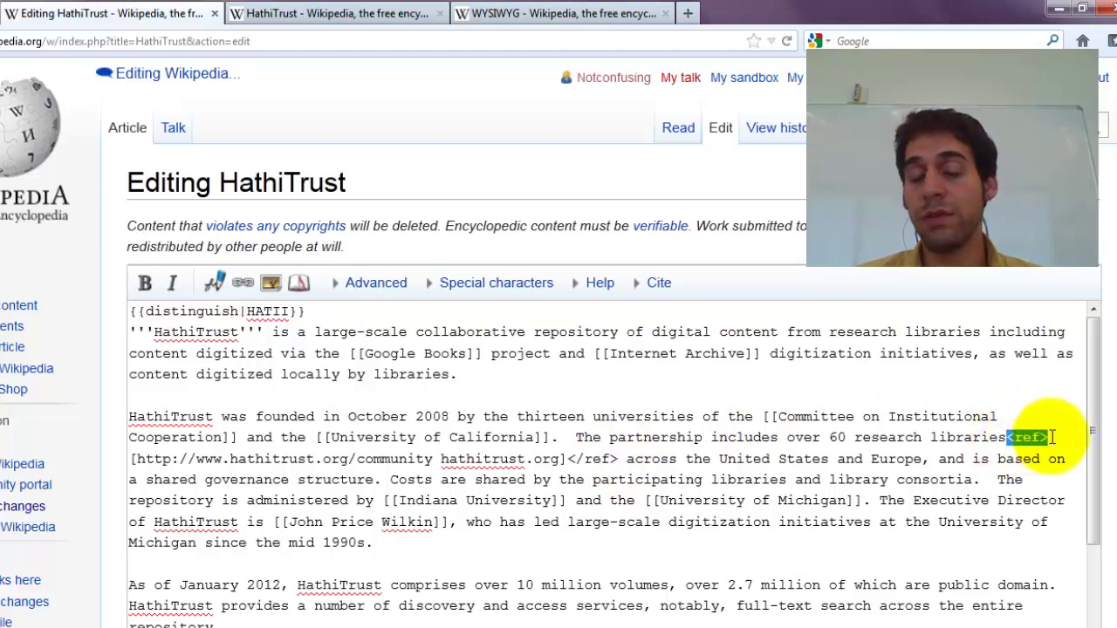
click(656, 283)
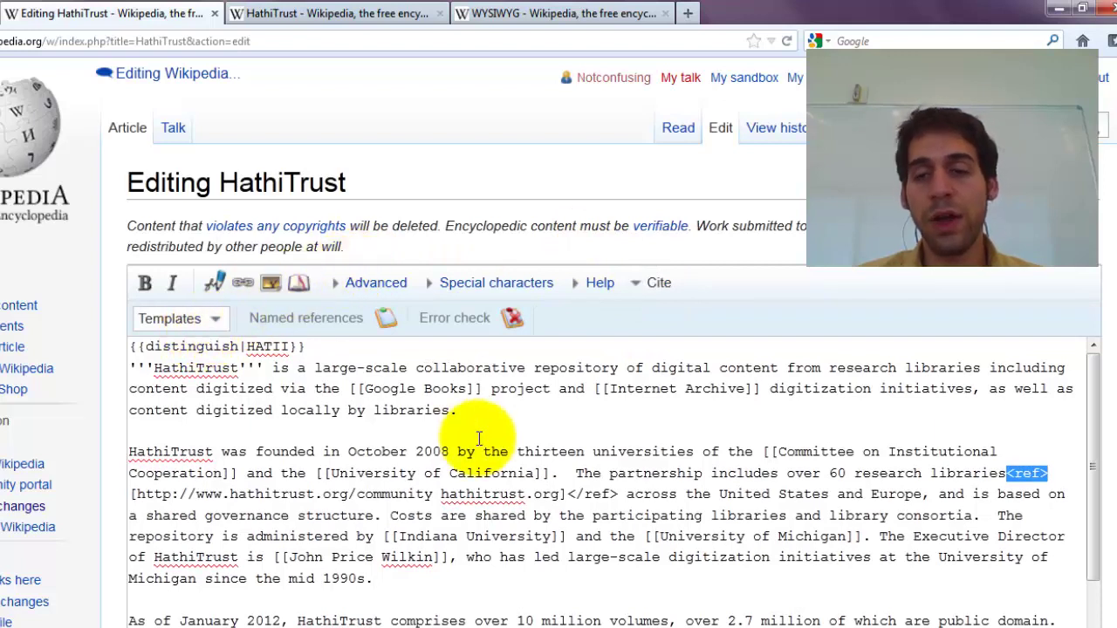
click(578, 476)
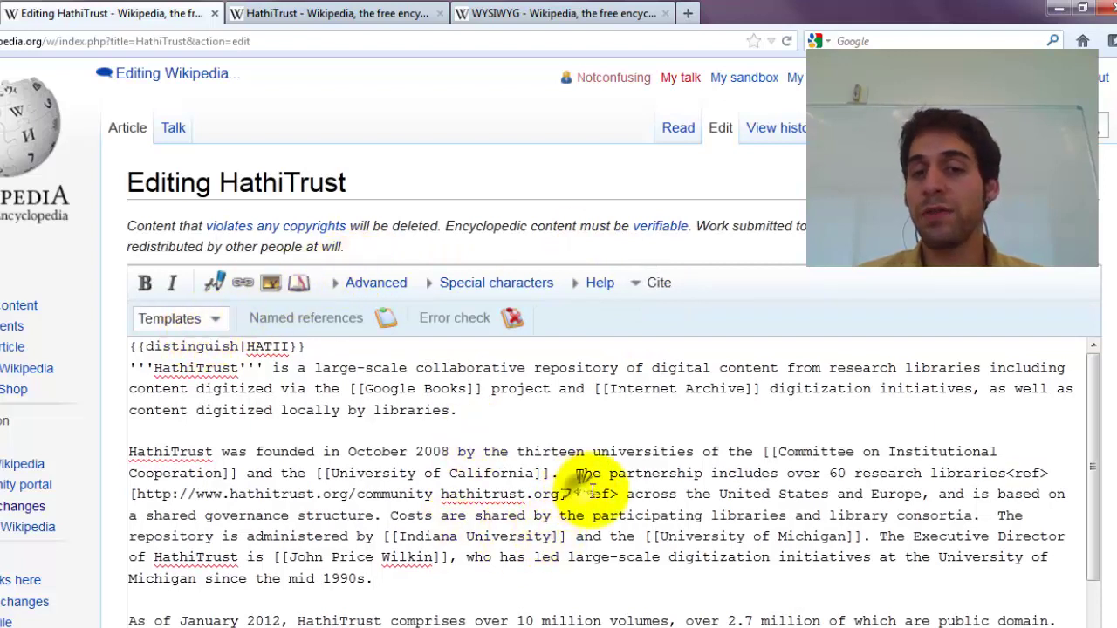
Step: Highlight the HATII parameter in the distinguish template on the first line of the source
double_click(270, 347)
click(323, 346)
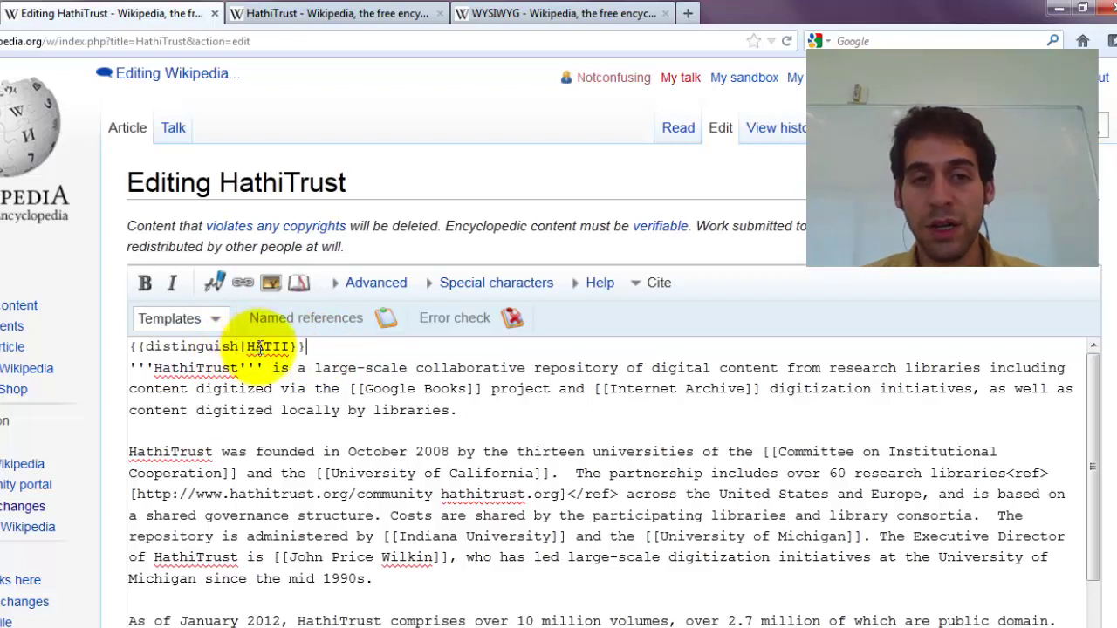
drag(246, 346, 291, 347)
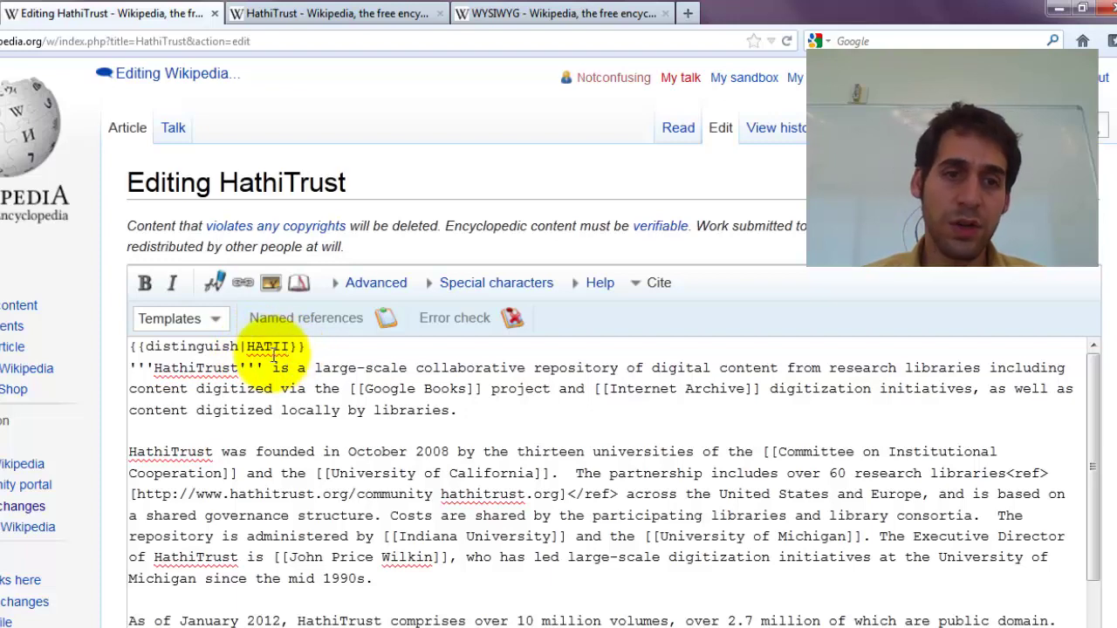
click(267, 347)
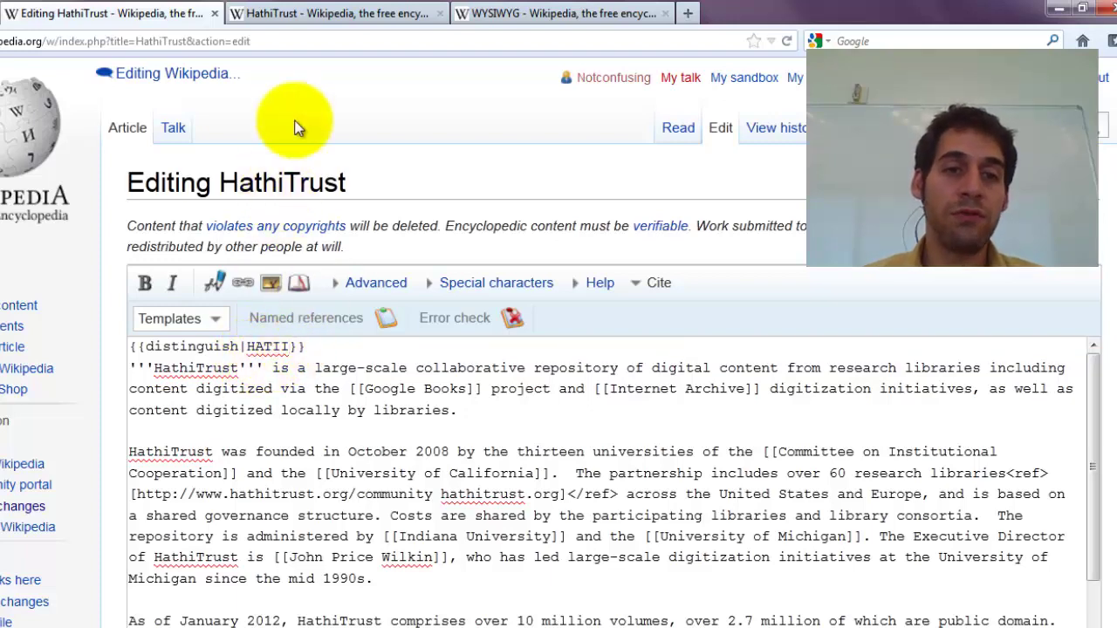
Step: Highlight "Not to be confused with" in the article's read view and compare it with the distinguish template in the source
click(279, 22)
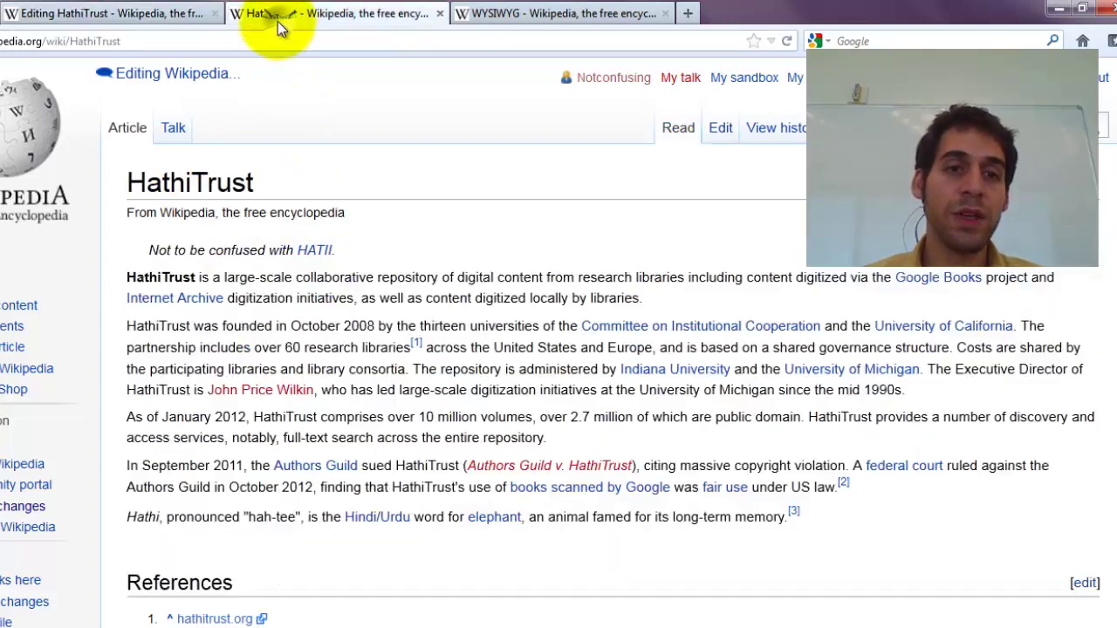
drag(150, 250, 300, 251)
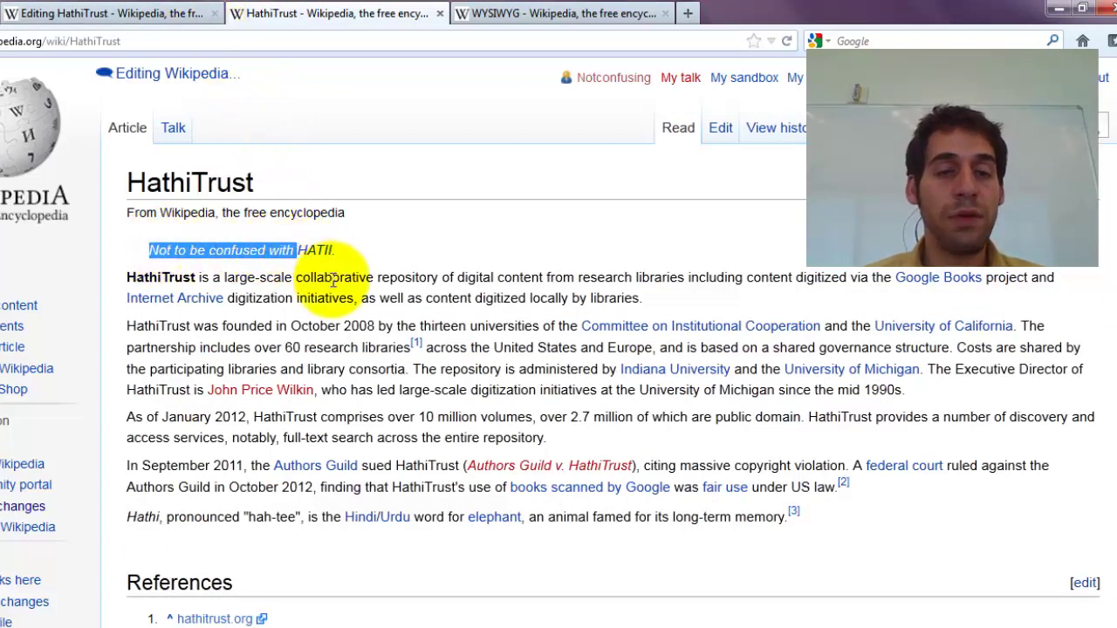
click(150, 16)
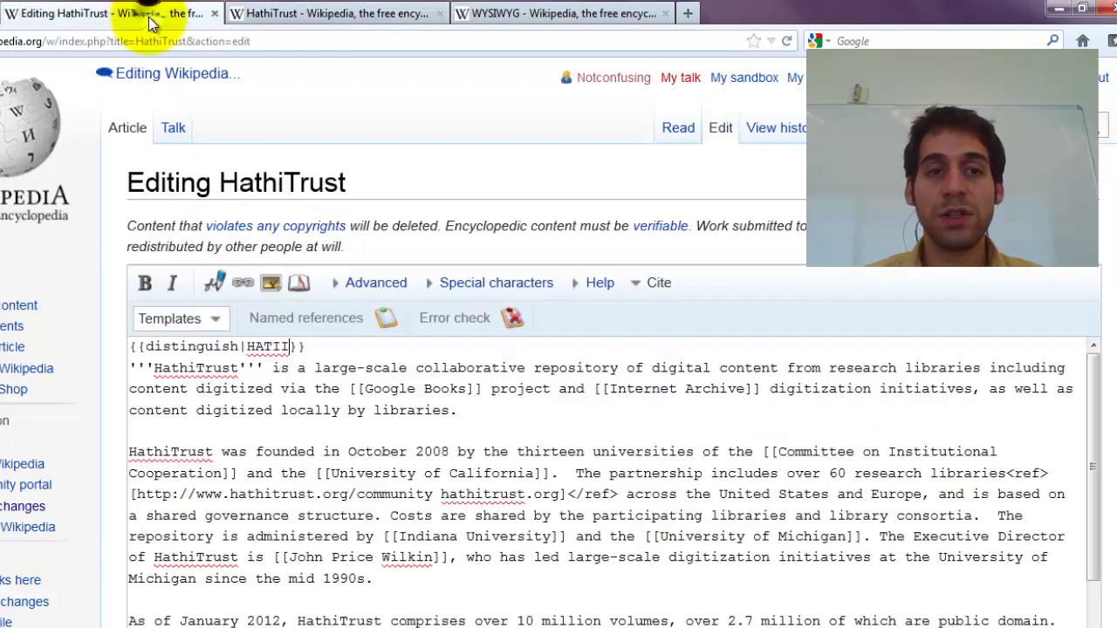
click(360, 16)
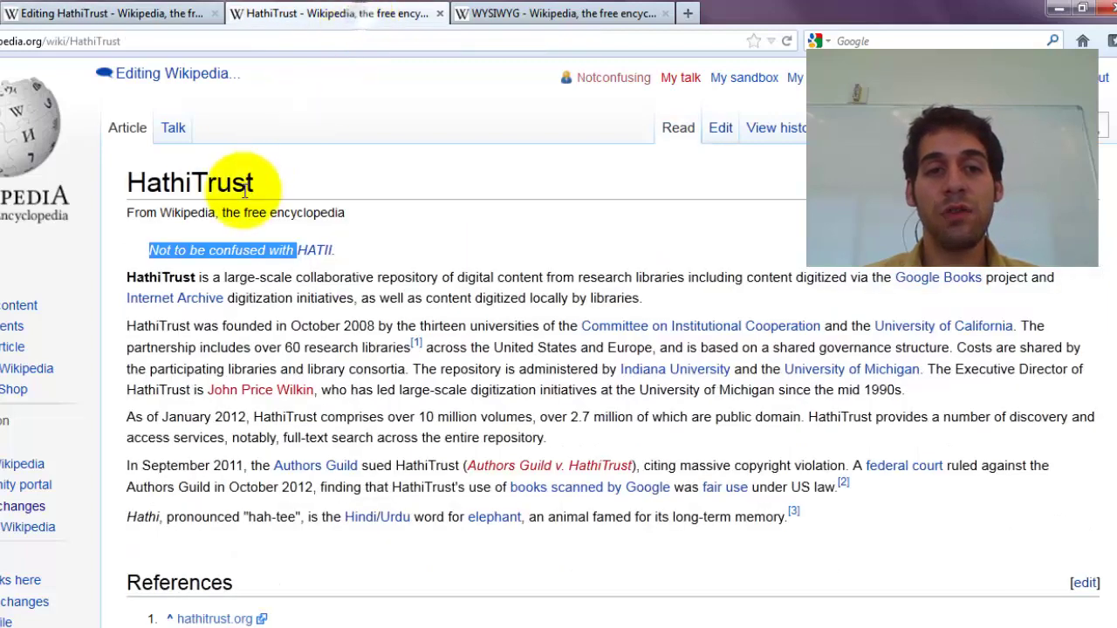
click(366, 252)
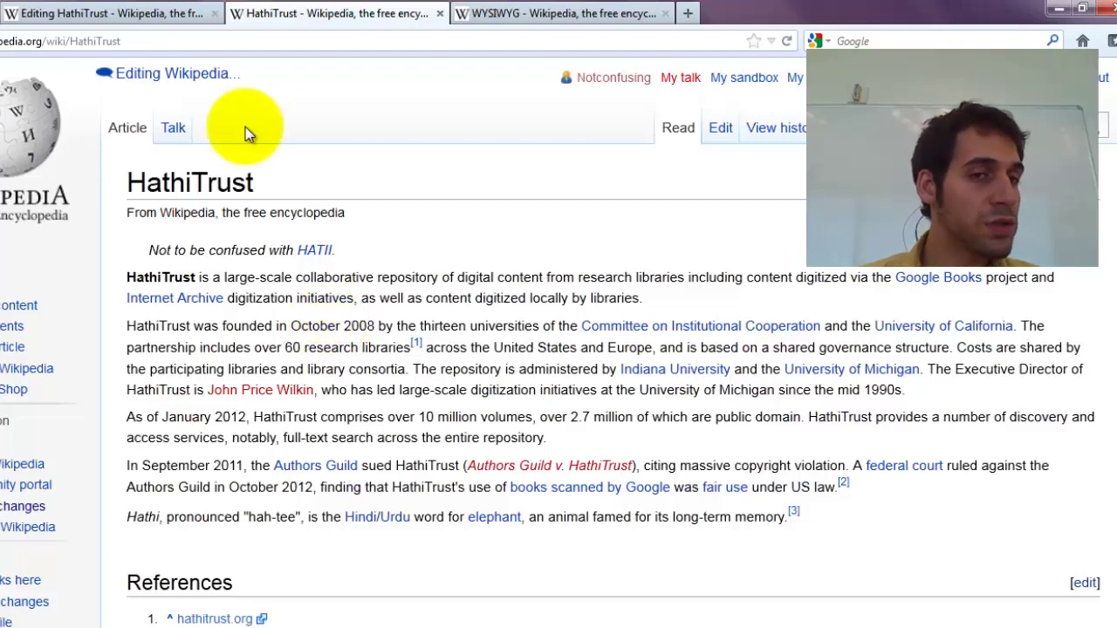
Step: Return to the article source and highlight the triple apostrophes before the opening word HathiTrust once more
click(153, 14)
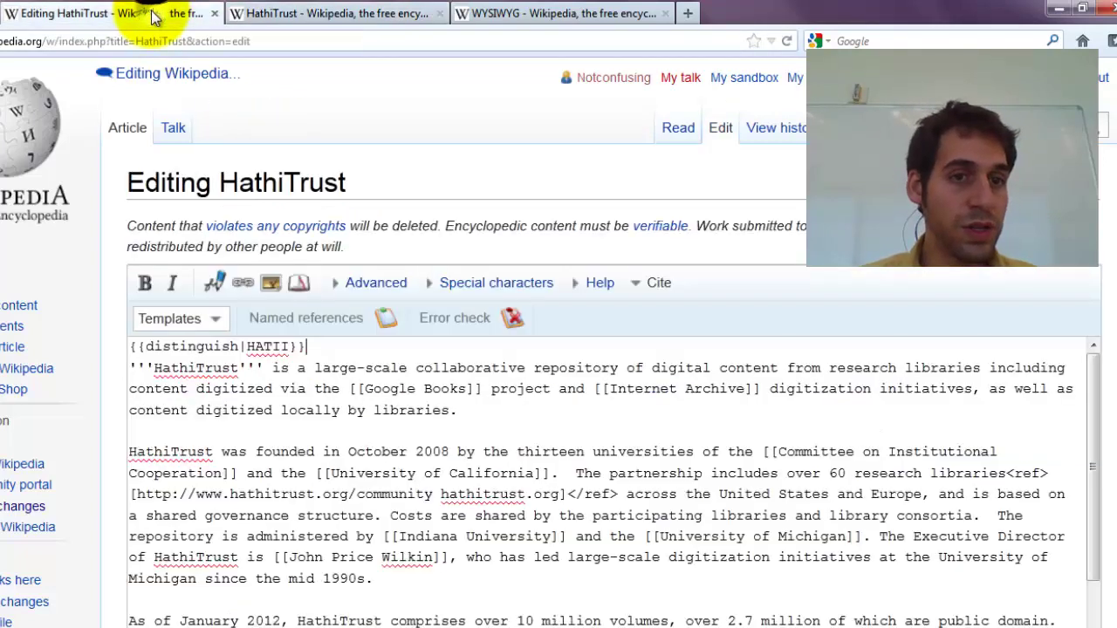
click(233, 473)
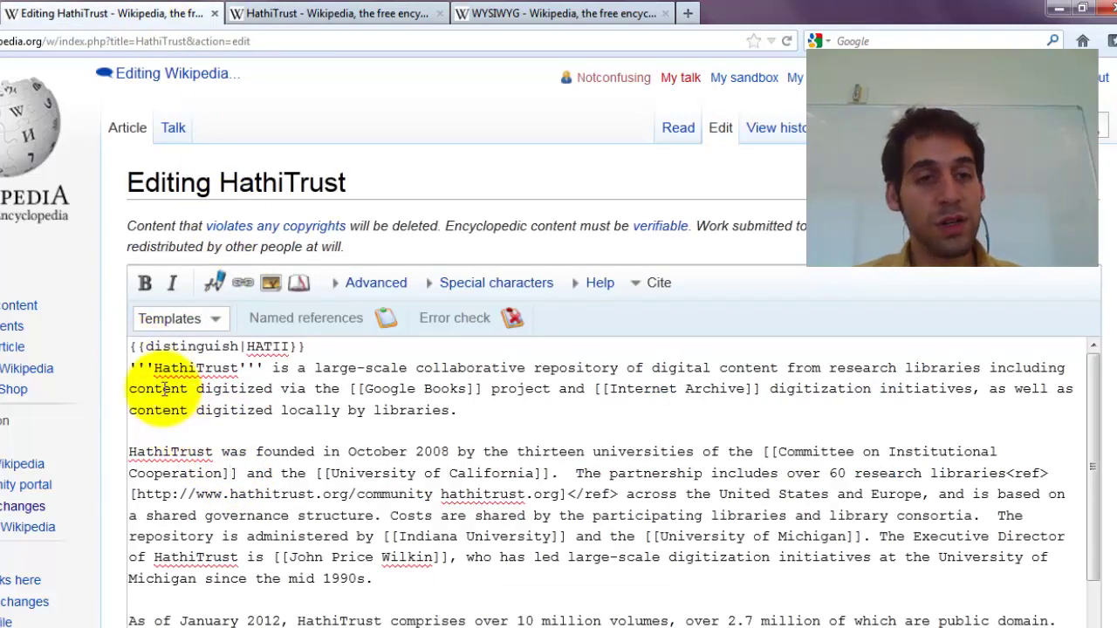
drag(151, 368, 136, 367)
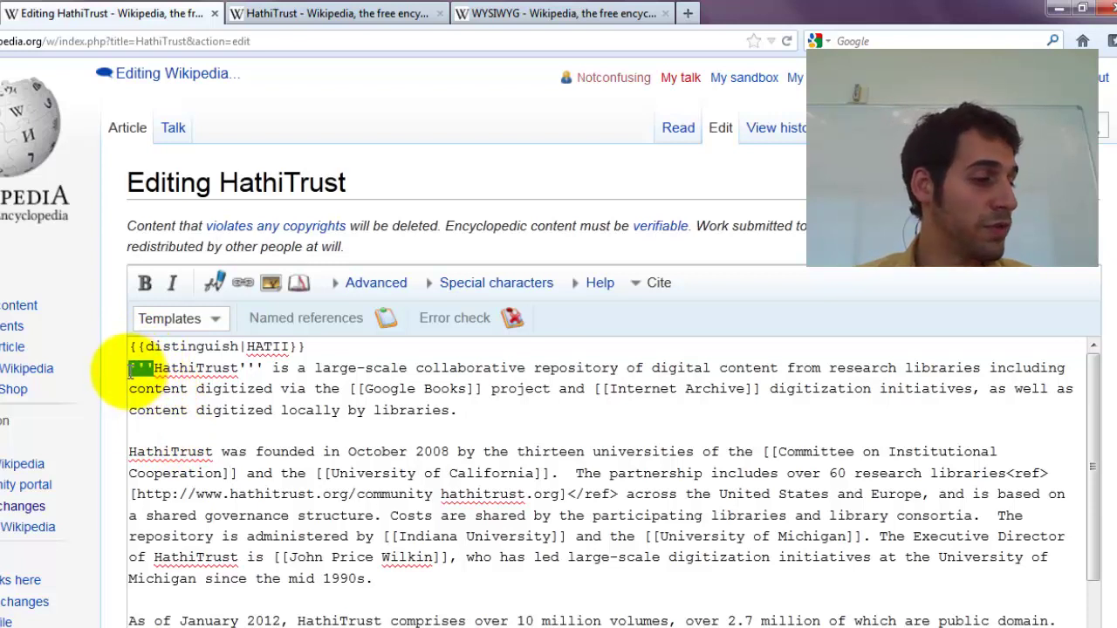
click(133, 369)
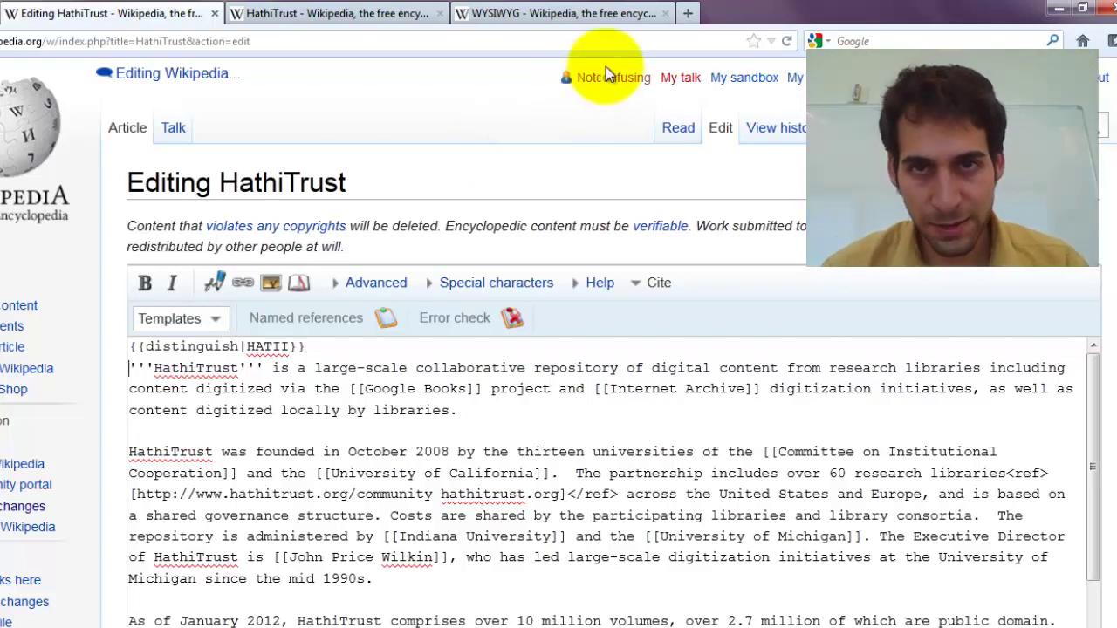
Step: Close the HathiTrust editing page and start creating the account's own user page
click(214, 13)
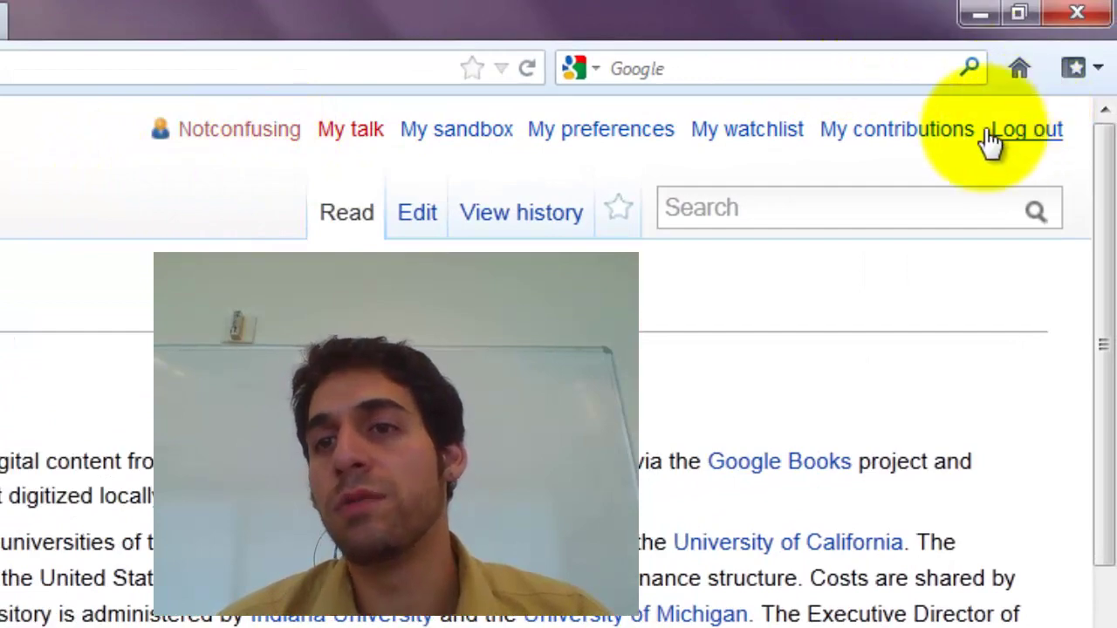
click(196, 145)
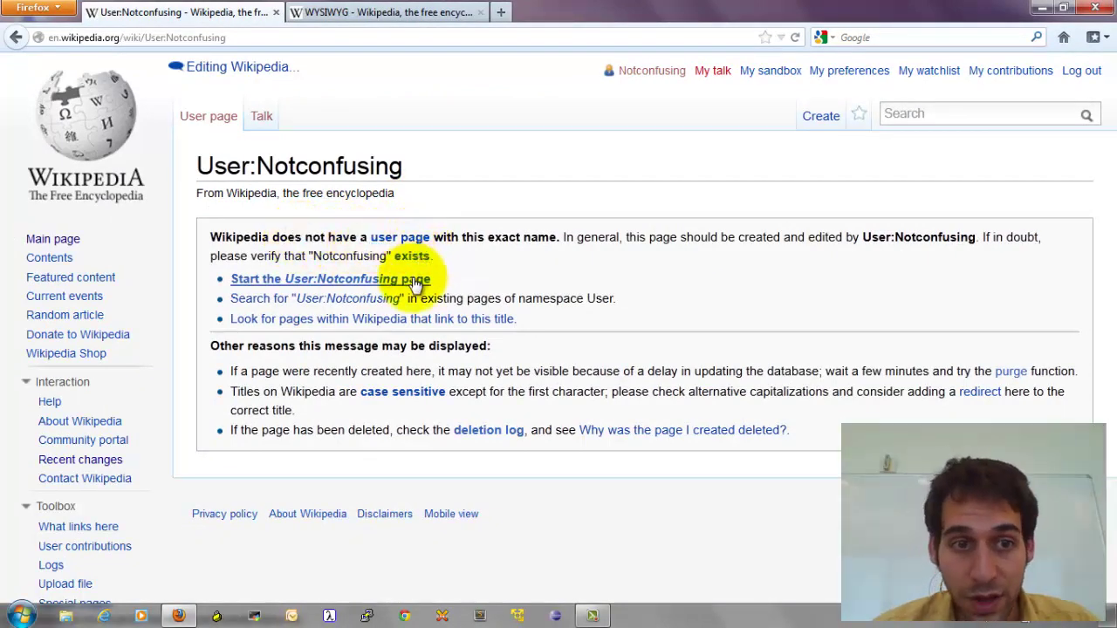
click(818, 129)
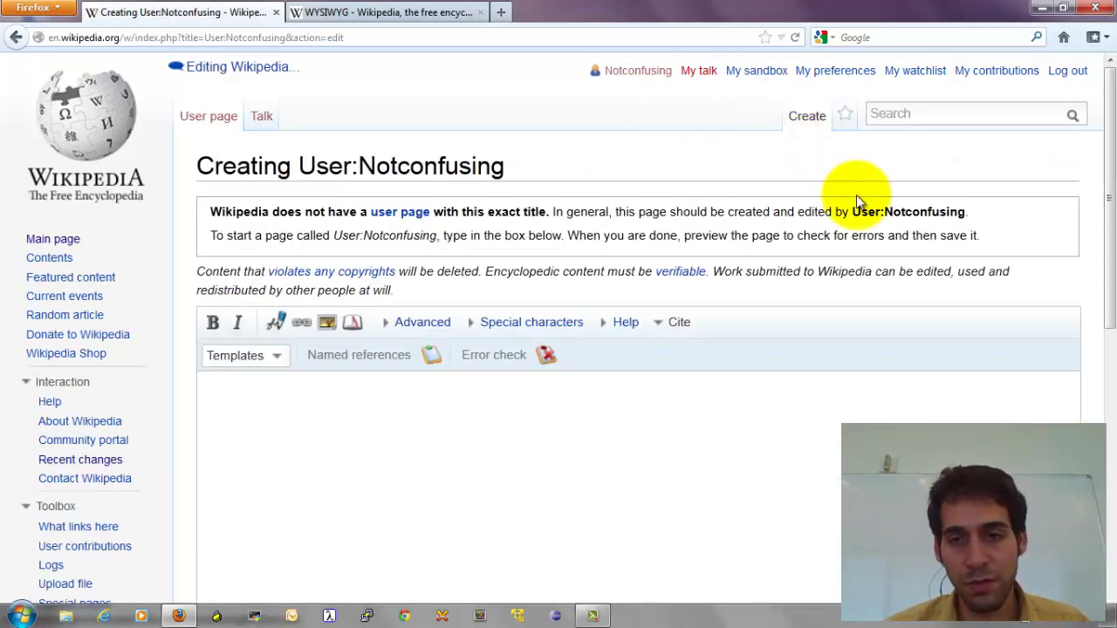
scroll(862, 218, down, 2)
click(597, 400)
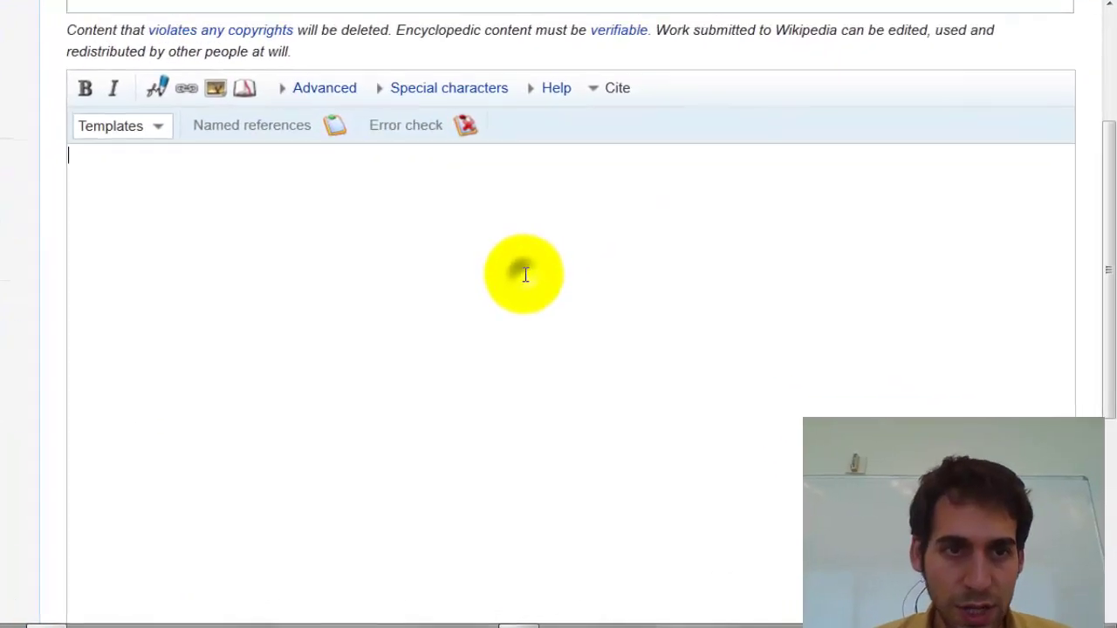
text(This is the us)
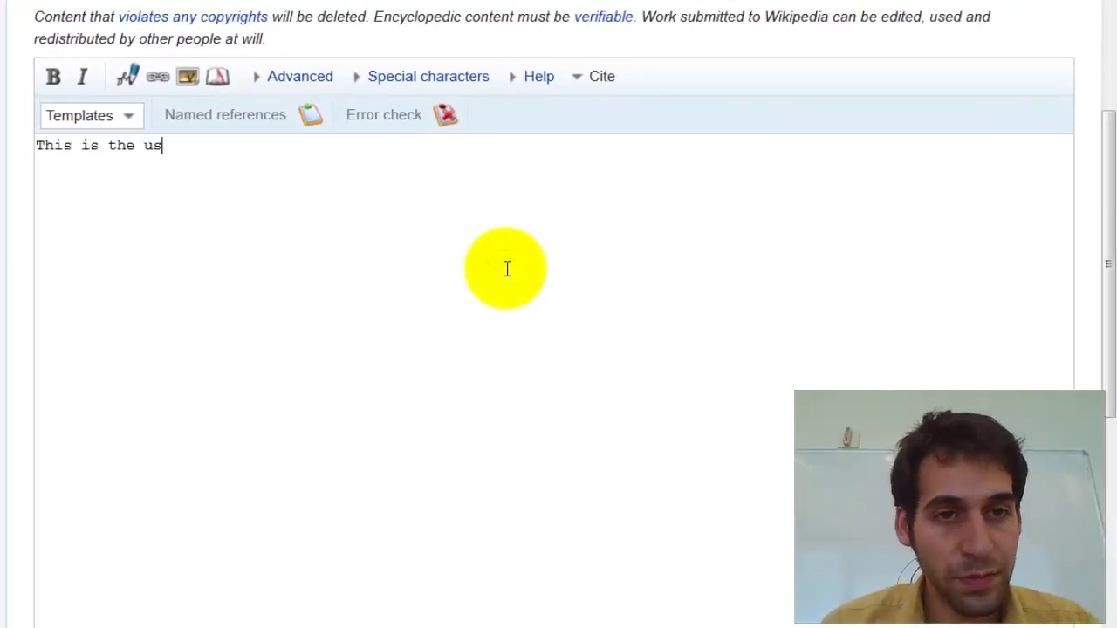
text(u)
key(BackSpace)
key(BackSpace)
key(BackSpace)
key(BackSpace)
key(BackSpace)
key(BackSpace)
key(BackSpace)
key(BackSpace)
key(BackSpace)
key(BackSpace)
key(BackSpace)
key(BackSpace)
key(BackSpace)
Step: Write a greeting with the editor's first name, saying they are new and came through the P2PU ''Open Access Wikipedia Challenge'', with the challenge title italicized
text(Hello, My name is Max. I'm a)
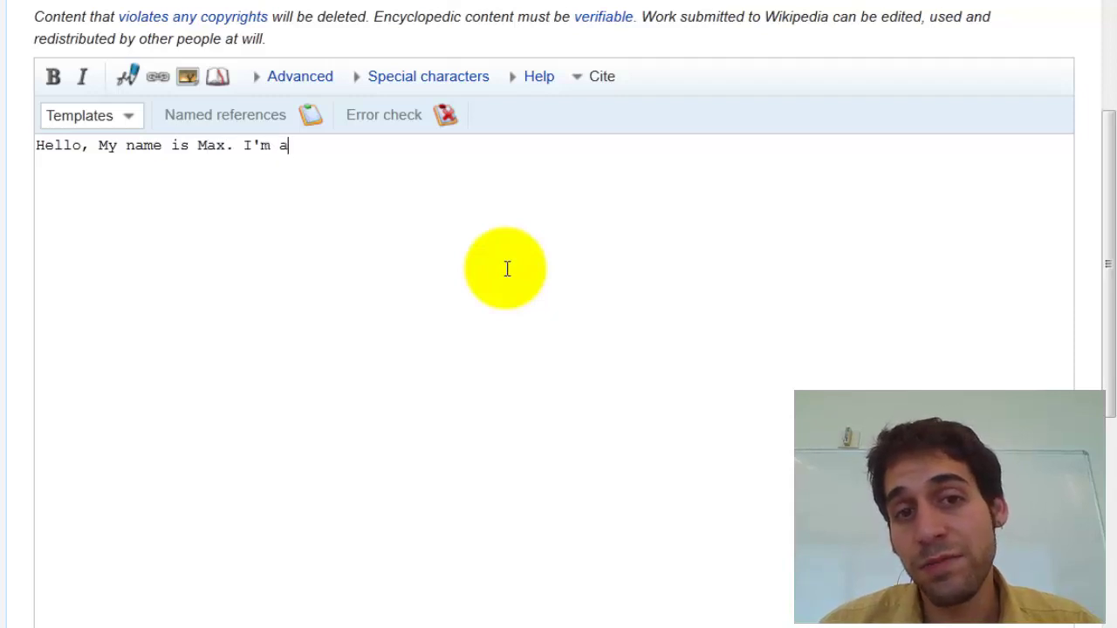
text(new e)
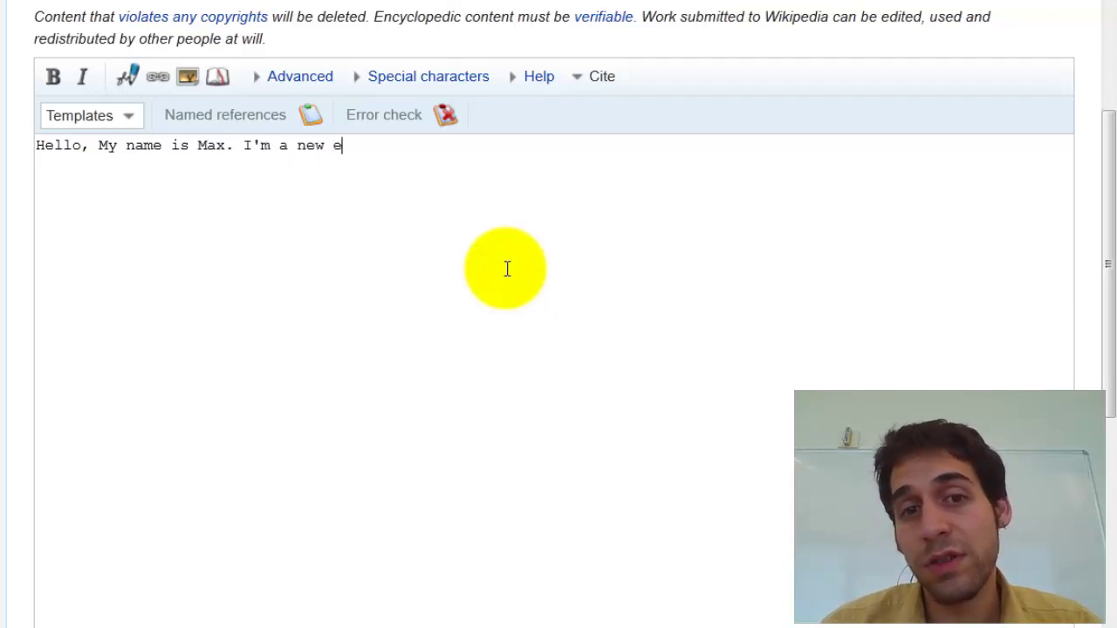
text(ditor,)
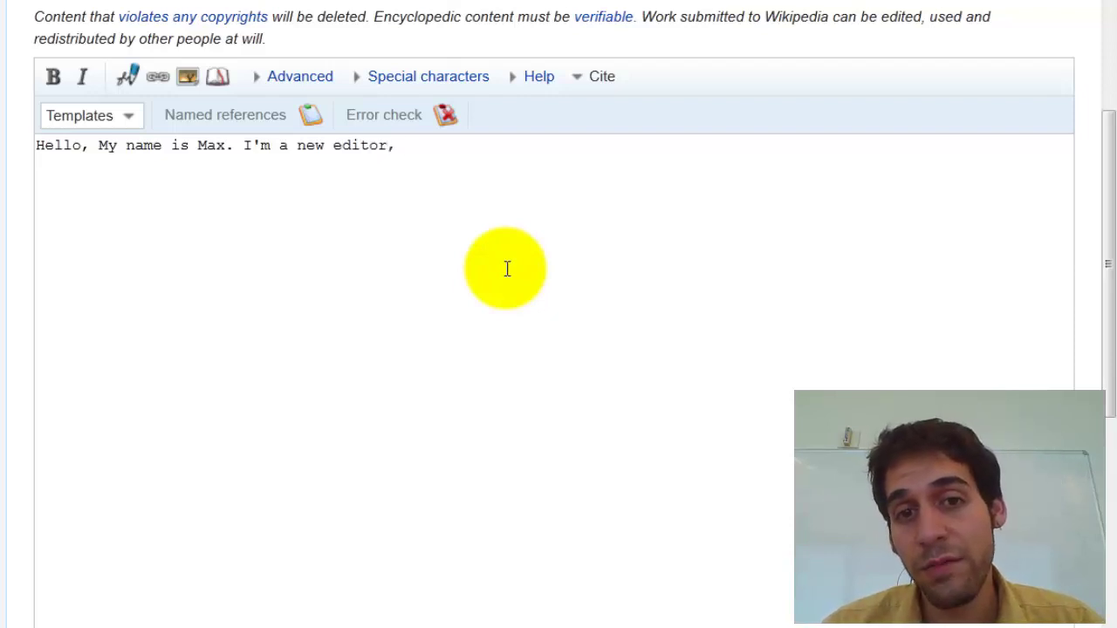
text(here as part of the P2)
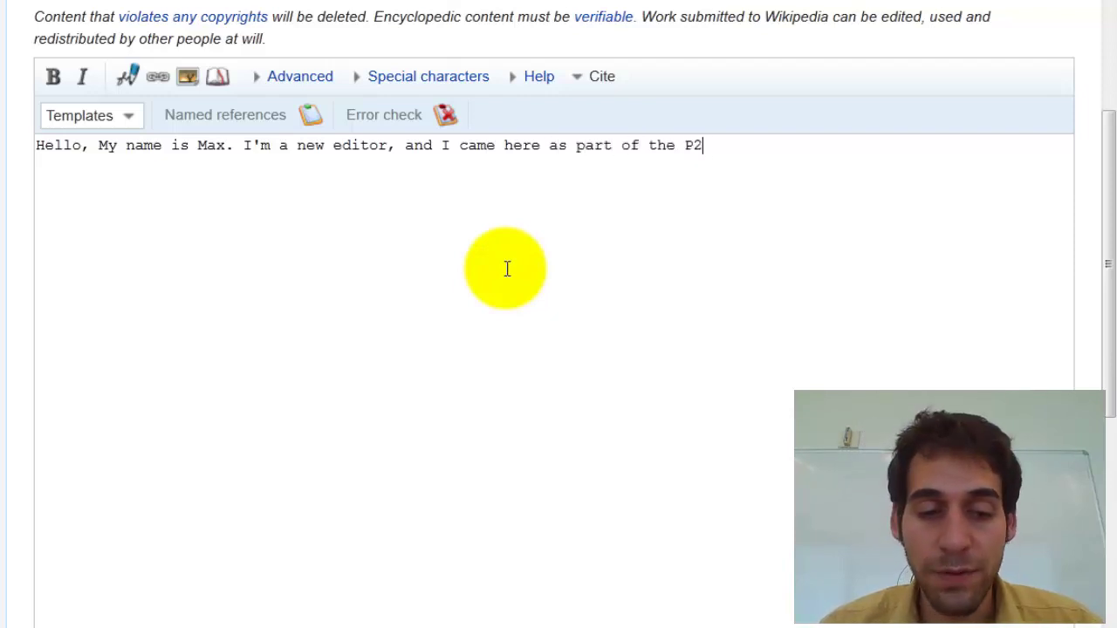
text(PU ''Open Access W)
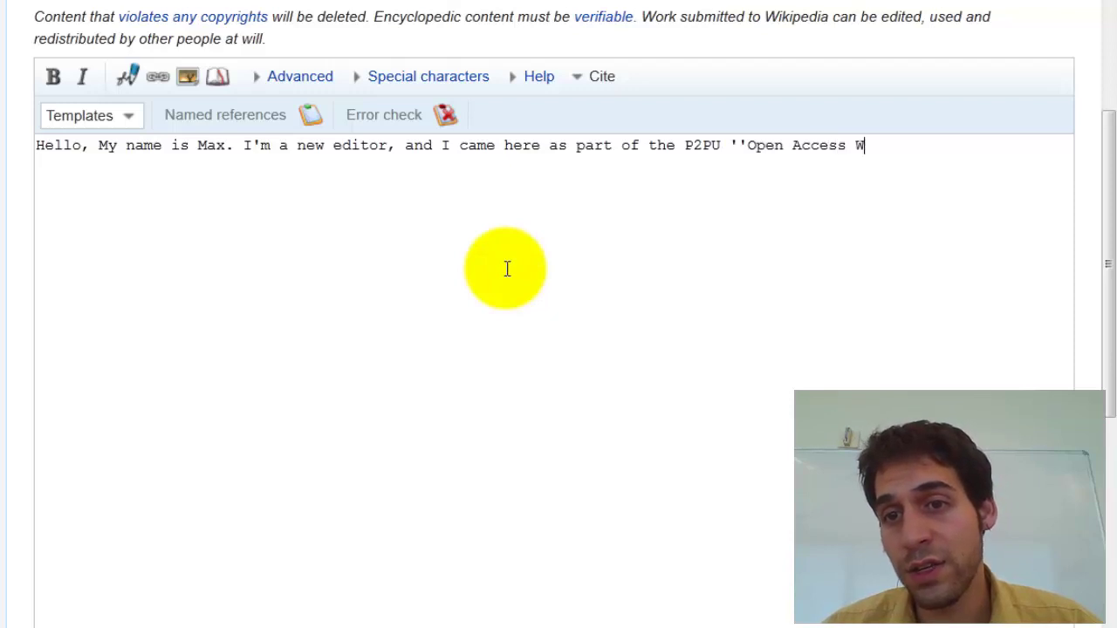
text(Challenge''.)
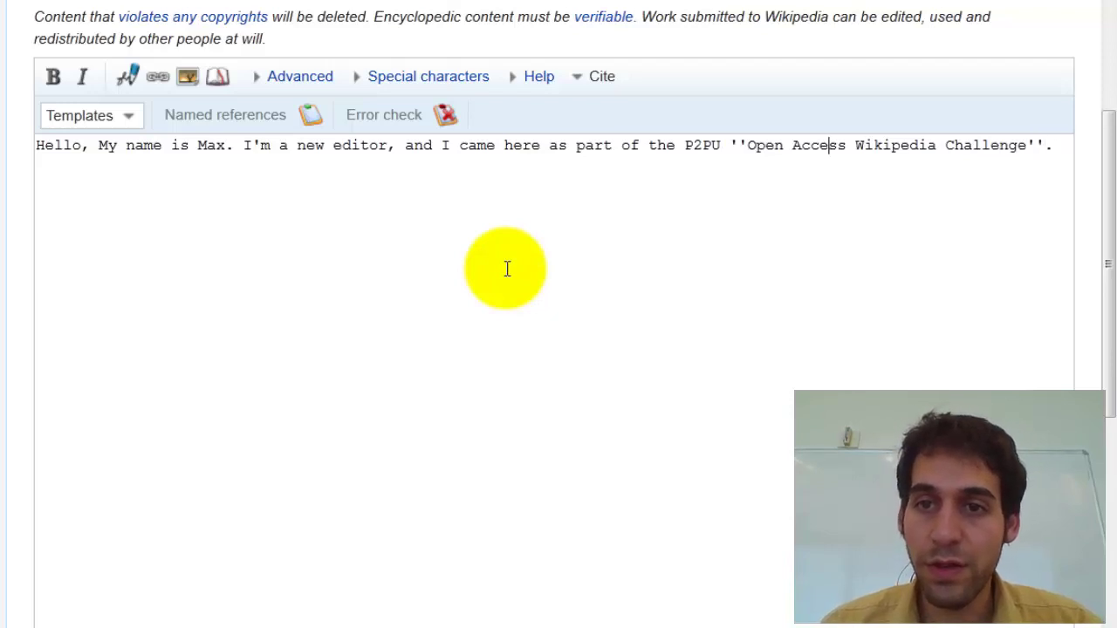
Step: Turn P2PU in the introduction into the piped link [[P2PU|Peer to Peer University]]
text([[P2PU)
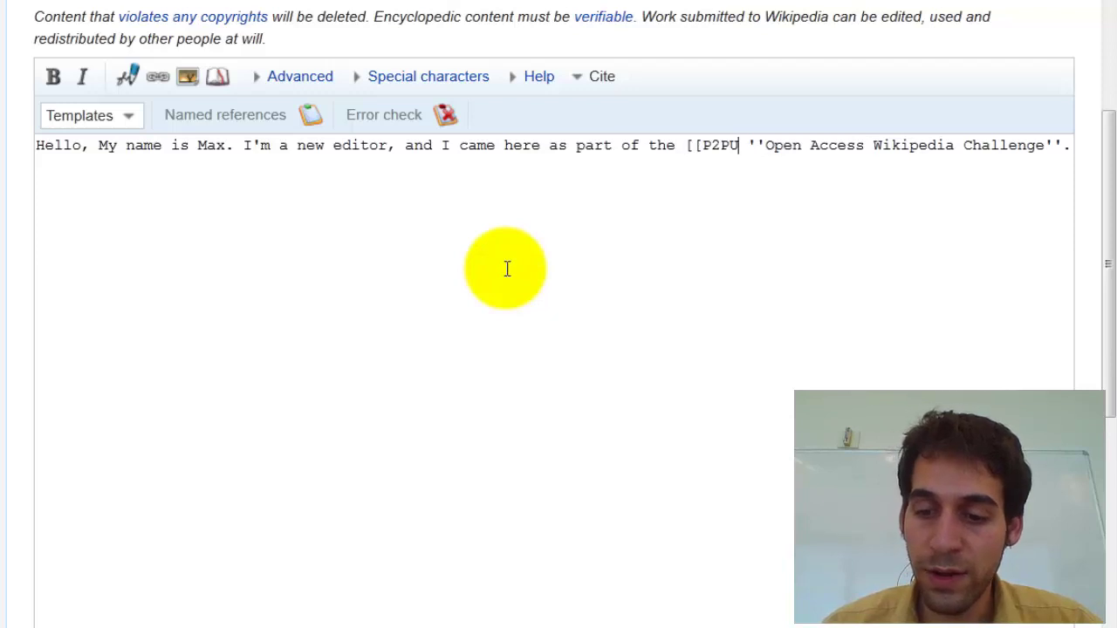
text(|P)
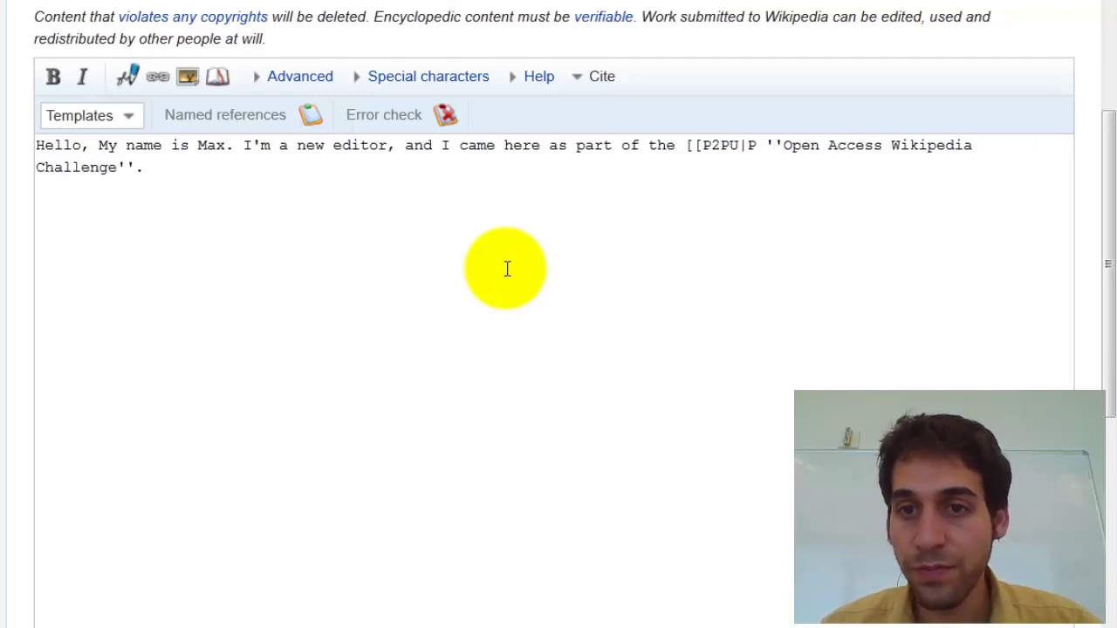
text(eer )
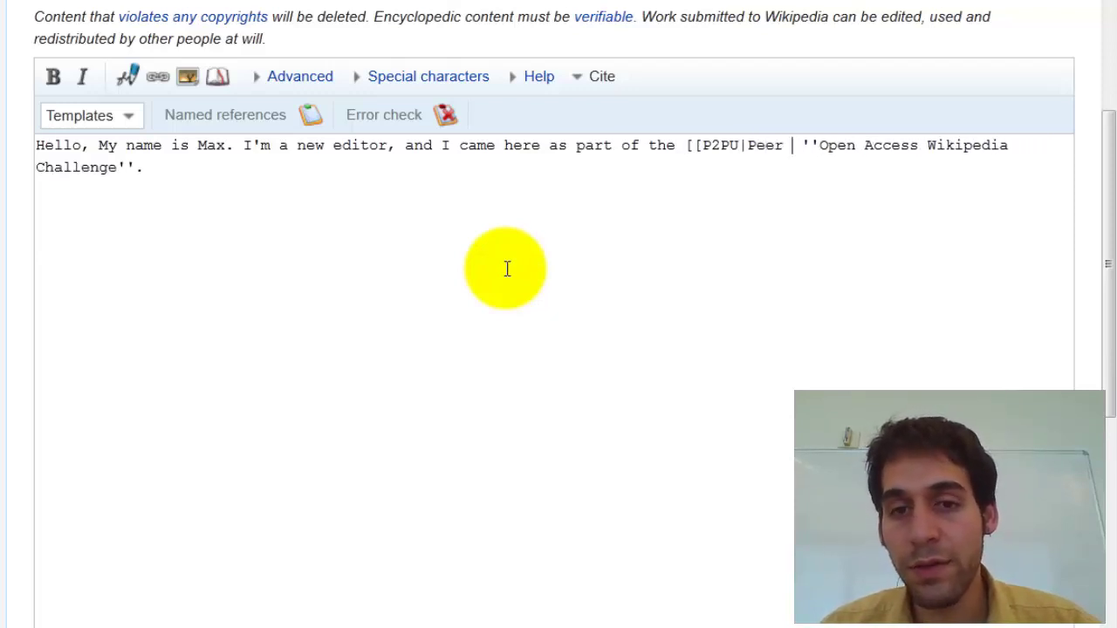
text(to Peer U)
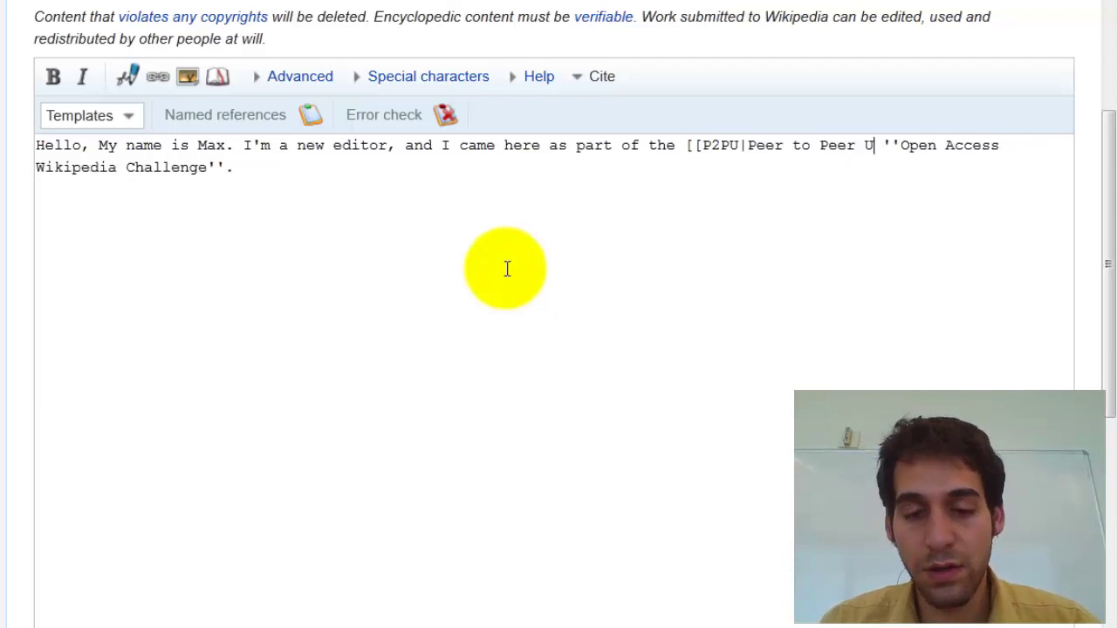
text(niversity])
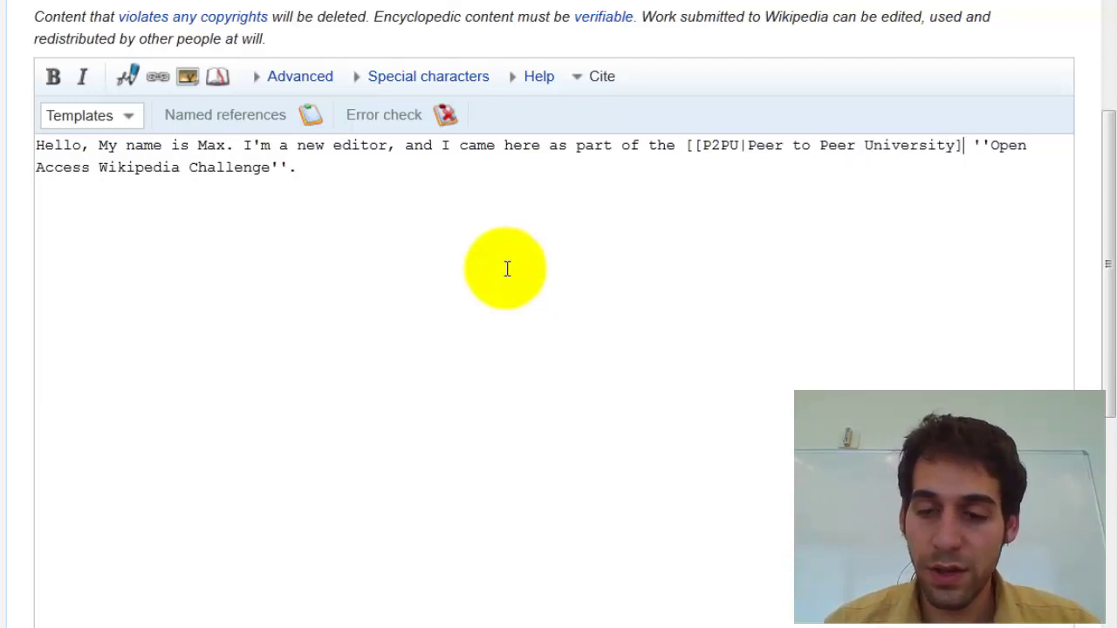
text(])
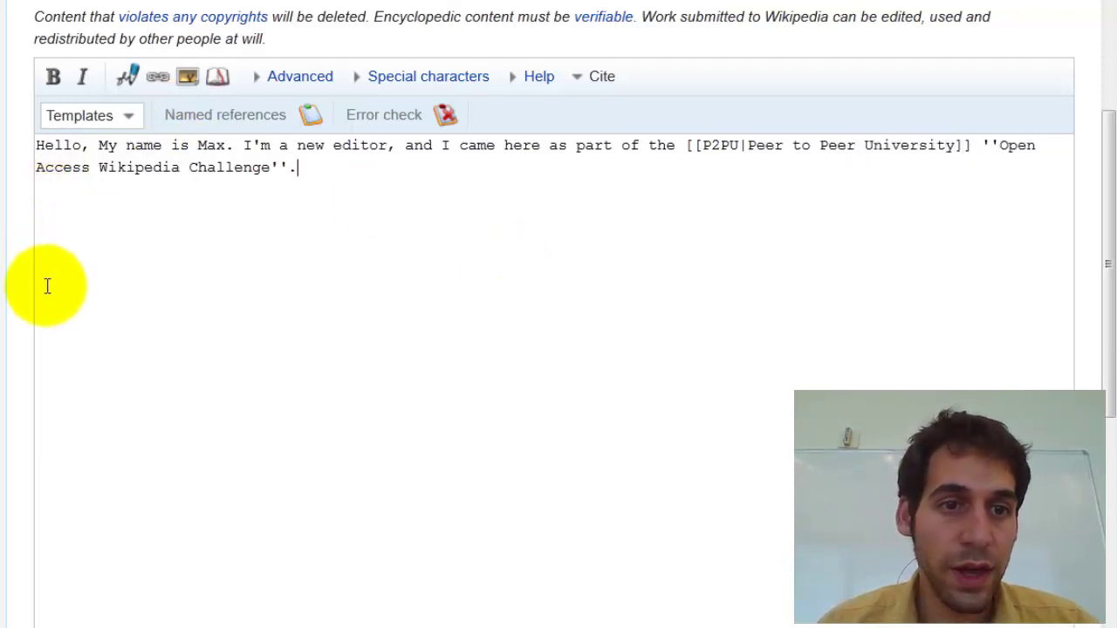
Step: Add the edit summary "created page with description of myself" and save the user page
scroll(27, 304, down, 2)
scroll(29, 307, down, 5)
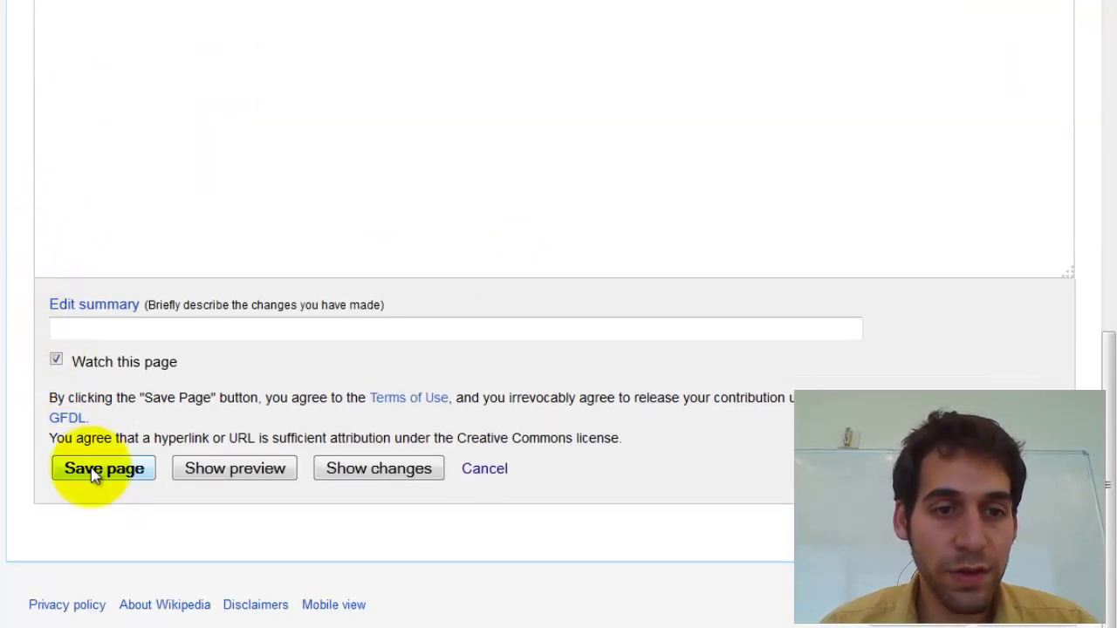
click(69, 333)
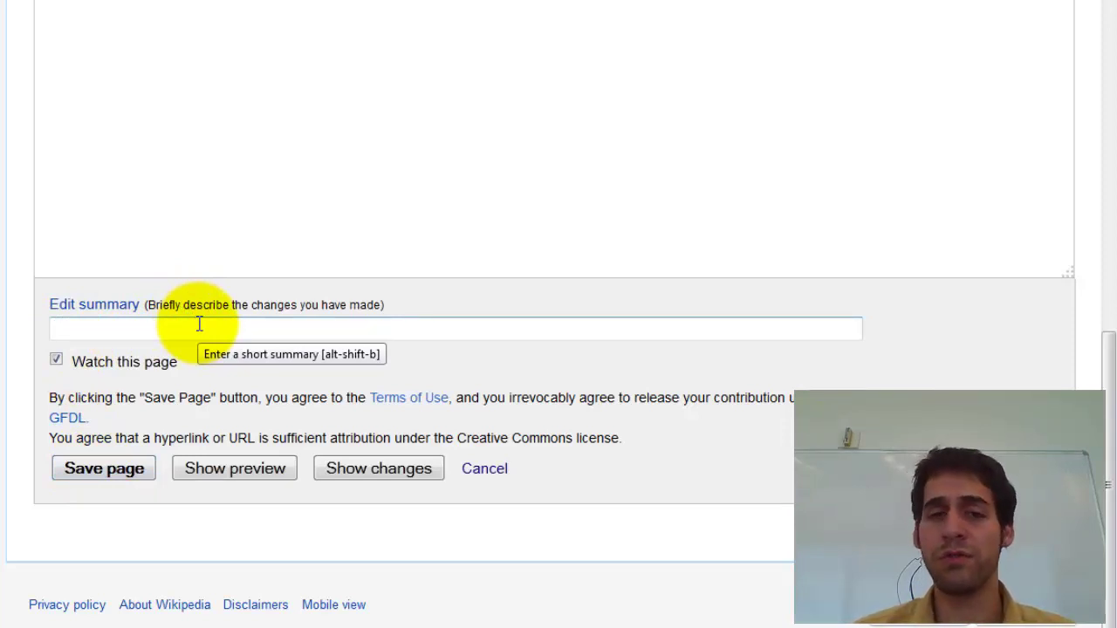
text(cr)
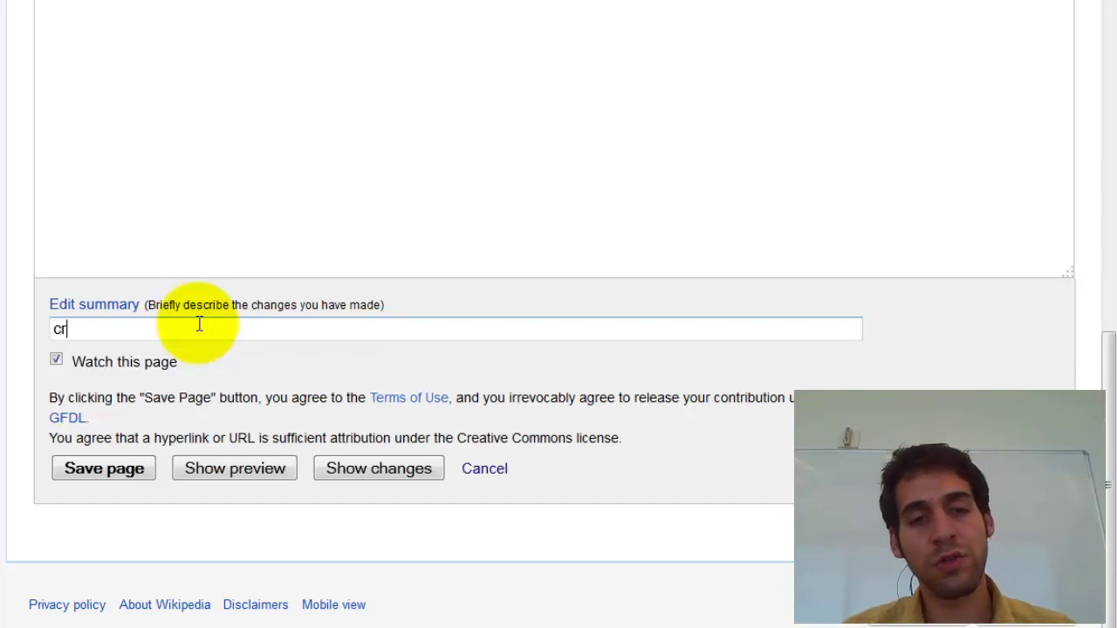
text(eated page with descri)
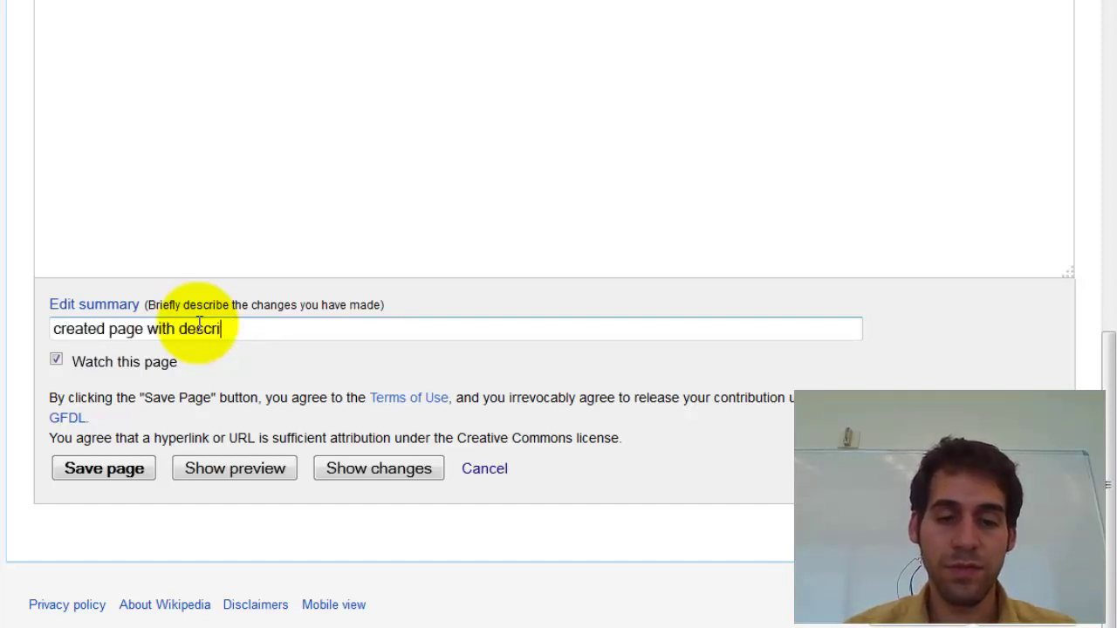
text(ption of myself)
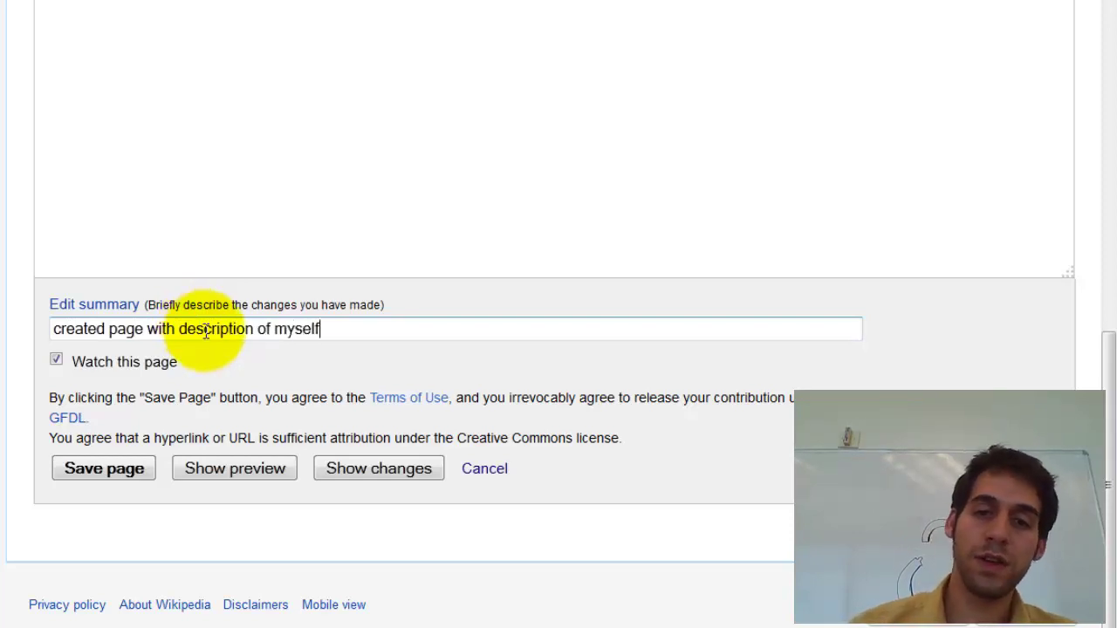
click(105, 472)
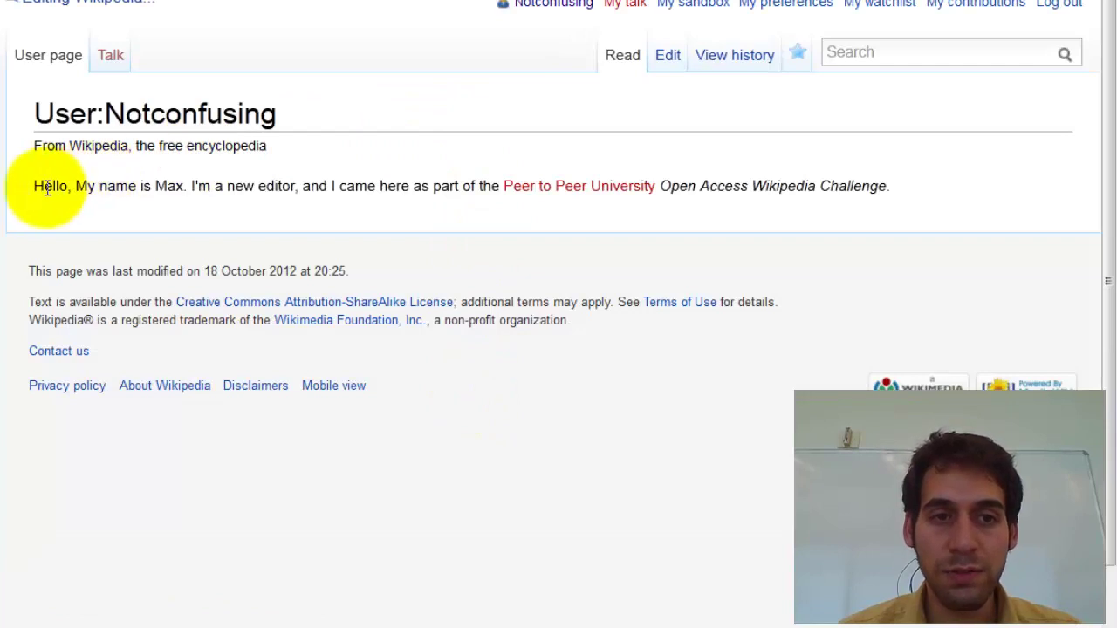
Step: Highlight the greeting on the saved user page and look up P2PU in the Wikipedia search
drag(35, 186, 146, 218)
click(179, 211)
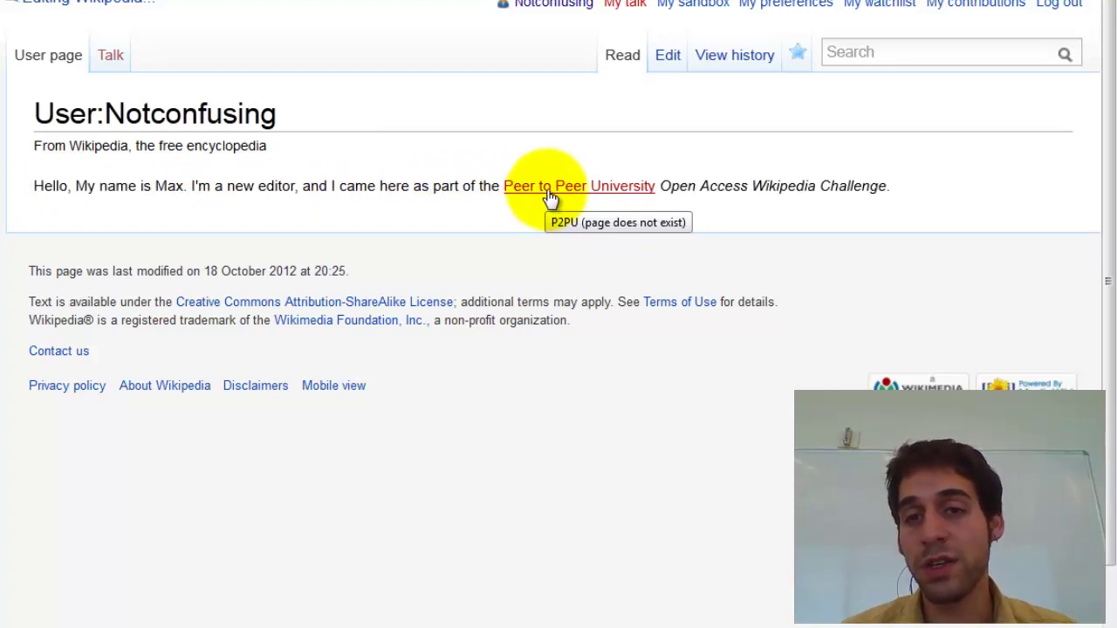
click(846, 54)
text(P2P)
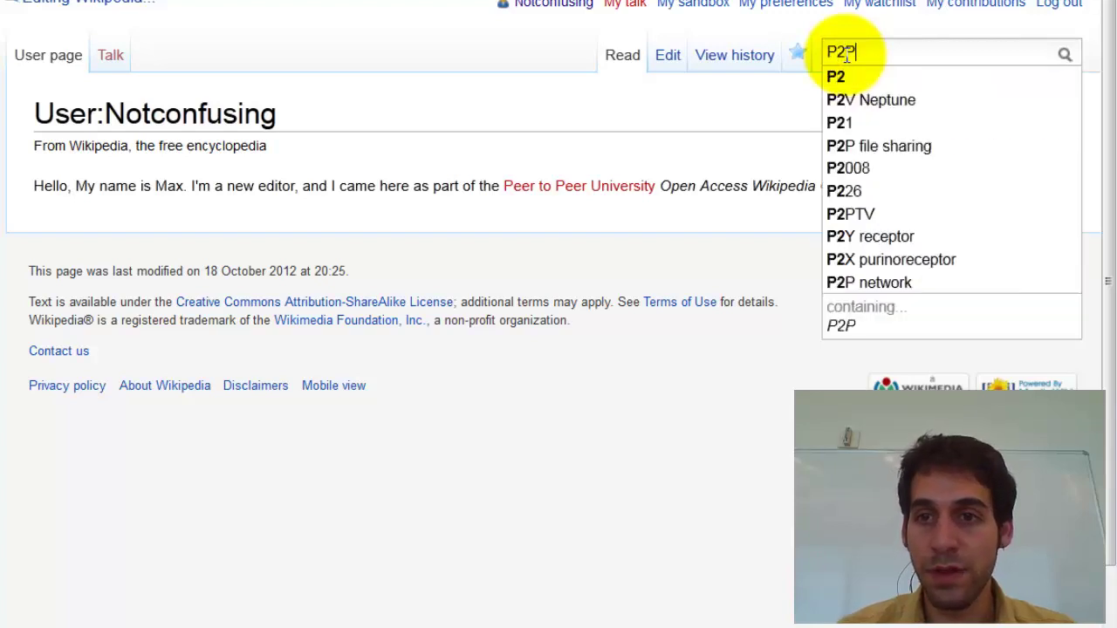
text(U)
key(BackSpace)
key(BackSpace)
key(BackSpace)
key(BackSpace)
Step: Look up "peer to peer uni" in the Wikipedia search suggestions and clear the search text
text(peer to pe)
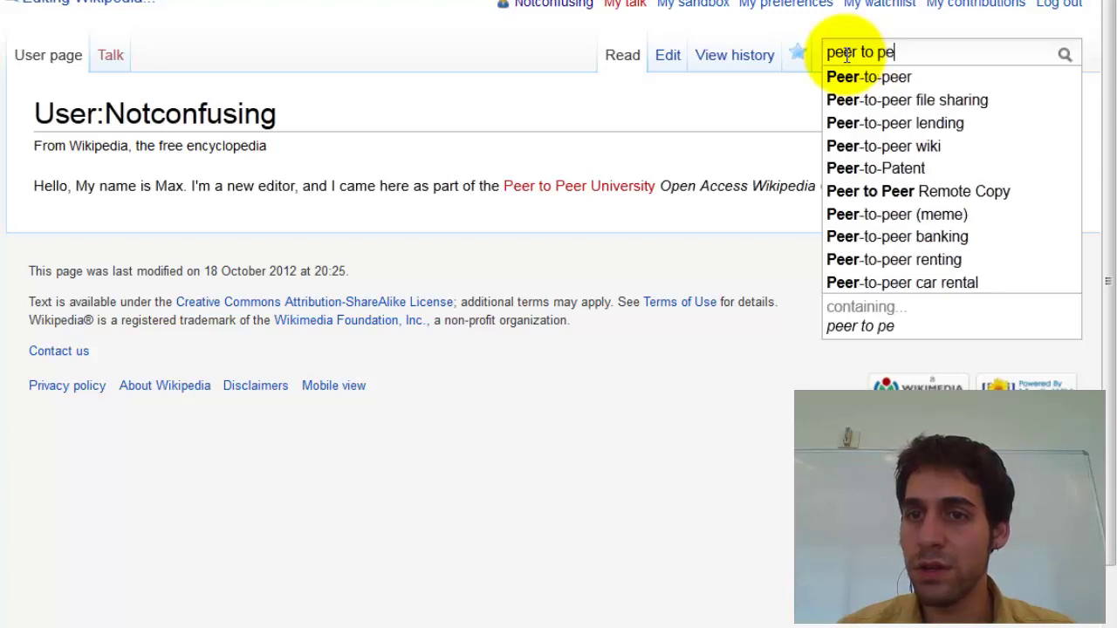
text(er uni)
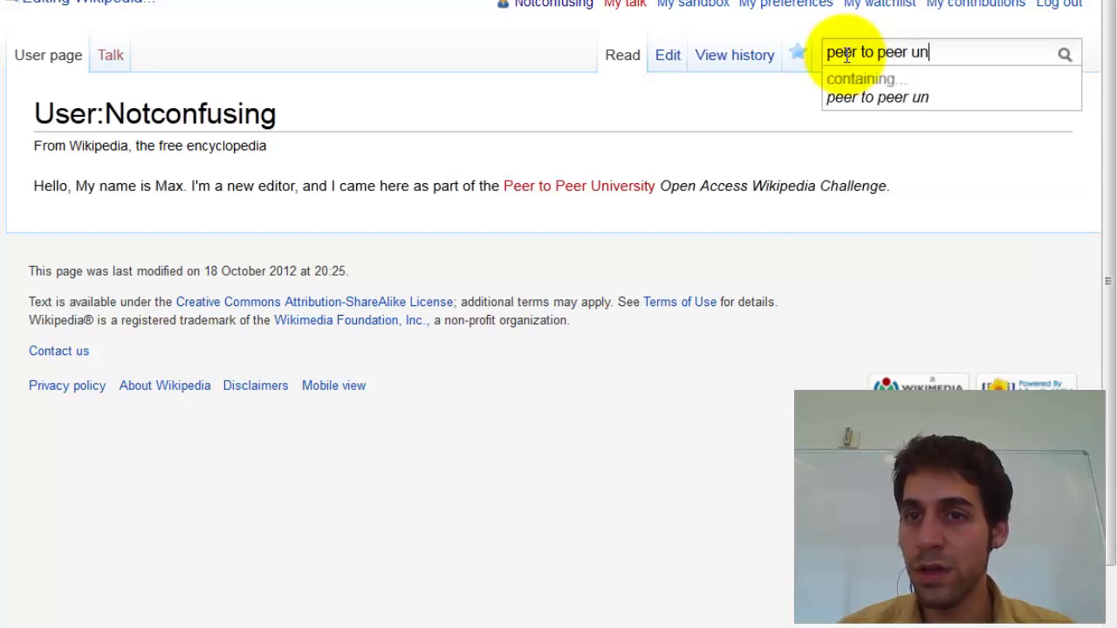
key(BackSpace)
key(BackSpace)
key(BackSpace)
key(BackSpace)
key(BackSpace)
key(BackSpace)
key(BackSpace)
key(BackSpace)
key(BackSpace)
key(BackSpace)
key(BackSpace)
key(BackSpace)
key(BackSpace)
key(BackSpace)
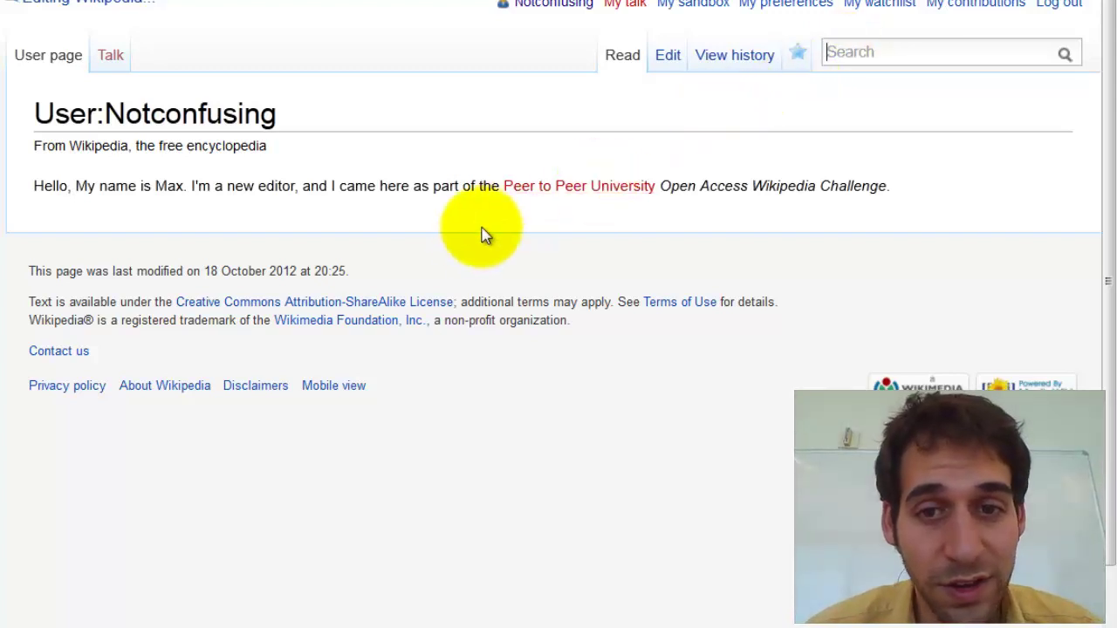
Step: Reopen the user page source and highlight the piped link's target P2PU and its display text Peer to Peer University
click(662, 77)
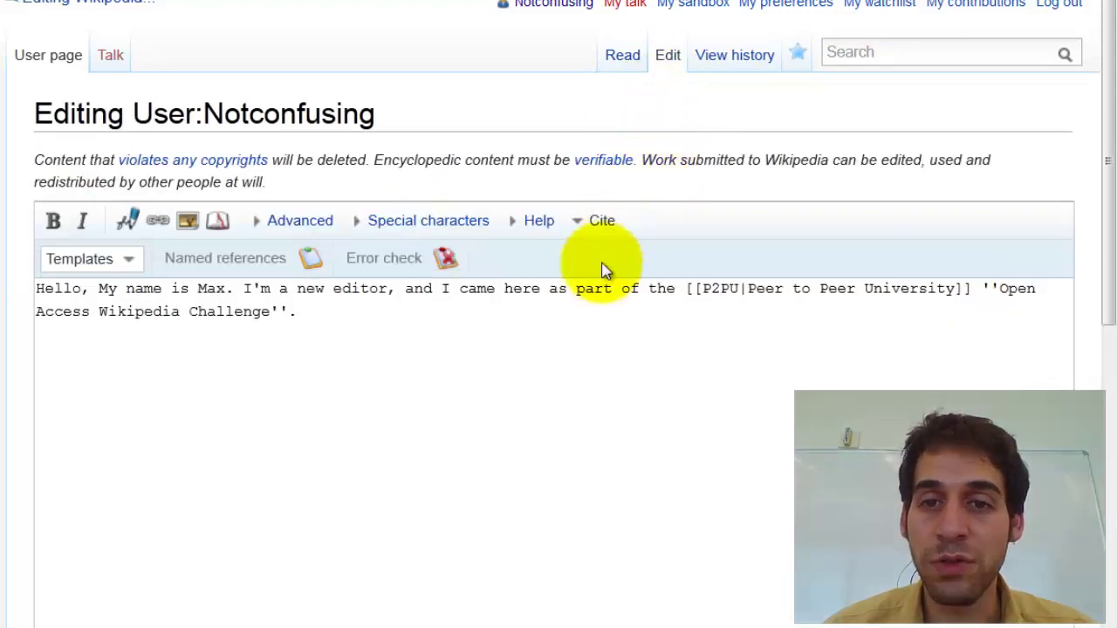
double_click(721, 288)
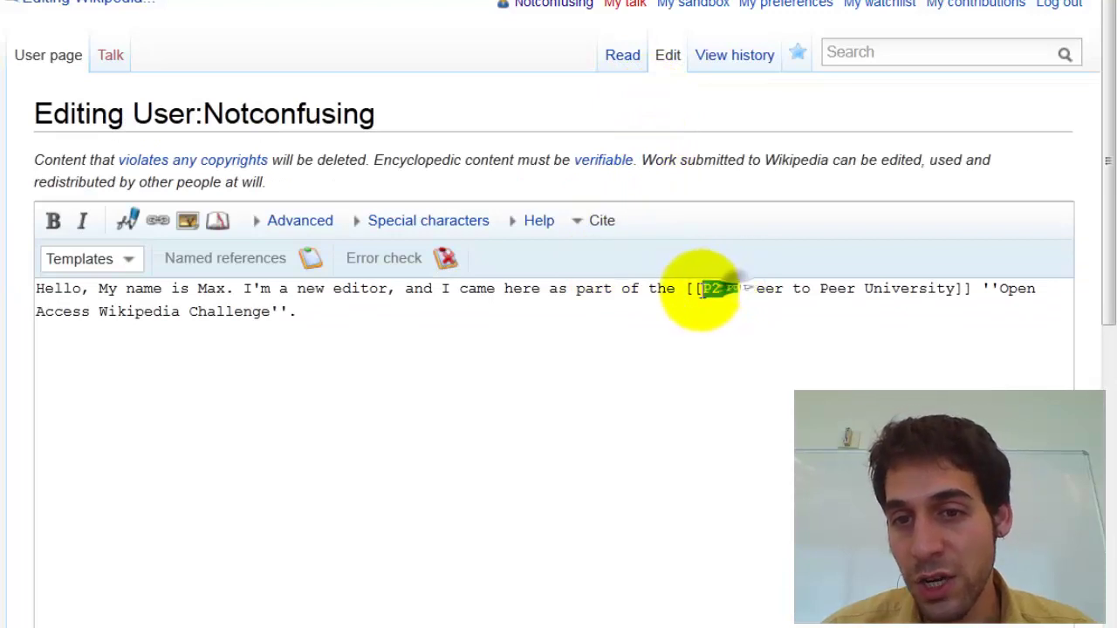
drag(748, 283, 960, 286)
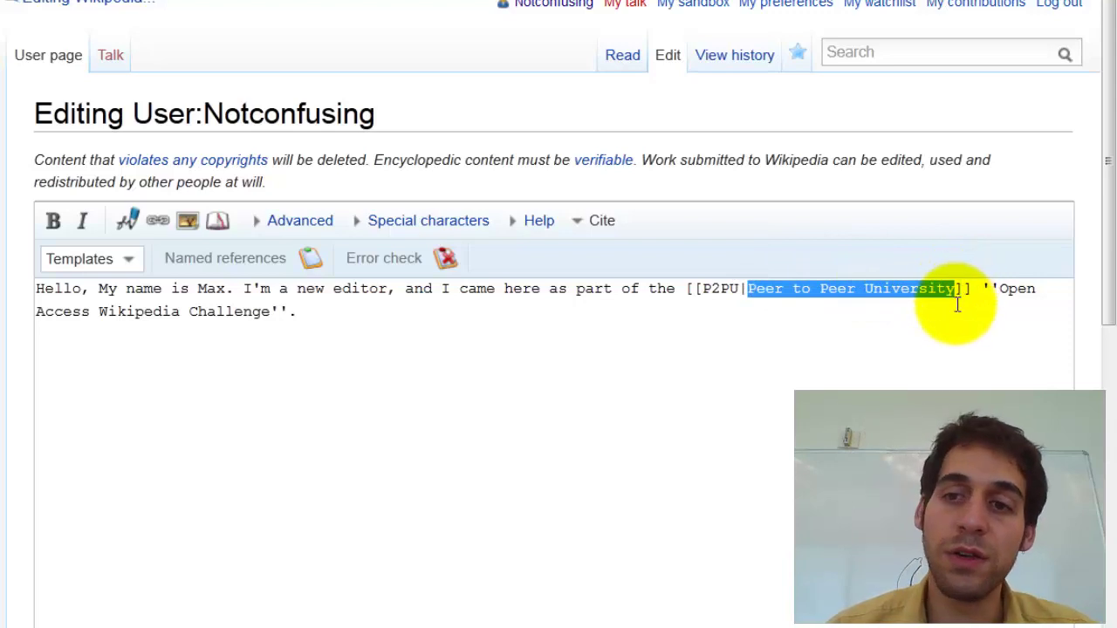
click(955, 305)
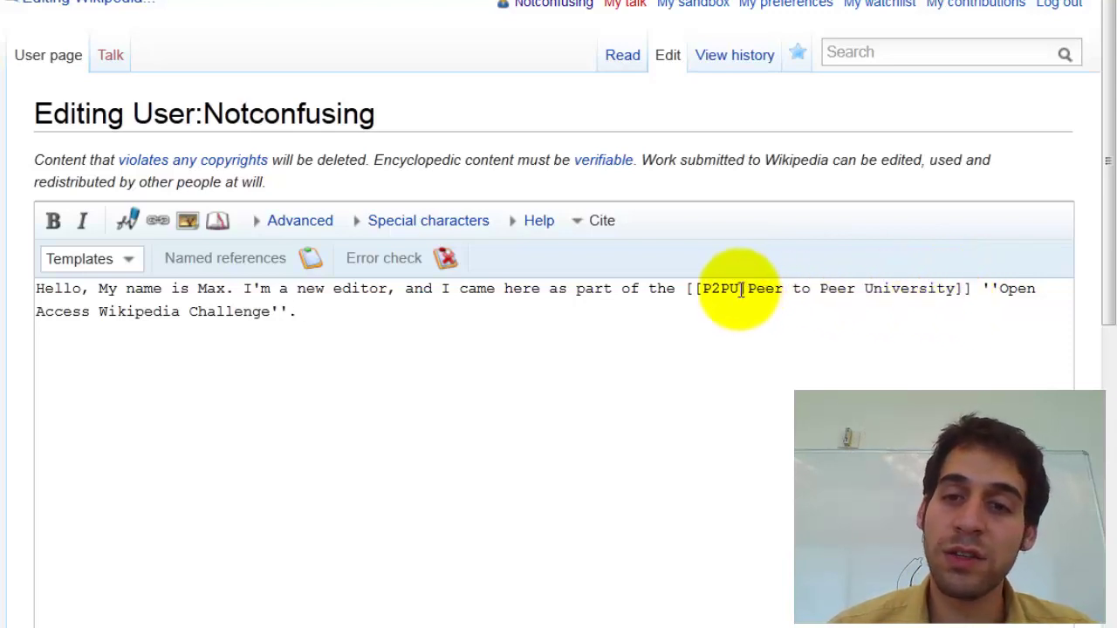
Step: Change the piped link's target to balloon and its display text to balloons
drag(740, 288, 704, 294)
text(balloons)
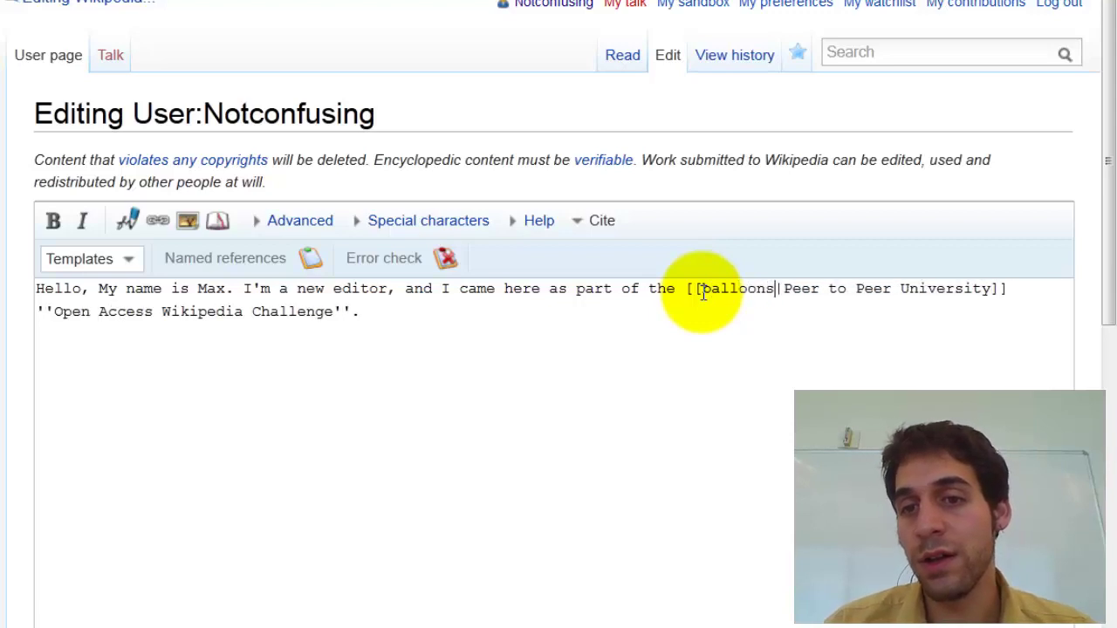
key(shift+Right)
key(shift+Right)
key(shift+Right)
key(shift+Right)
key(shift+Right)
key(shift+Right)
key(shift+Right)
key(shift+Right)
key(shift+Right)
key(shift+Right)
key(shift+Right)
key(shift+Right)
key(shift+Right)
key(shift+Right)
key(shift+Right)
key(shift+Right)
key(shift+Right)
key(shift+Right)
key(shift+Right)
key(shift+Right)
text(balloons)
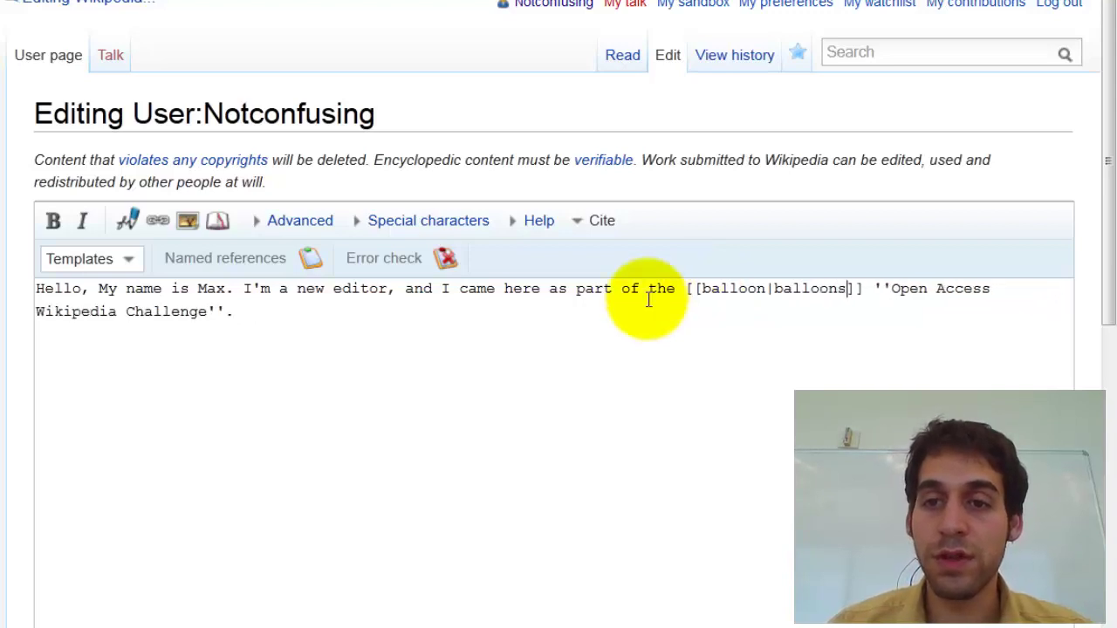
click(529, 308)
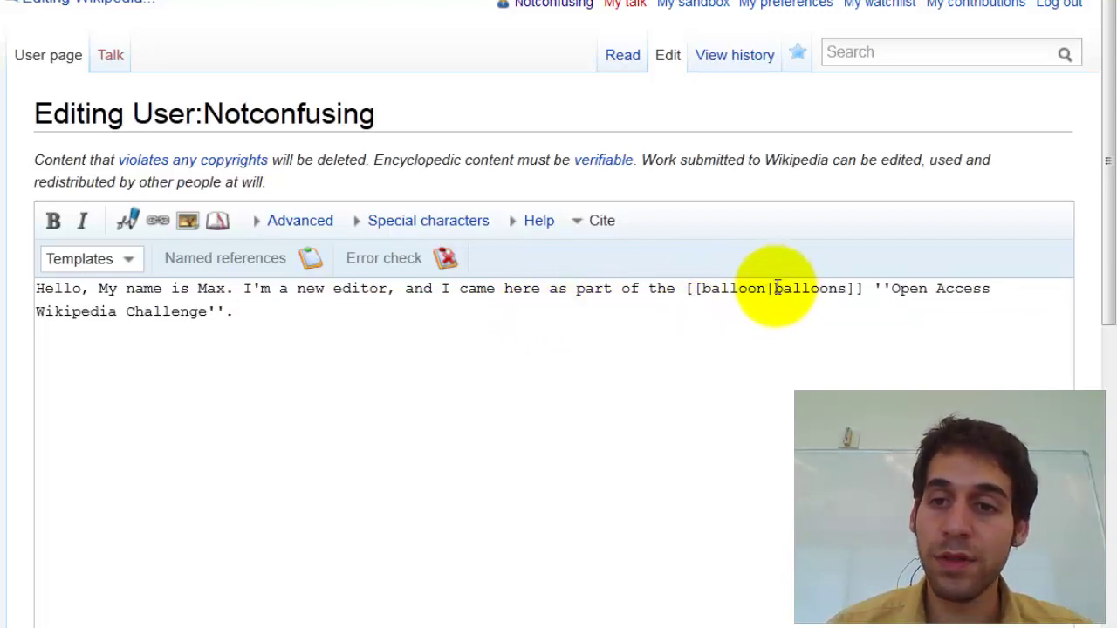
Step: Save the user page with the balloon link, test the link by opening the Balloon article, and return to the user page
key(Return)
scroll(112, 479, down, 6)
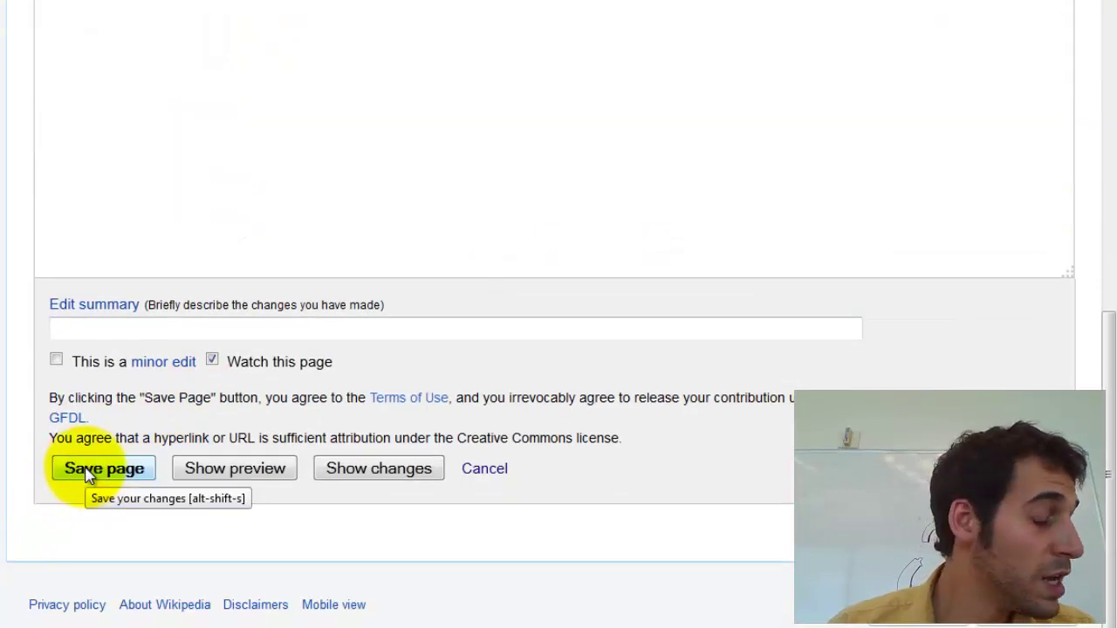
click(96, 471)
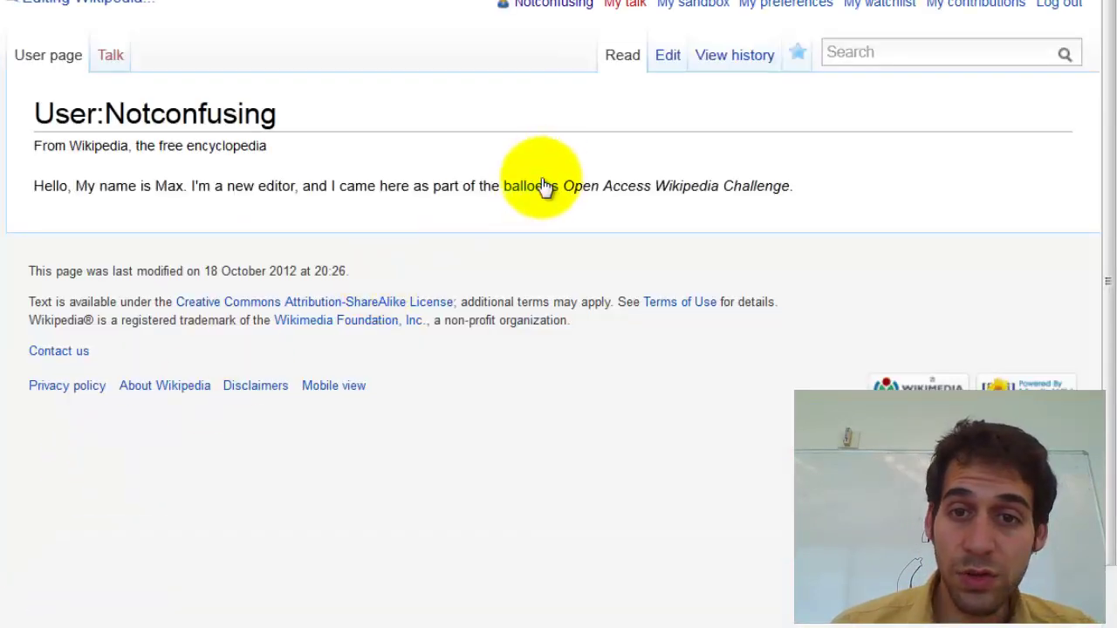
click(541, 188)
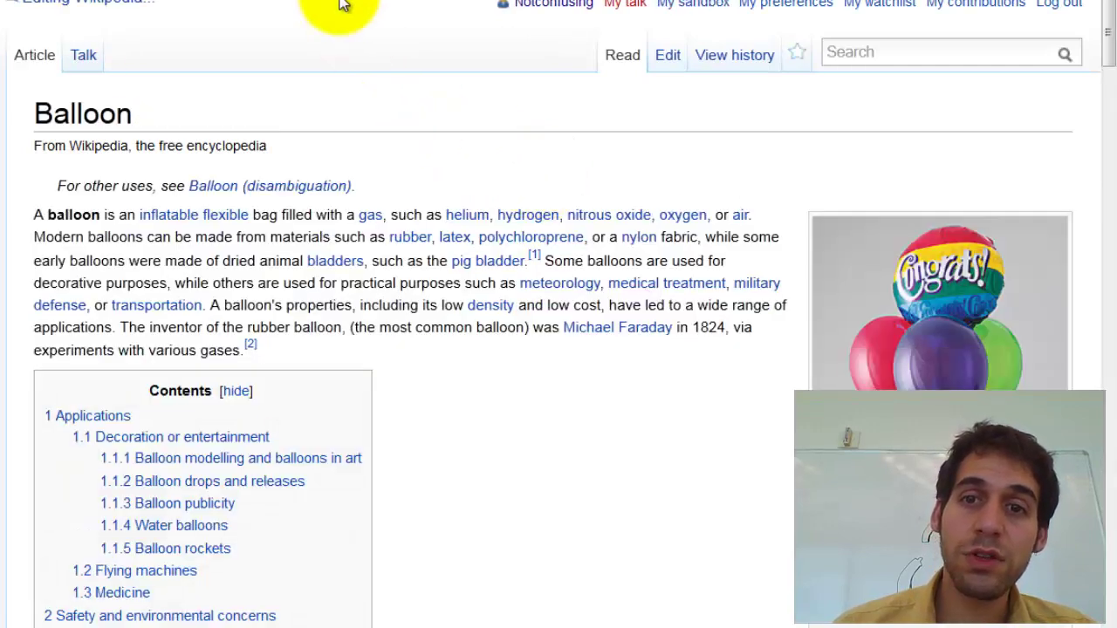
key(alt+Left)
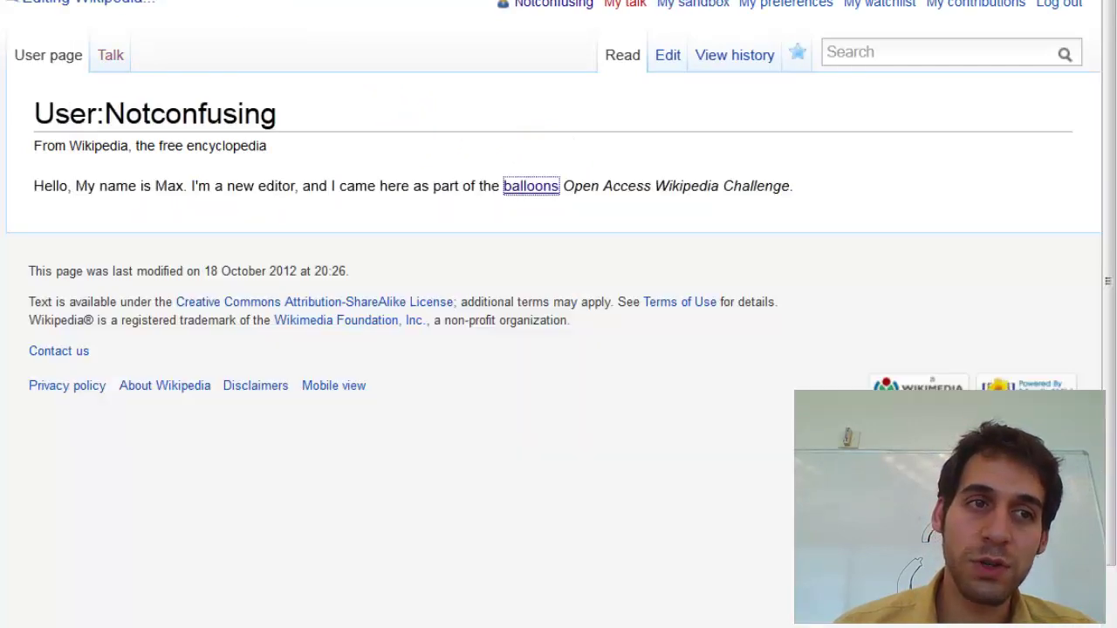
Step: Undo the balloon revision through the user page's revision history and save the page with the P2PU link
click(667, 56)
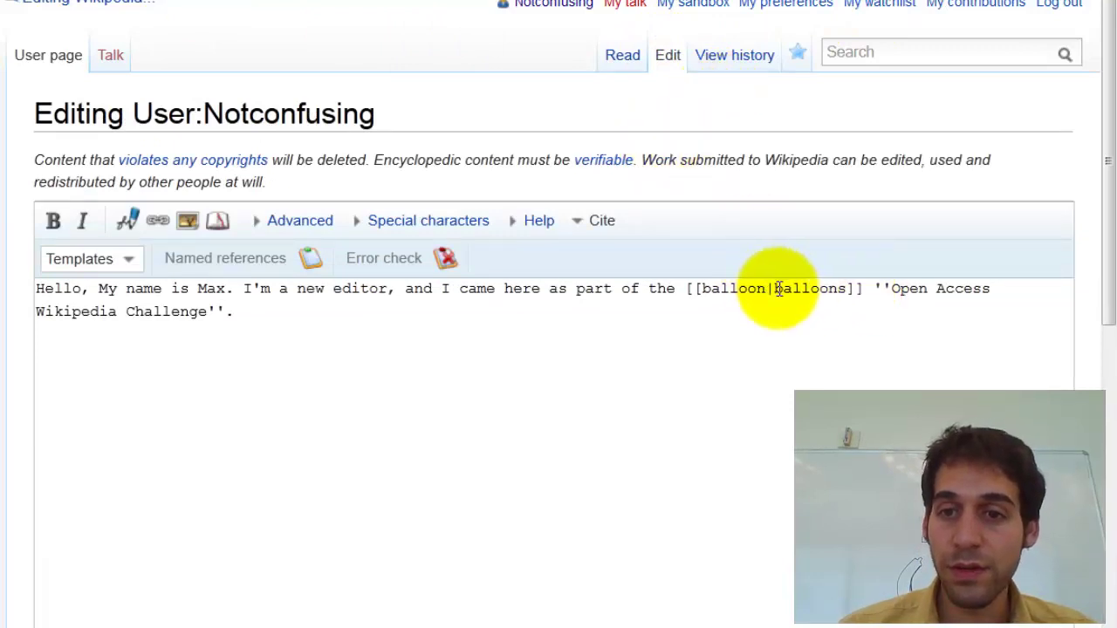
click(715, 54)
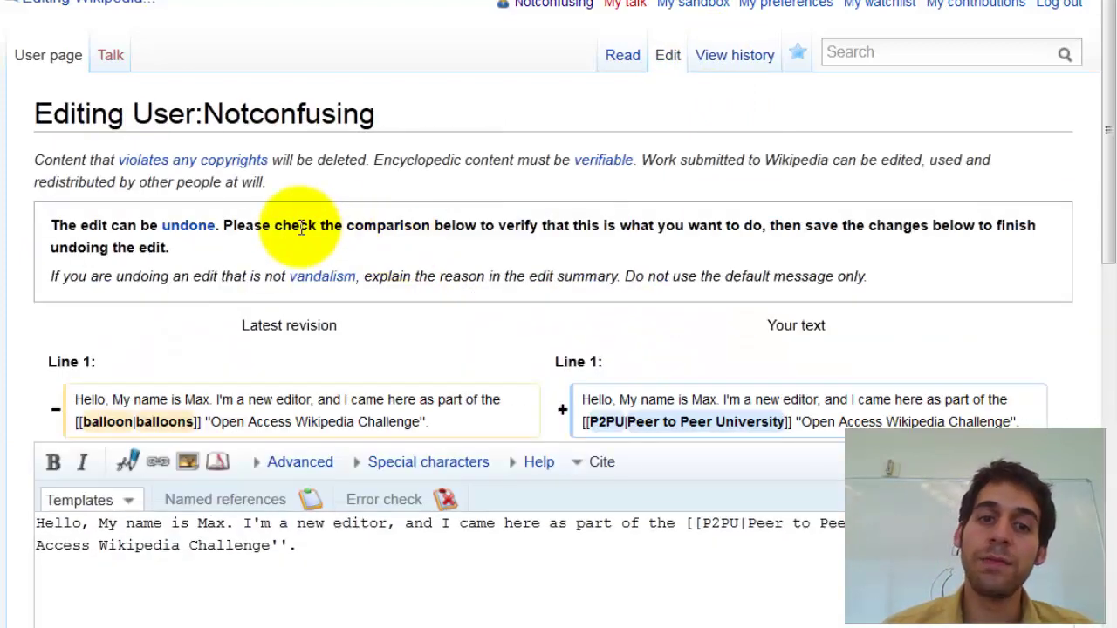
scroll(217, 257, down, 3)
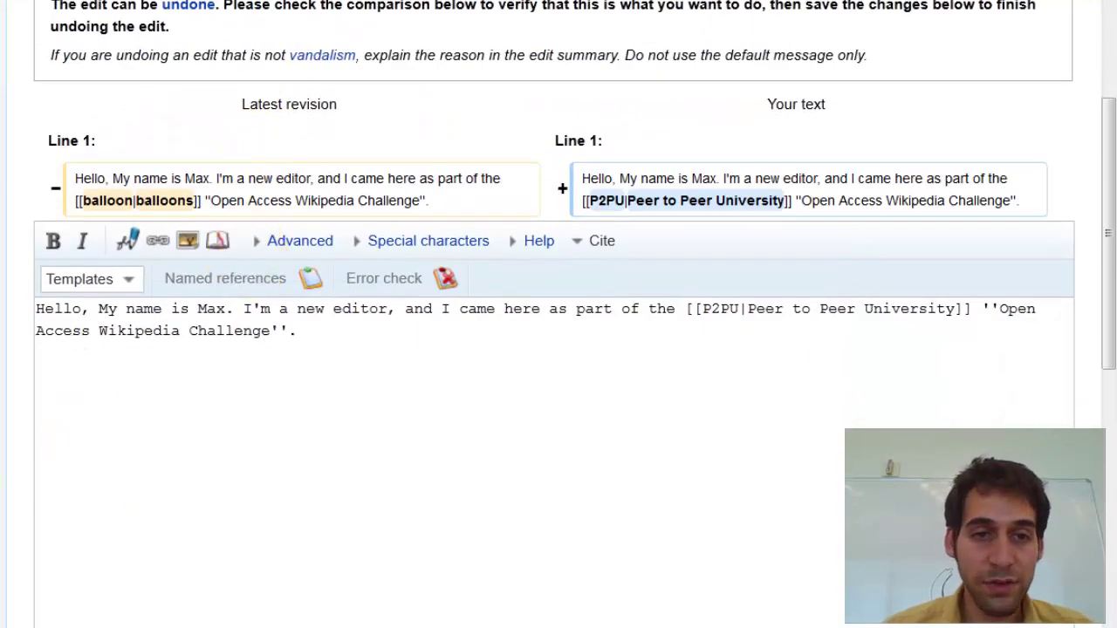
scroll(8, 519, down, 5)
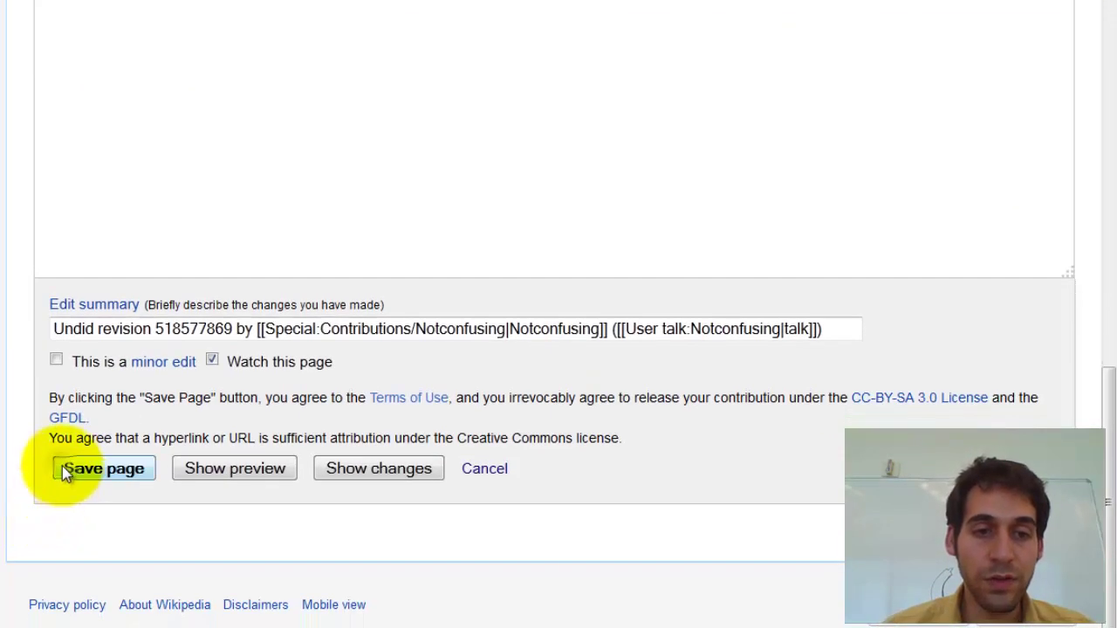
click(65, 470)
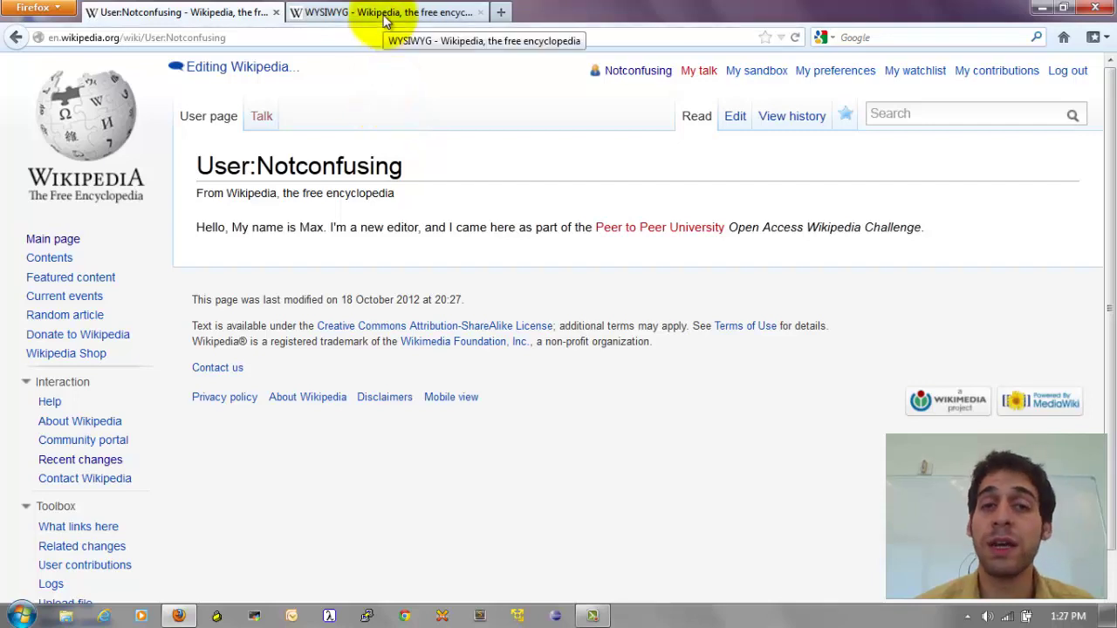
Step: From the WYSIWYG article, look up and open the Wikipedia:Babel/List page
click(384, 14)
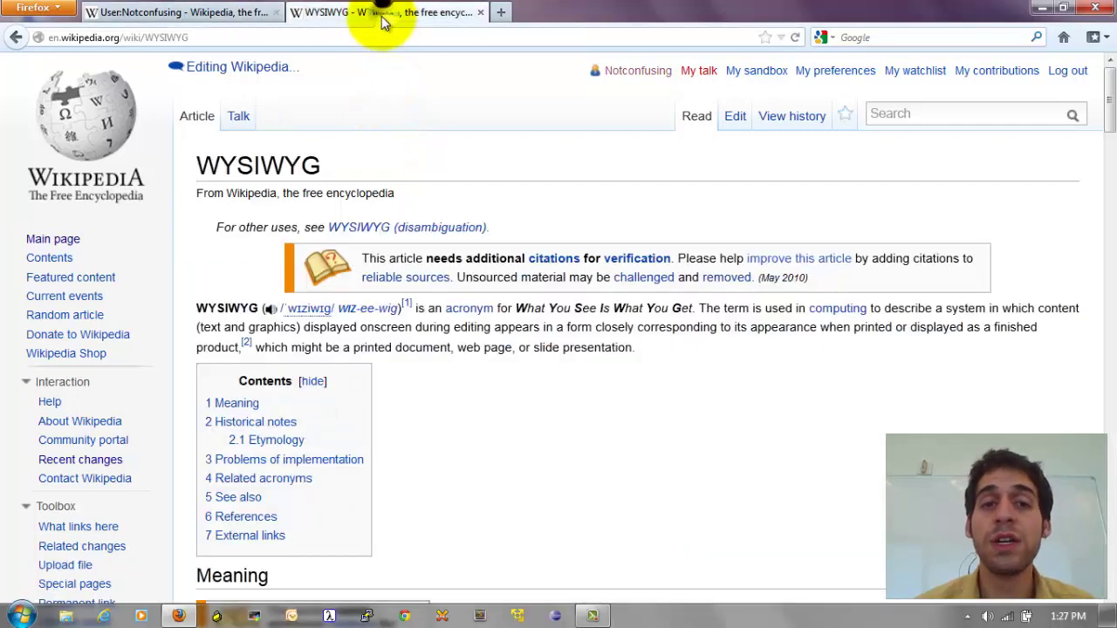
click(921, 111)
text(wikipedia:)
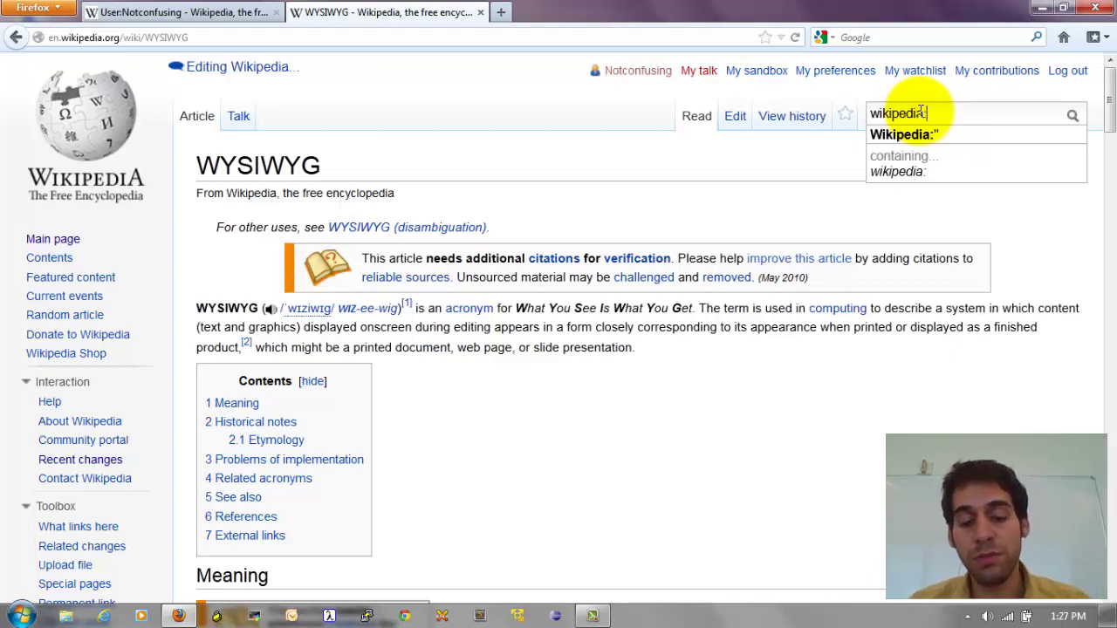
text(ba)
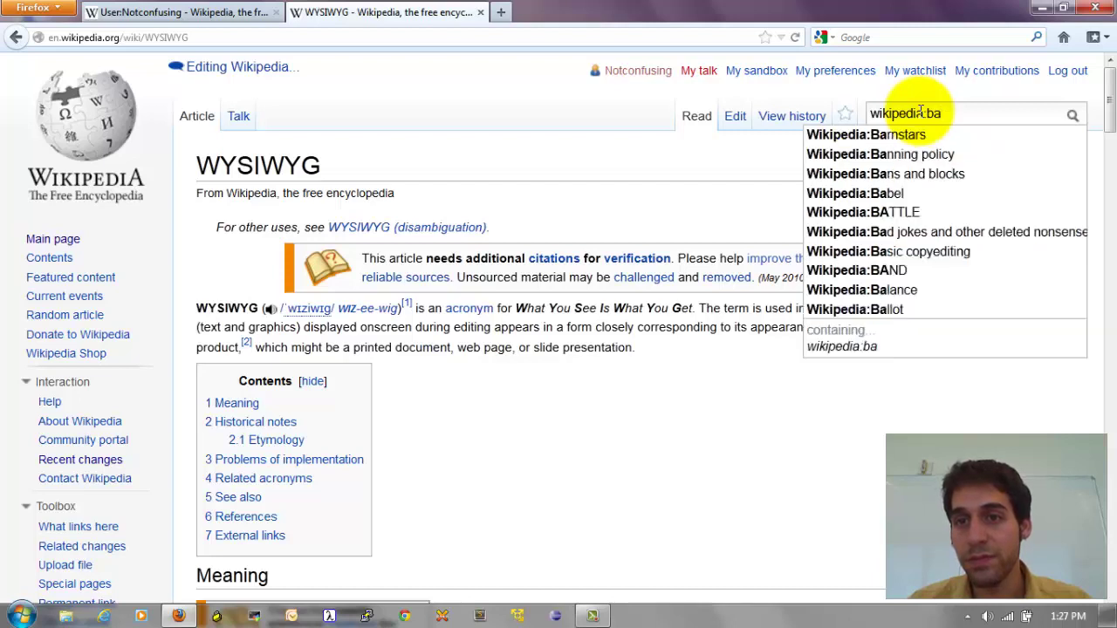
text(bbel/)
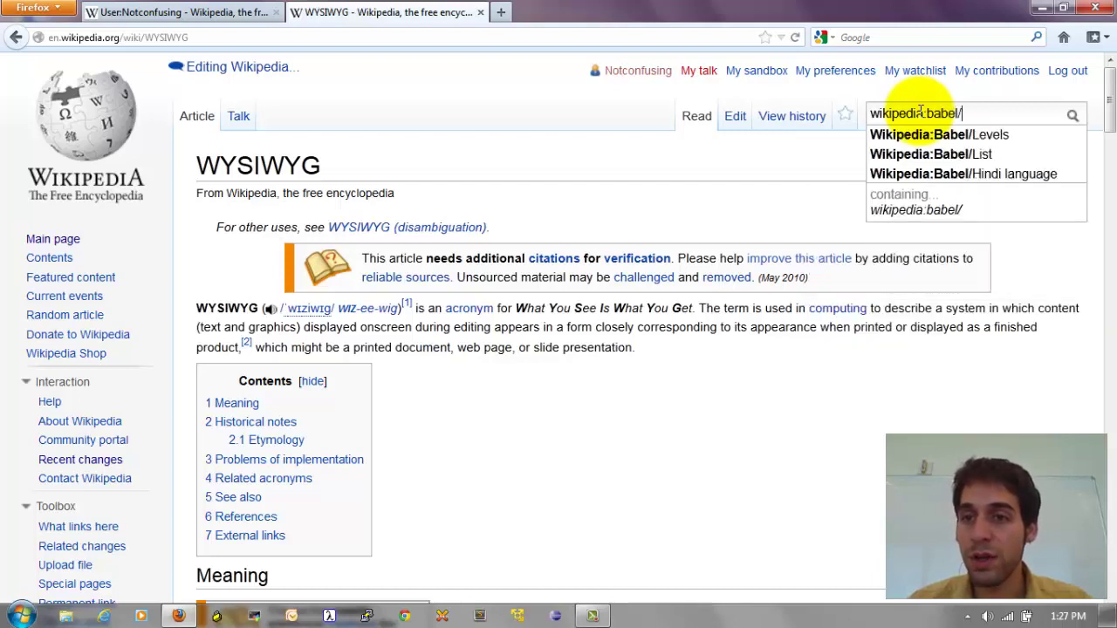
key(Down)
key(Down)
key(Return)
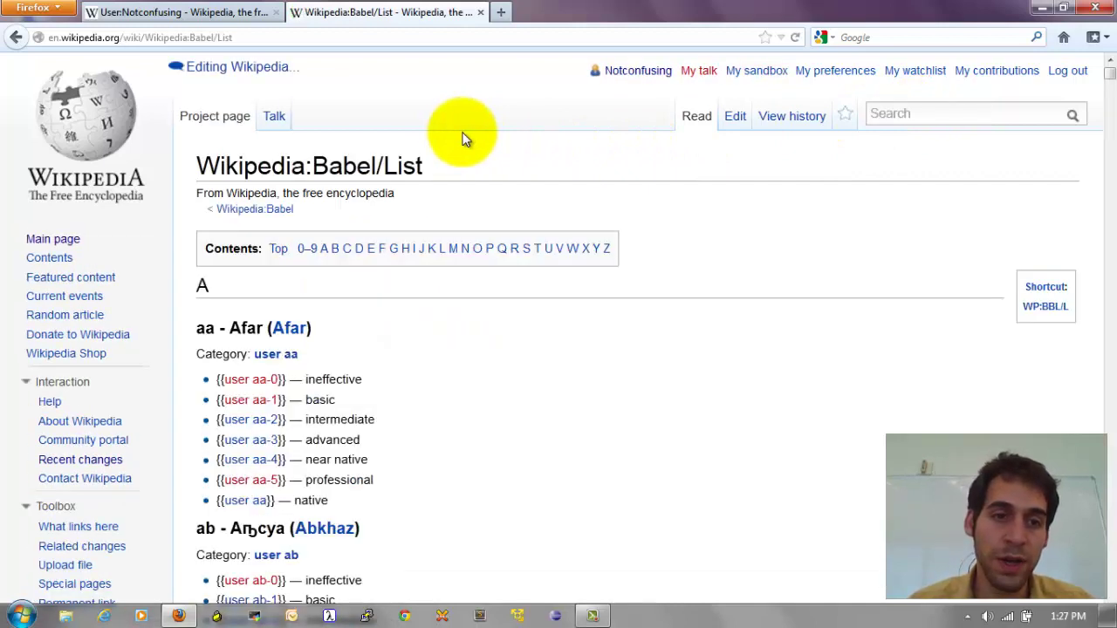
Step: Examine the proficiency-level templates for Afar, highlighting the intermediate entry {{user aa-2}}
scroll(462, 140, down, 2)
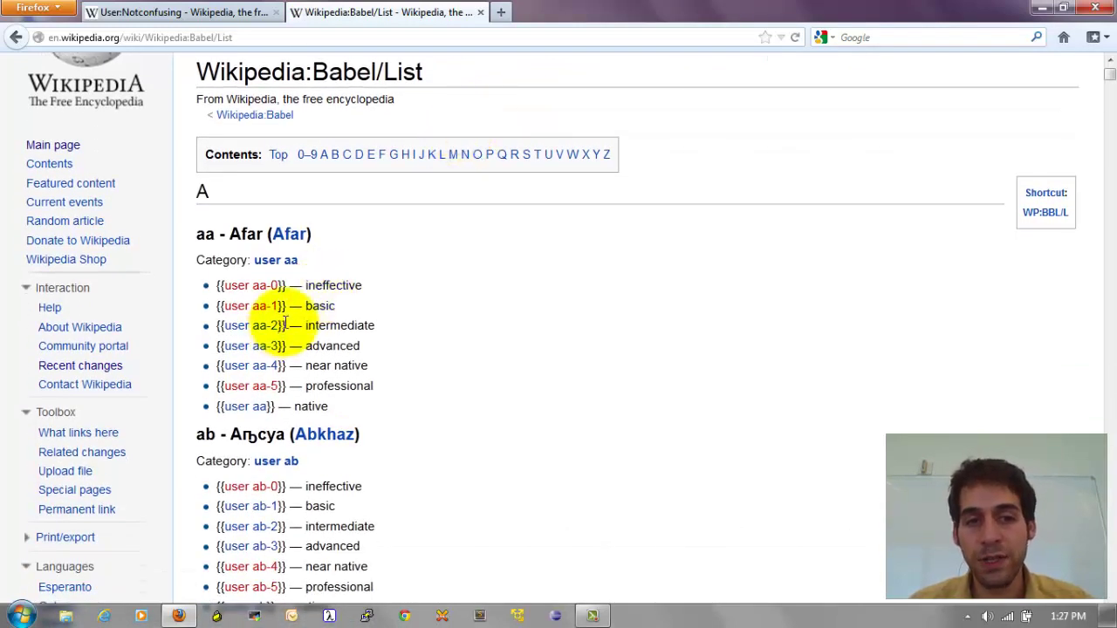
mouse_move(285, 325)
mouse_down()
mouse_move(211, 325)
mouse_move(298, 329)
mouse_up()
click(209, 327)
click(287, 325)
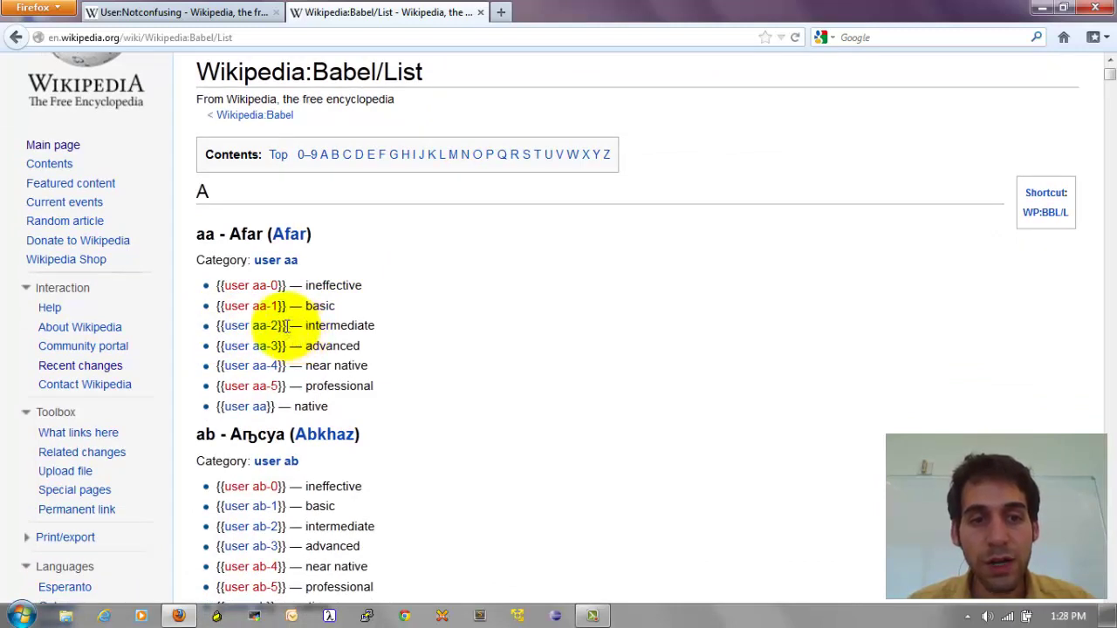
Step: Find English in the Babel language list and copy its native-speaker template code {{user en}}
scroll(291, 344, down, 4)
scroll(392, 340, down, 6)
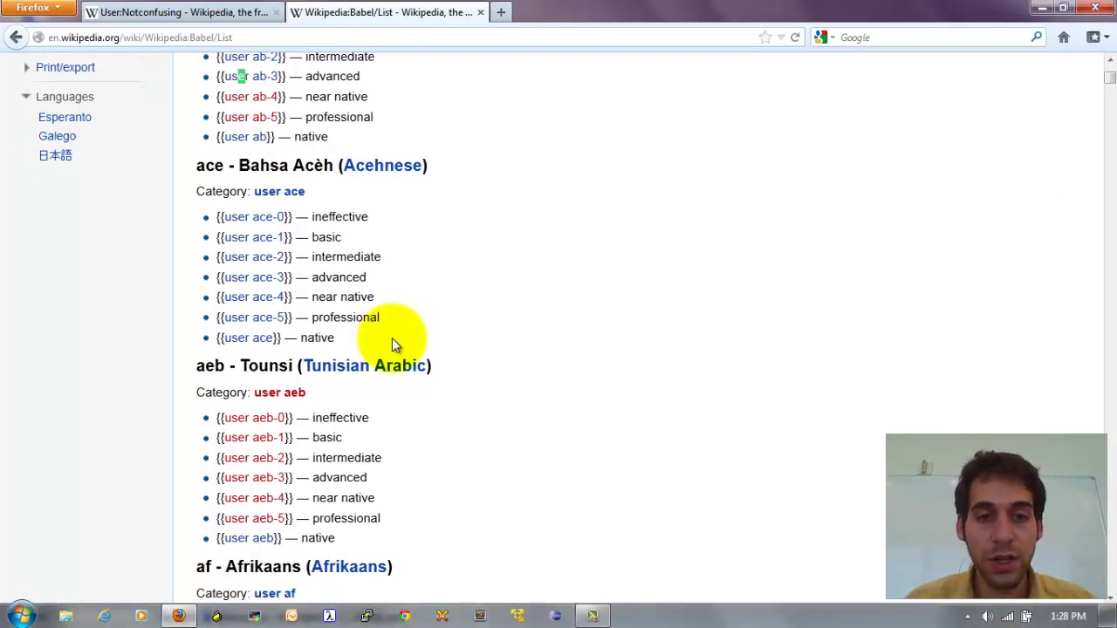
text(english)
key(Return)
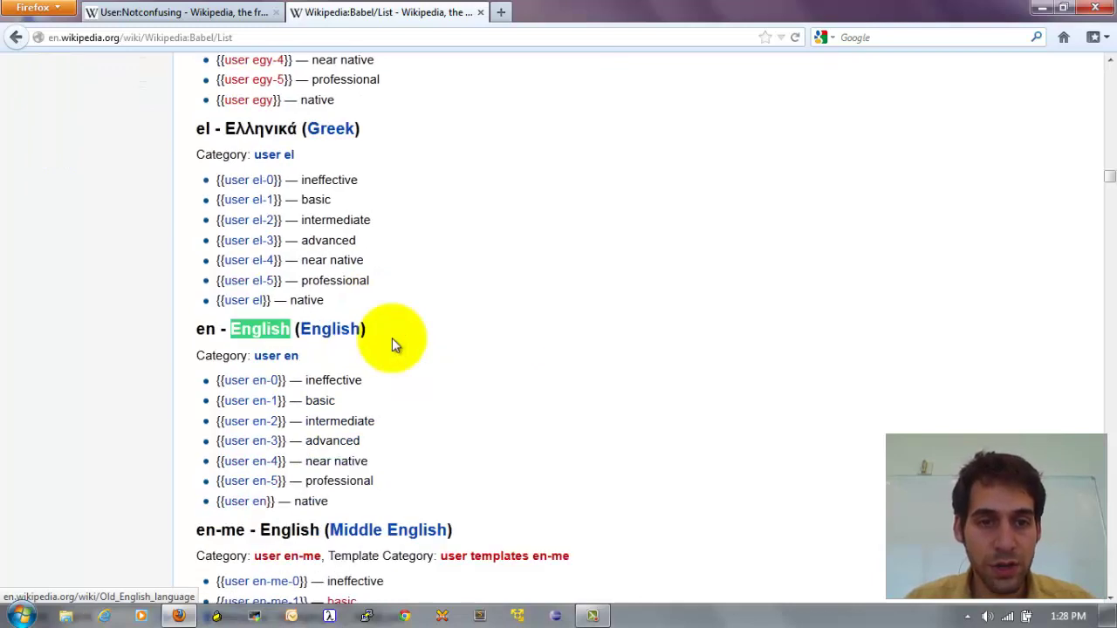
click(355, 351)
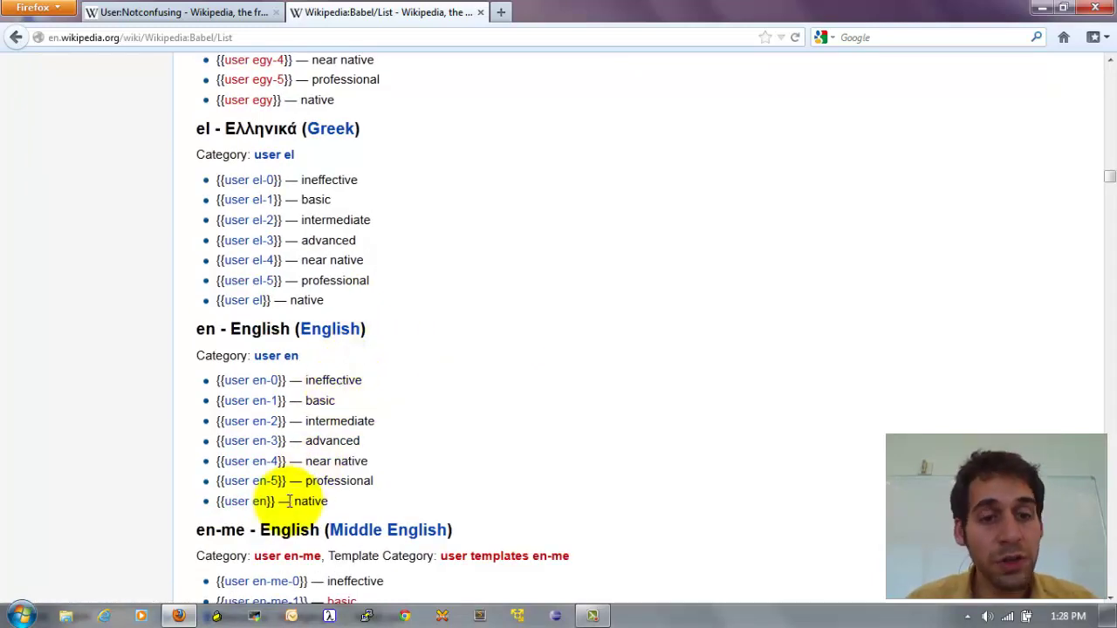
drag(272, 501, 259, 500)
drag(131, 548, 67, 555)
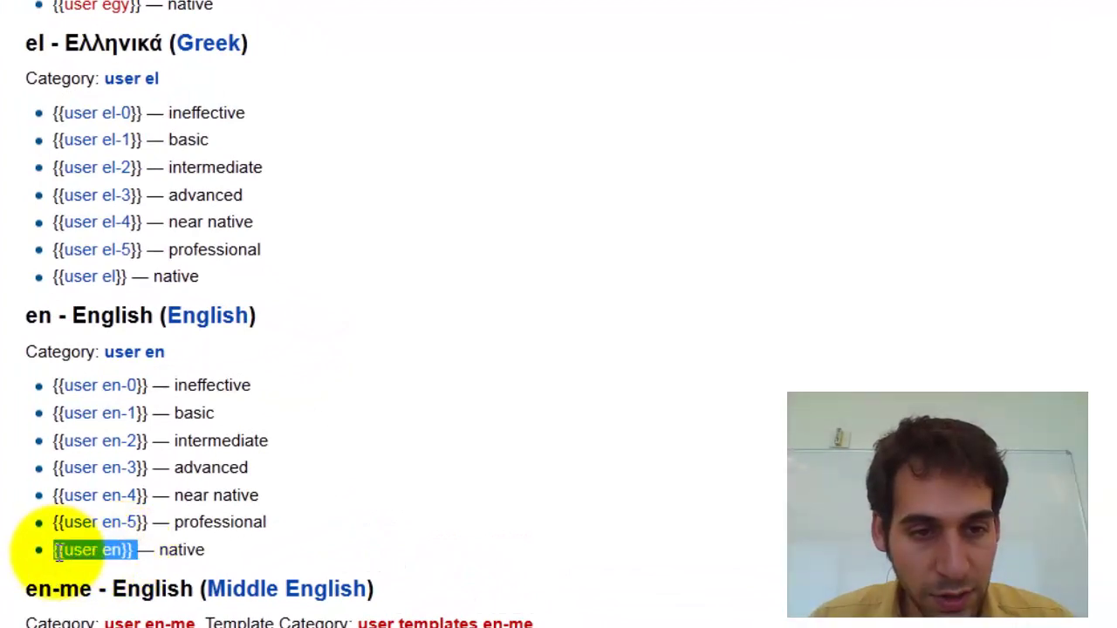
right_click(128, 556)
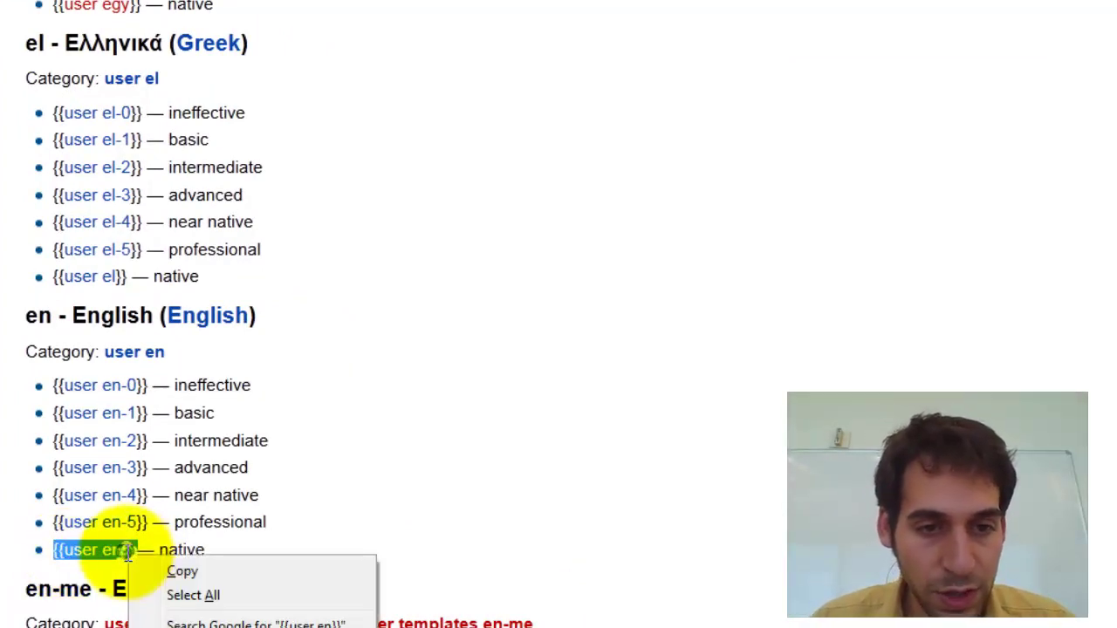
click(166, 572)
Step: Add the copied {{user en}} template below the greeting in the user page source and save the page
click(179, 13)
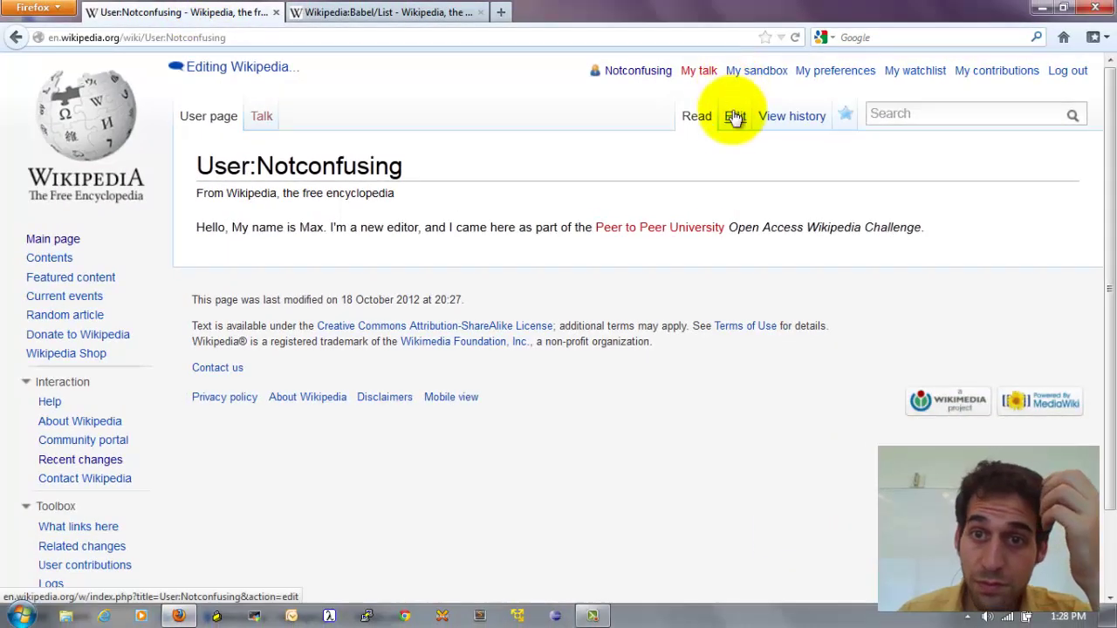
click(735, 118)
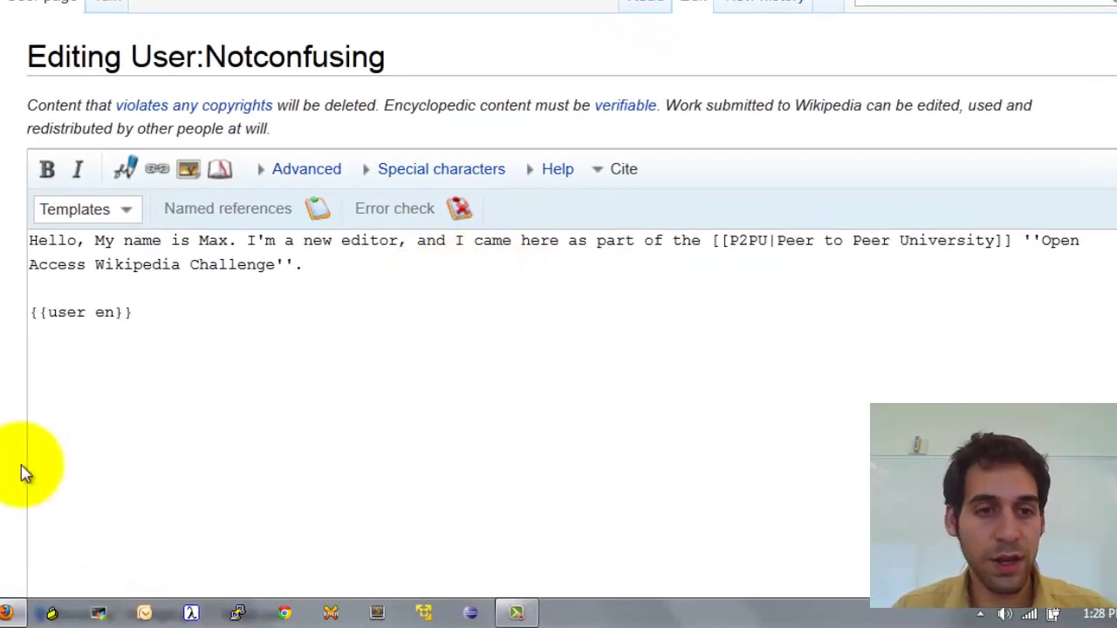
scroll(12, 474, down, 10)
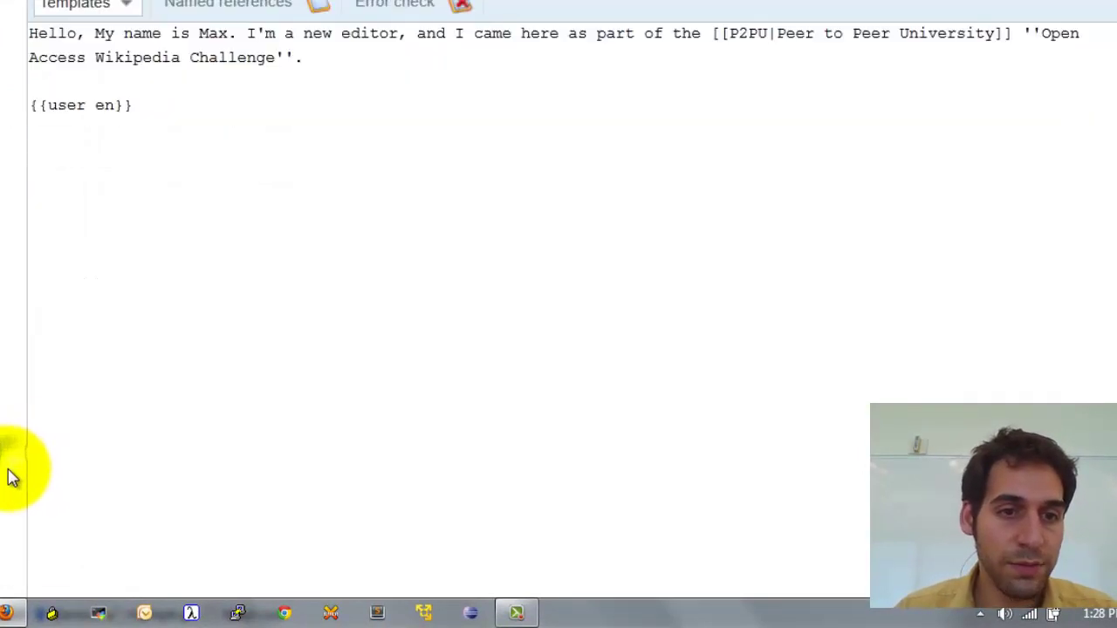
click(56, 574)
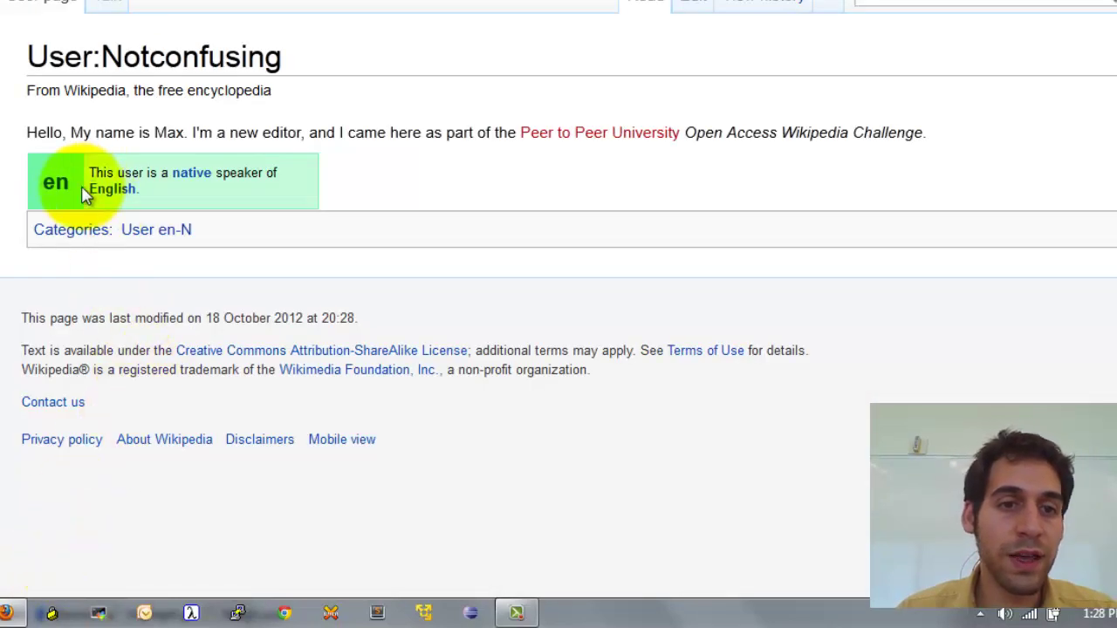
Step: Highlight the greeting above the userbox, inspect the {{user en}} code in the page source, and return to the read view
drag(26, 133, 54, 183)
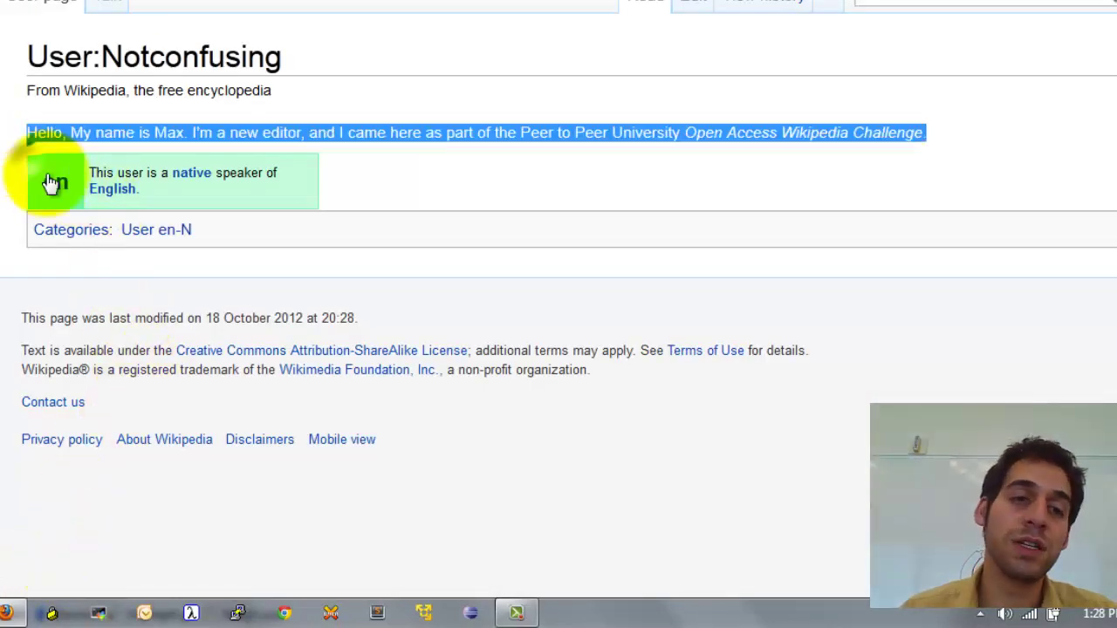
click(132, 173)
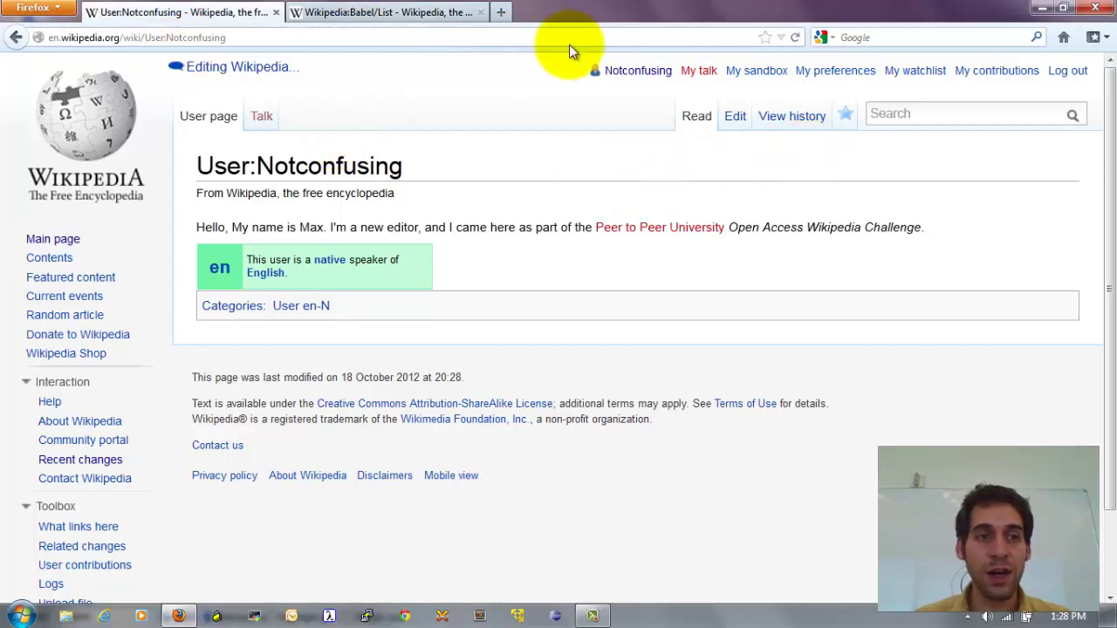
click(729, 114)
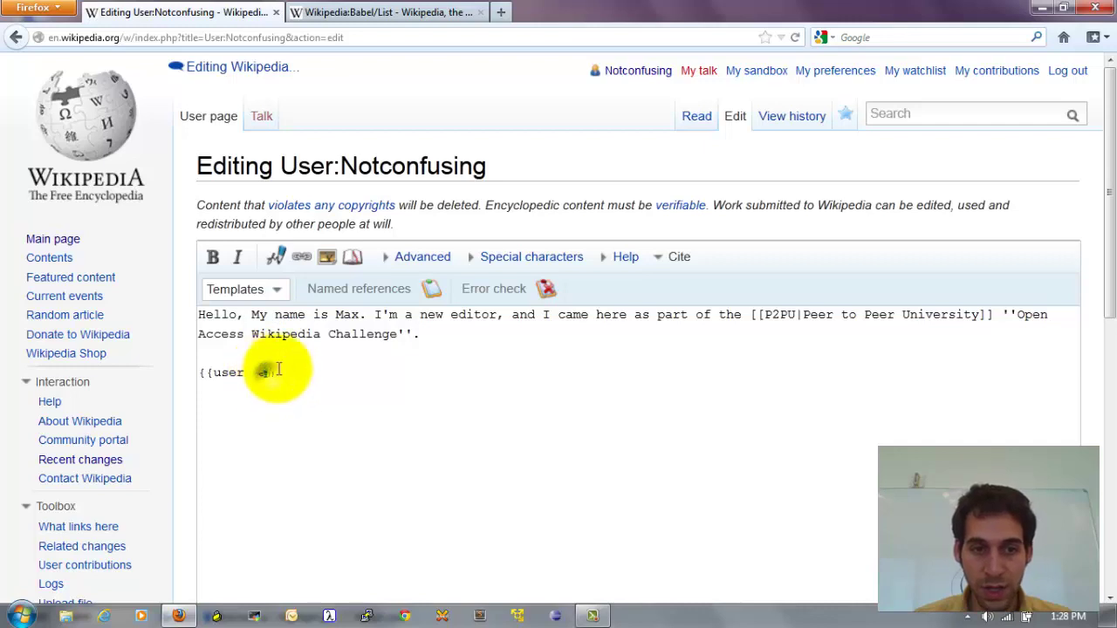
double_click(260, 373)
click(877, 112)
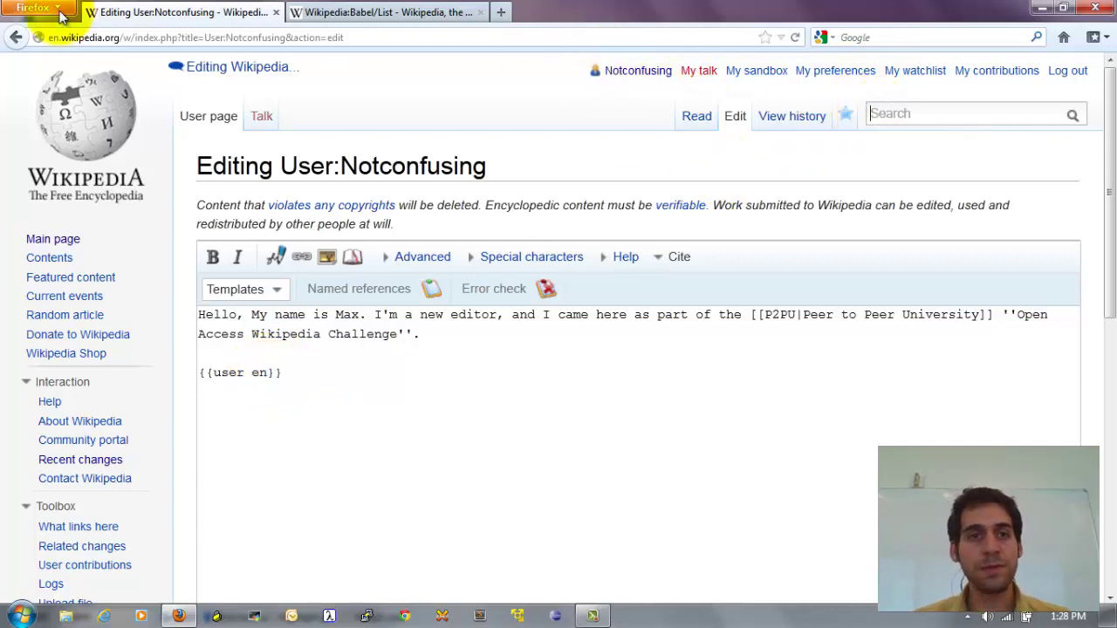
click(702, 124)
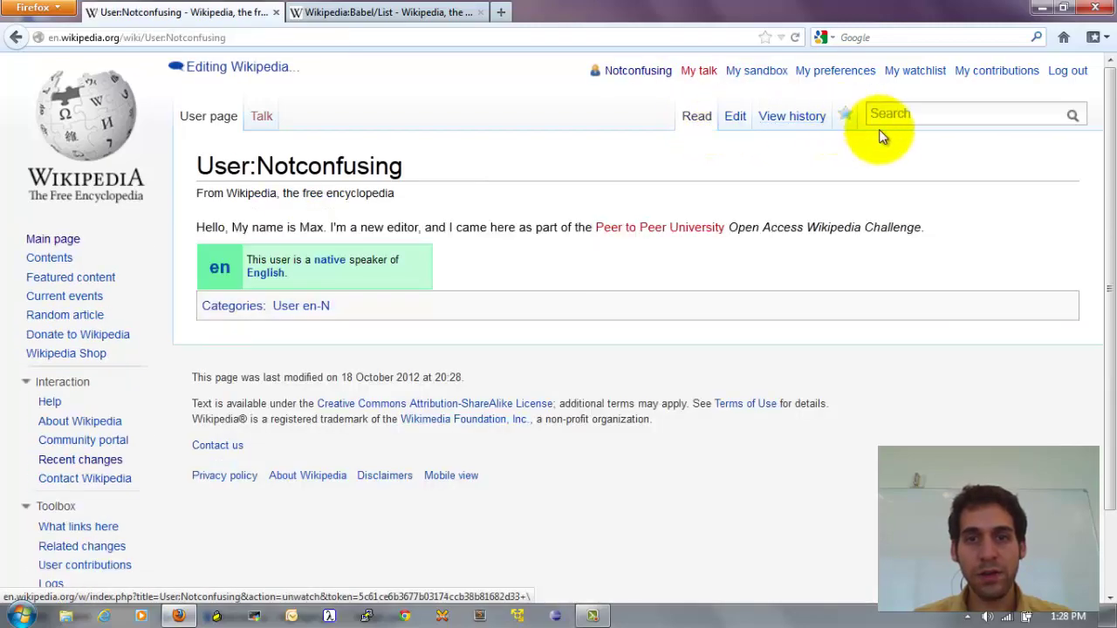
Step: Open the Template:User en page through the Wikipedia search and highlight its userbox
click(886, 114)
text(Template:)
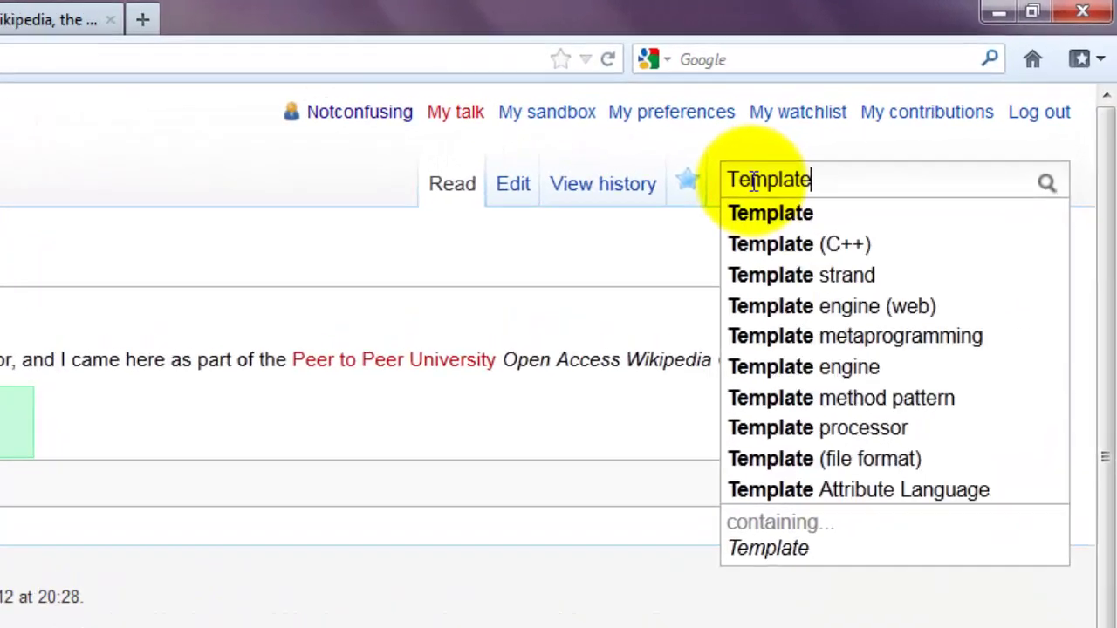
text(user en)
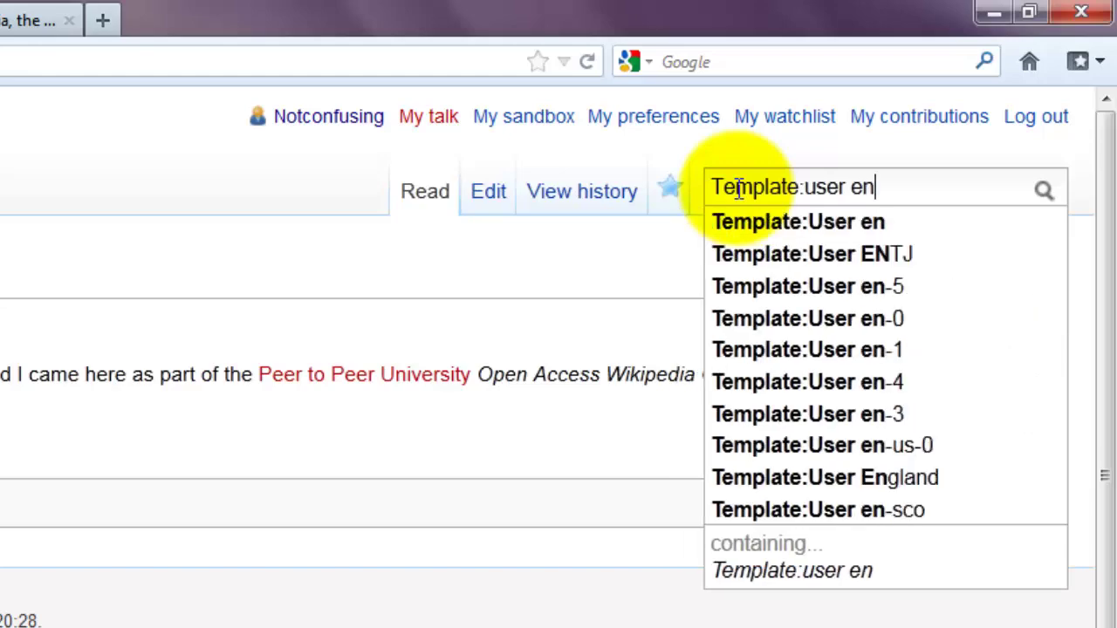
key(Down)
key(Return)
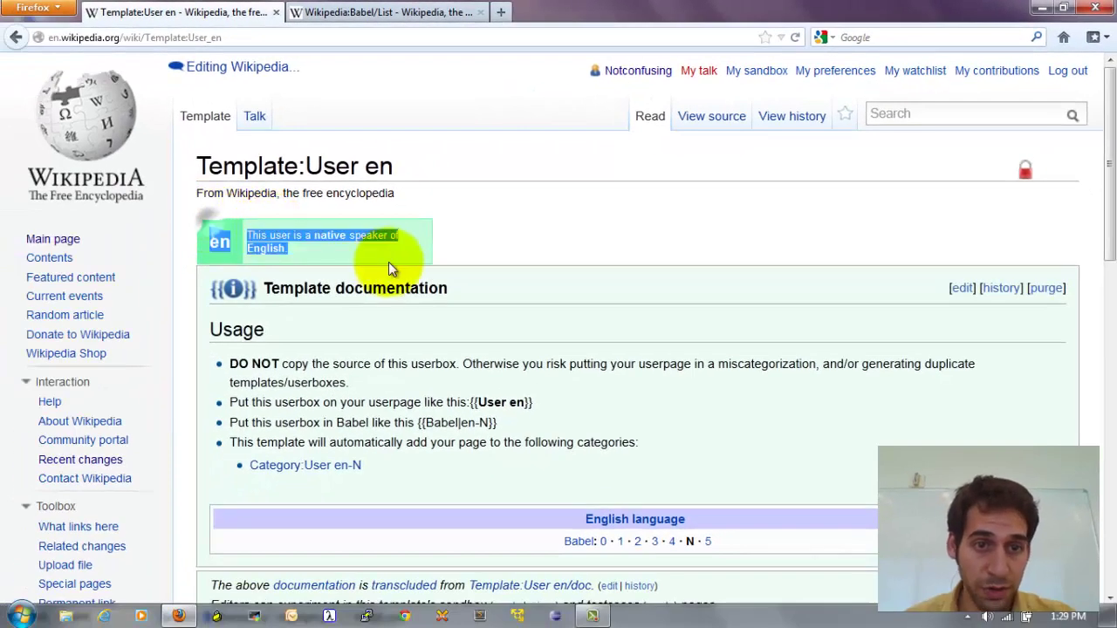
click(405, 256)
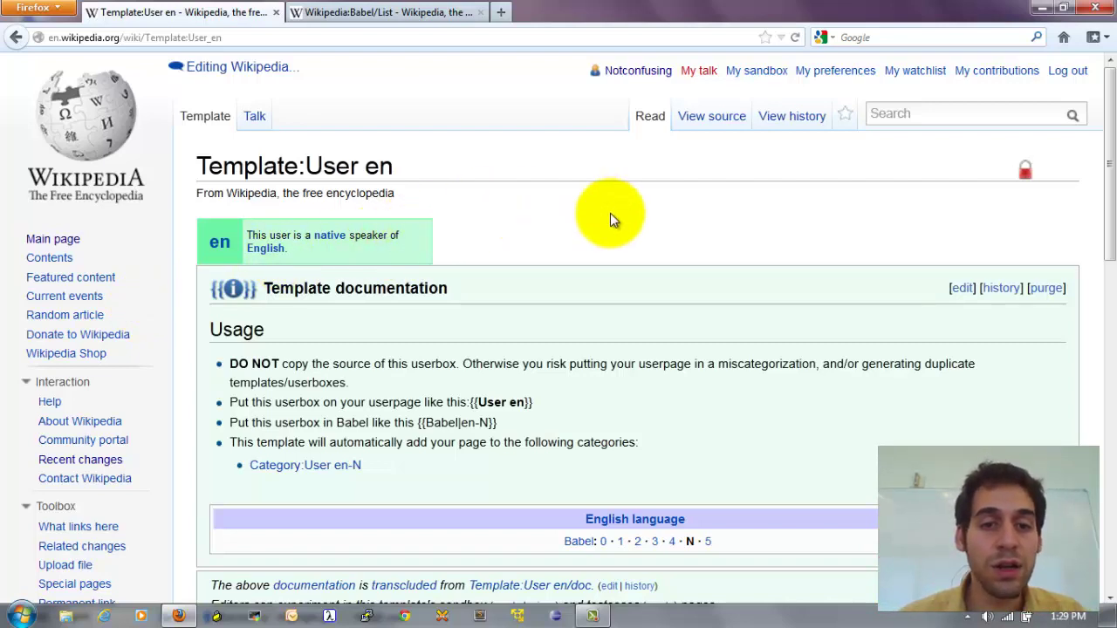
click(897, 116)
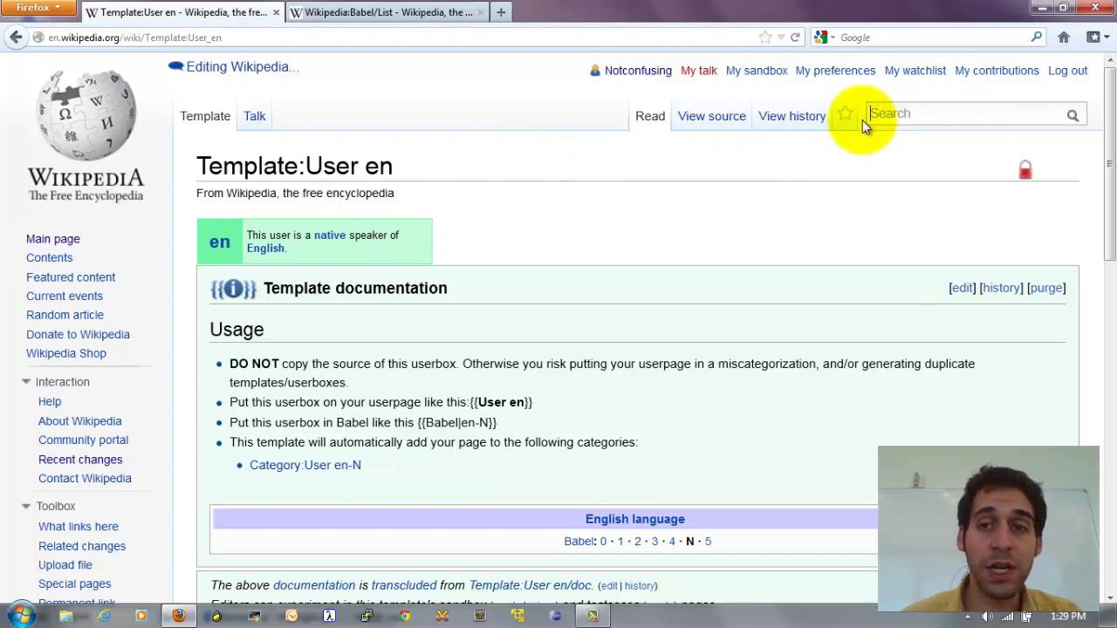
Step: Return to the start of the Babel language list and copy its page title Wikipedia:Babel/List
click(335, 11)
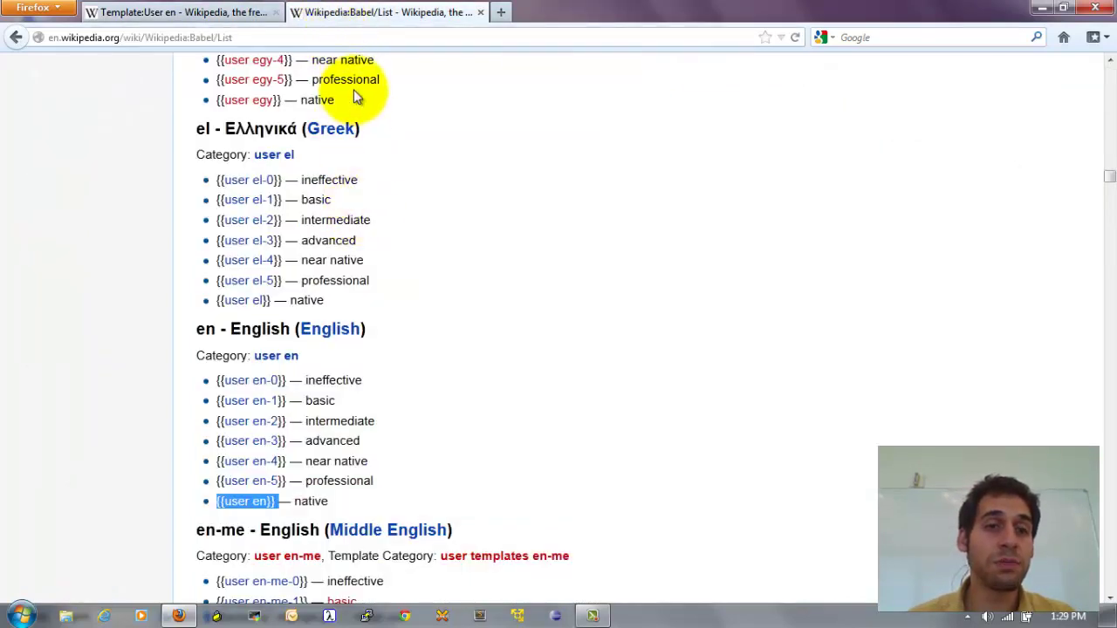
scroll(353, 219, up, 10)
scroll(353, 219, up, 10)
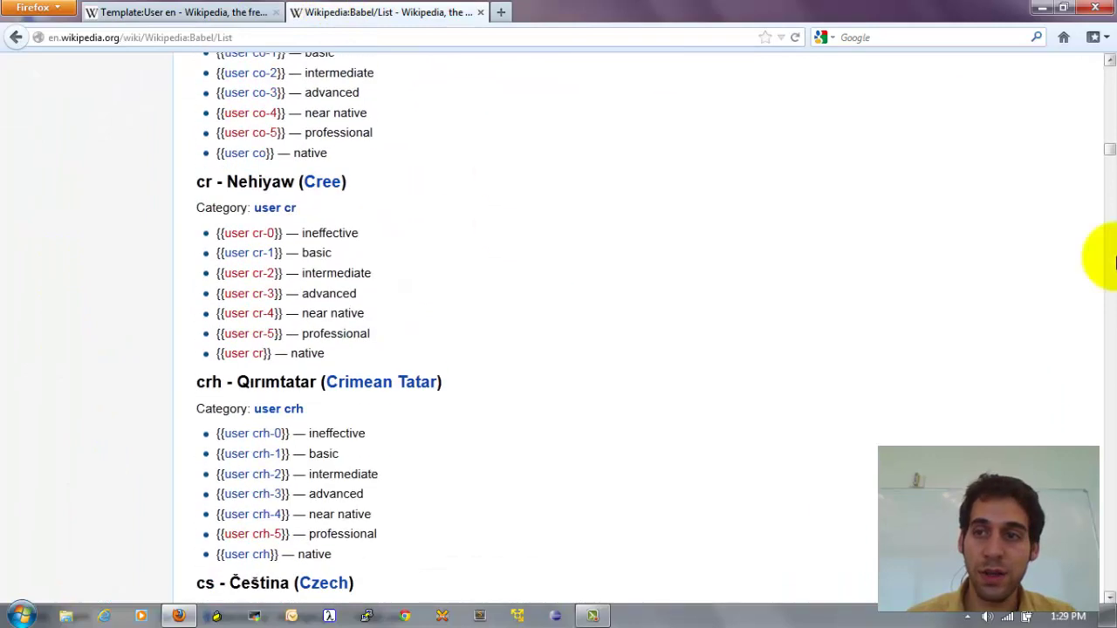
drag(1110, 151, 1108, 70)
drag(435, 163, 214, 166)
click(209, 164)
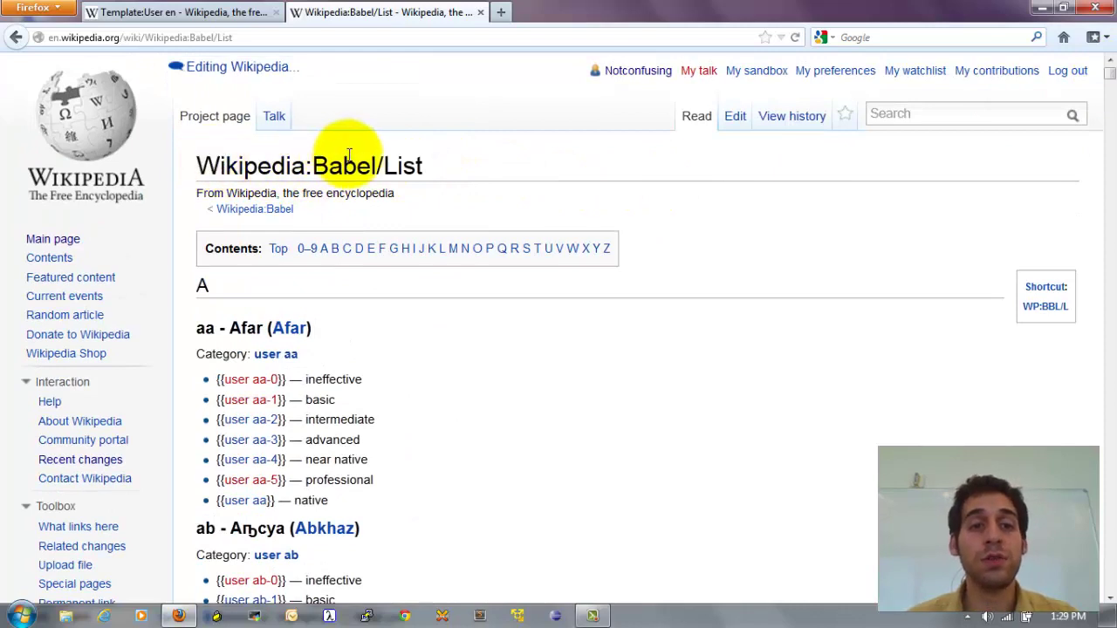
drag(427, 170, 190, 172)
key(ctrl+c)
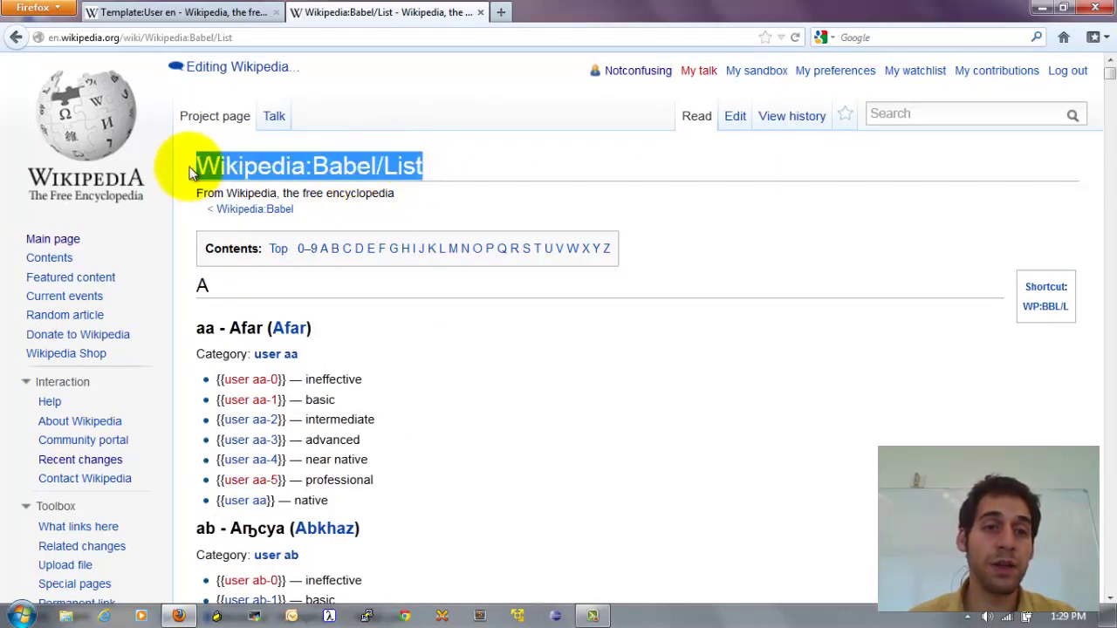
Step: Find the Category:Userboxes page through the Wikipedia search and open it
click(964, 116)
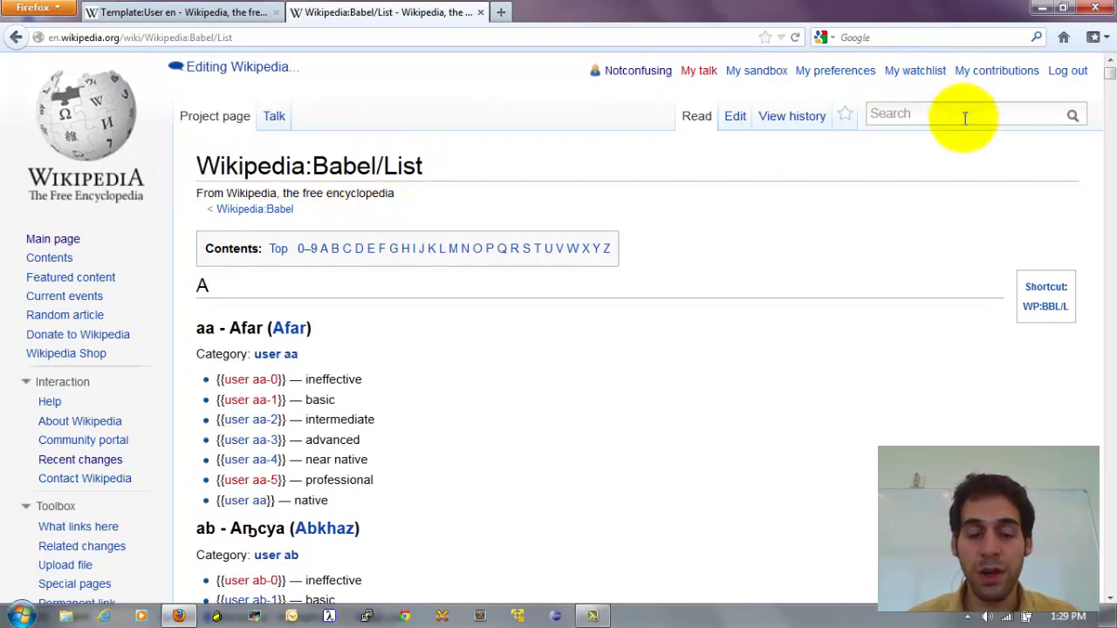
key(ctrl+v)
key(ctrl+a)
text(Category)
text(:User)
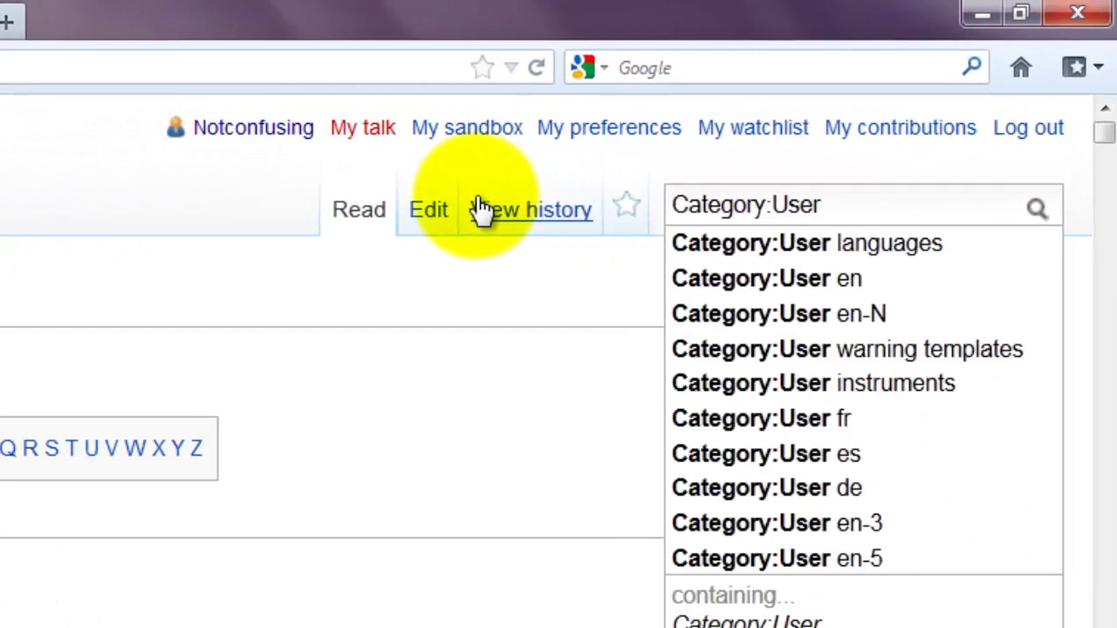
text( bo)
key(BackSpace)
key(BackSpace)
key(BackSpace)
text(bo)
key(Down)
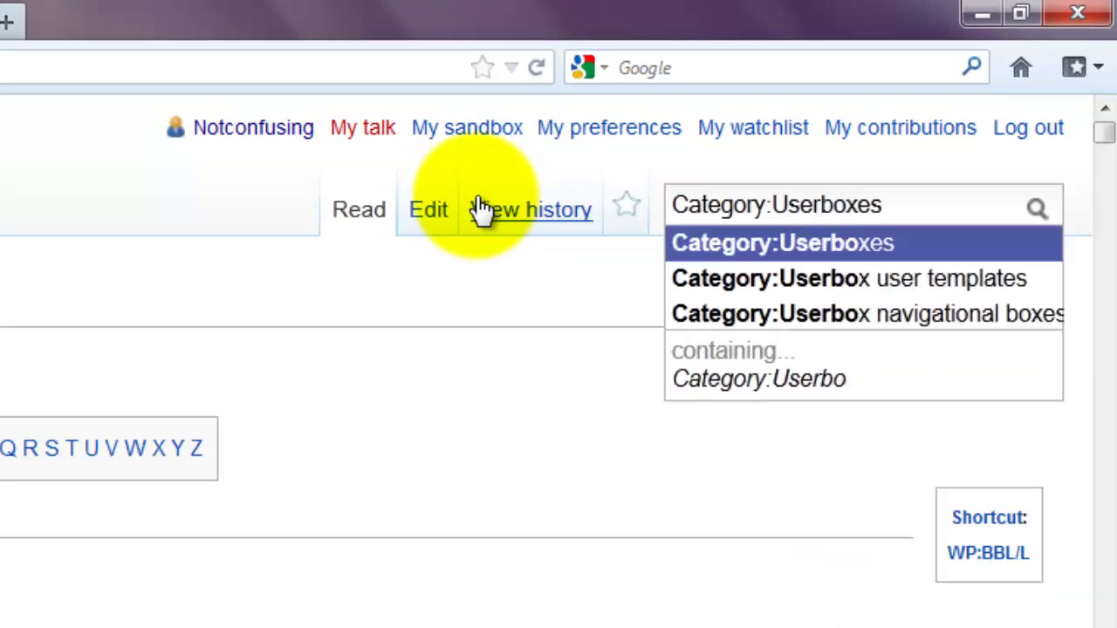
key(Return)
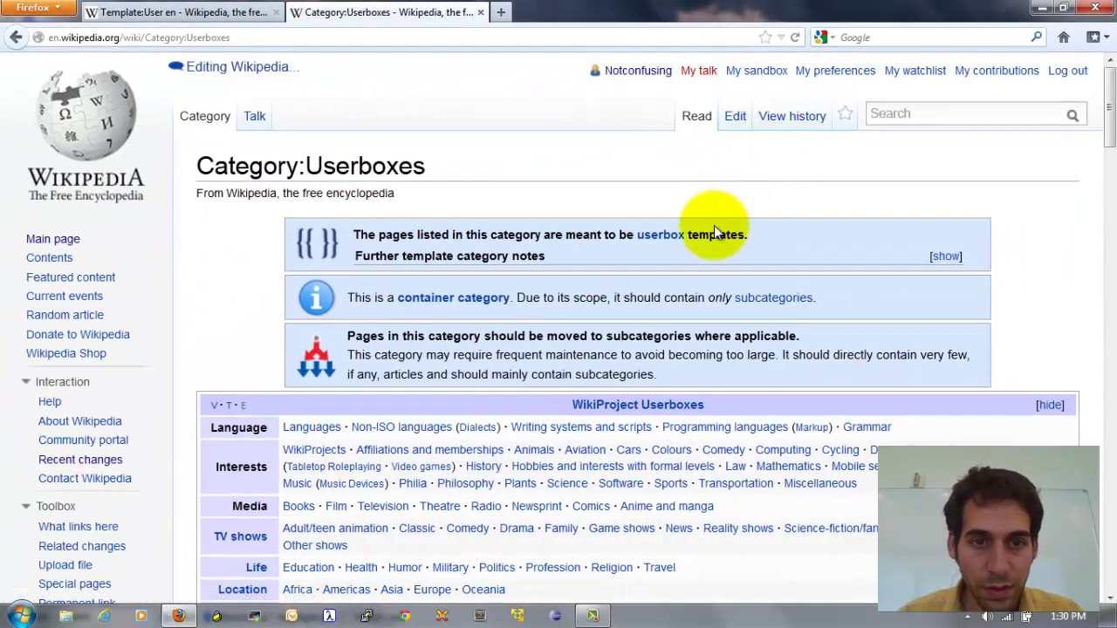
Step: Open the Humor userboxes page from the Life group of the WikiProject Userboxes overview
scroll(611, 288, down, 5)
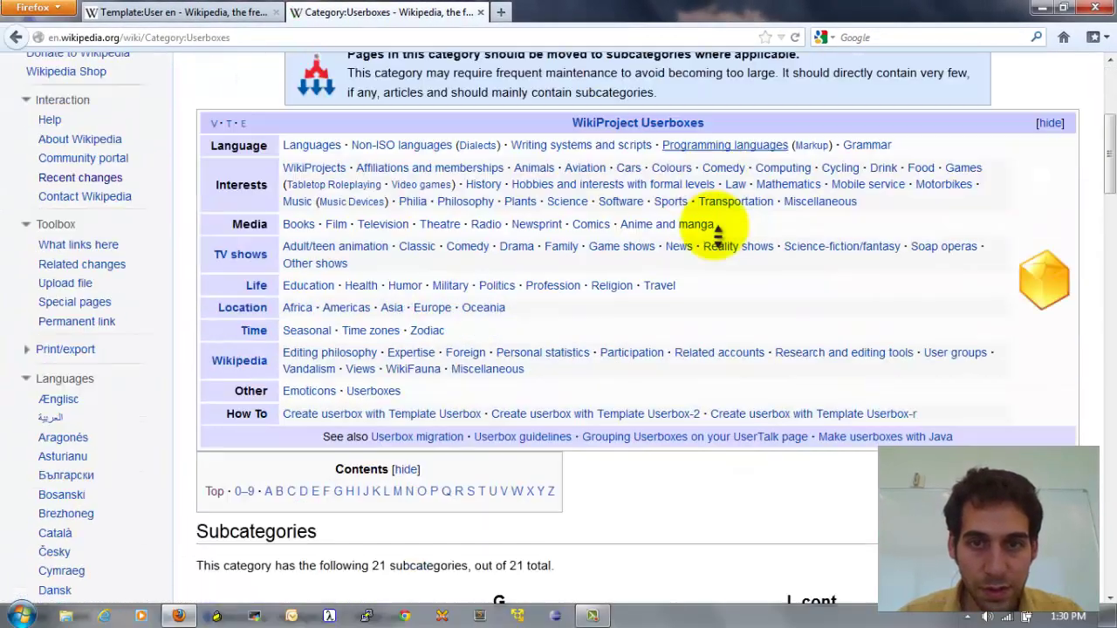
scroll(715, 233, up, 3)
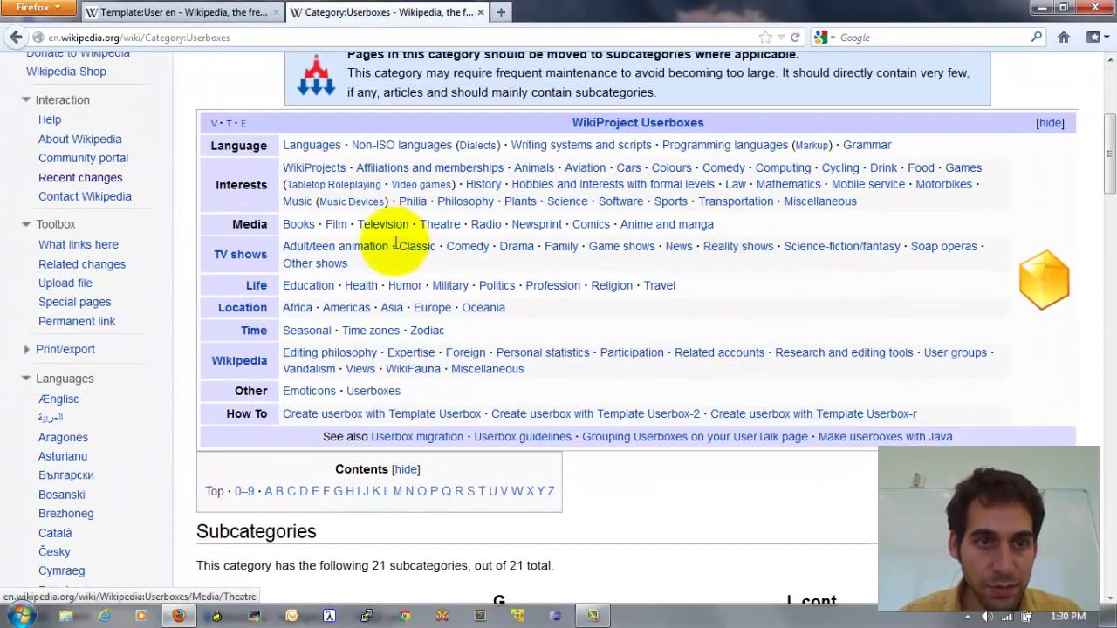
click(403, 291)
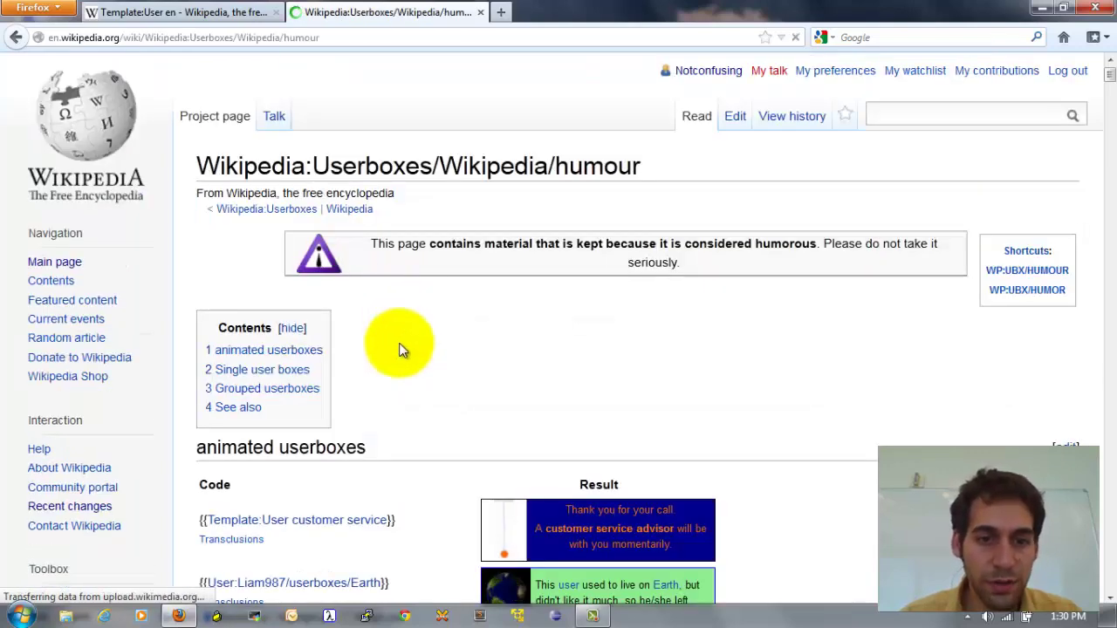
Step: Browse the animated userboxes and copy the full PenDoom template code for The Donut of DOOM, including its double braces
scroll(399, 349, down, 4)
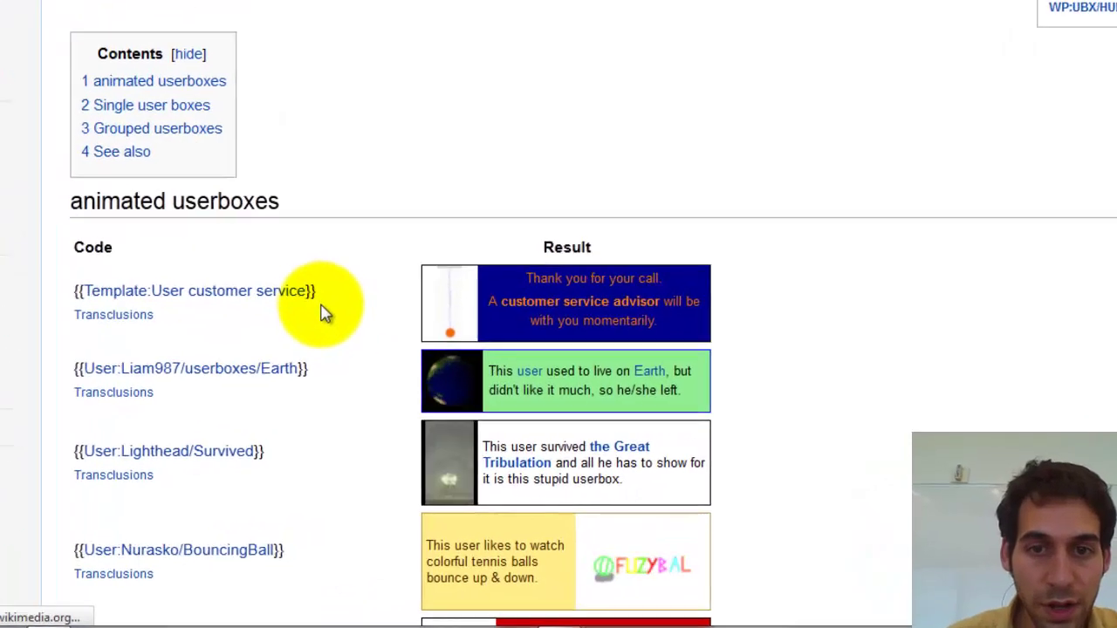
scroll(320, 311, down, 3)
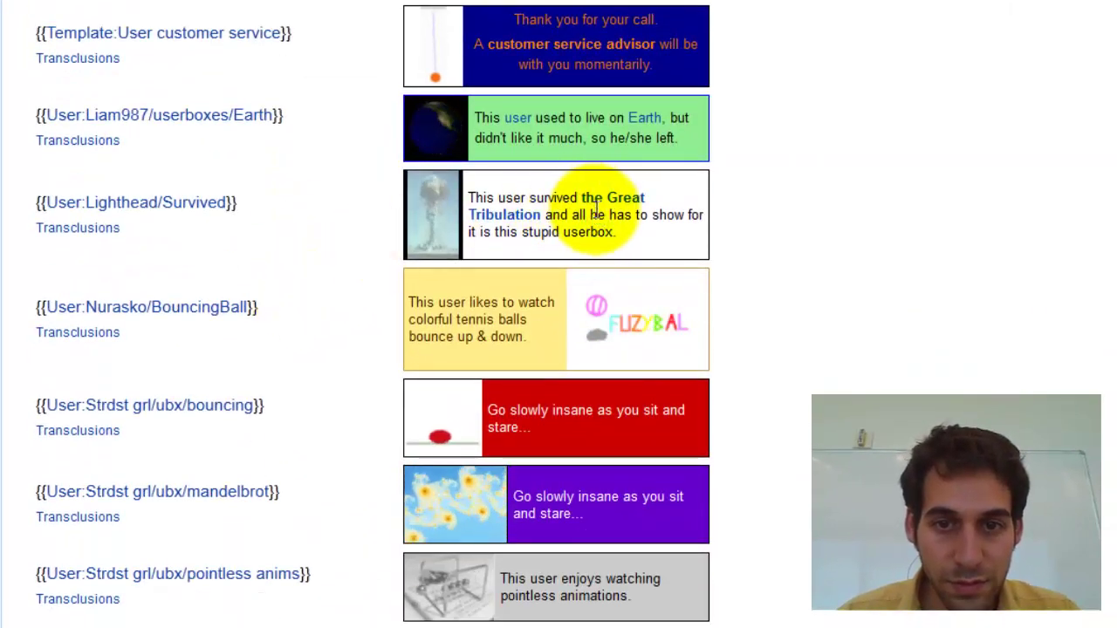
scroll(596, 209, down, 3)
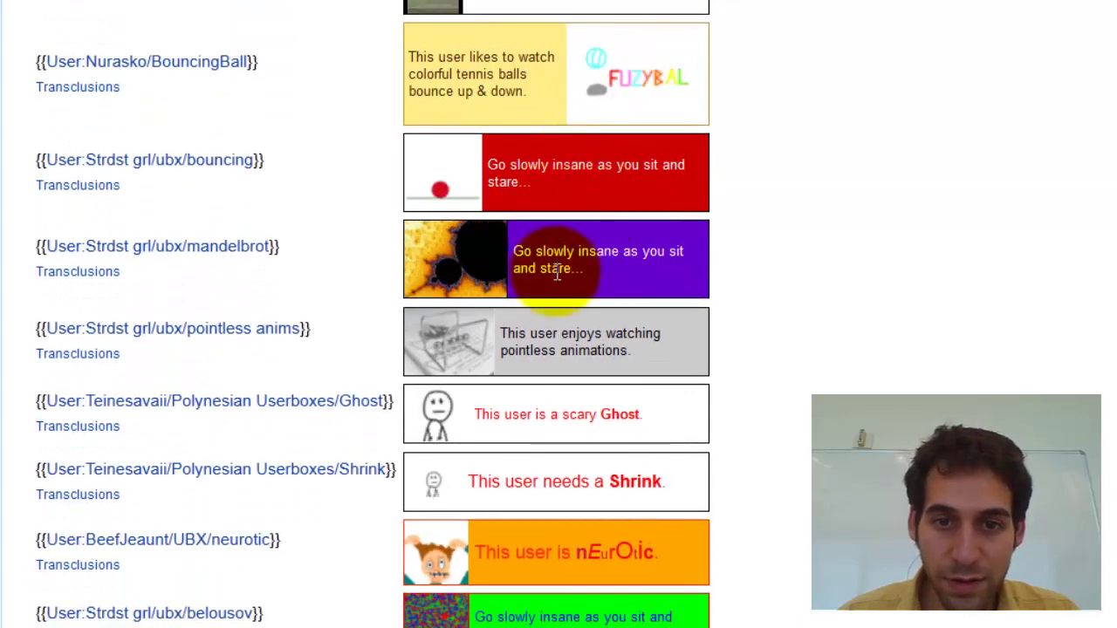
scroll(556, 273, down, 3)
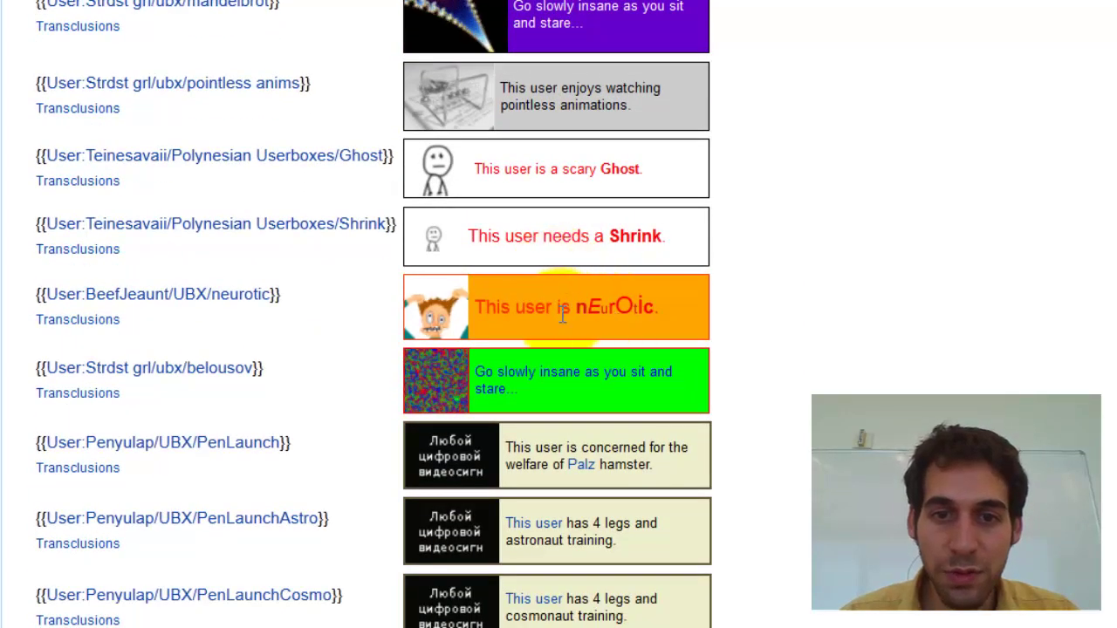
middle_click(273, 295)
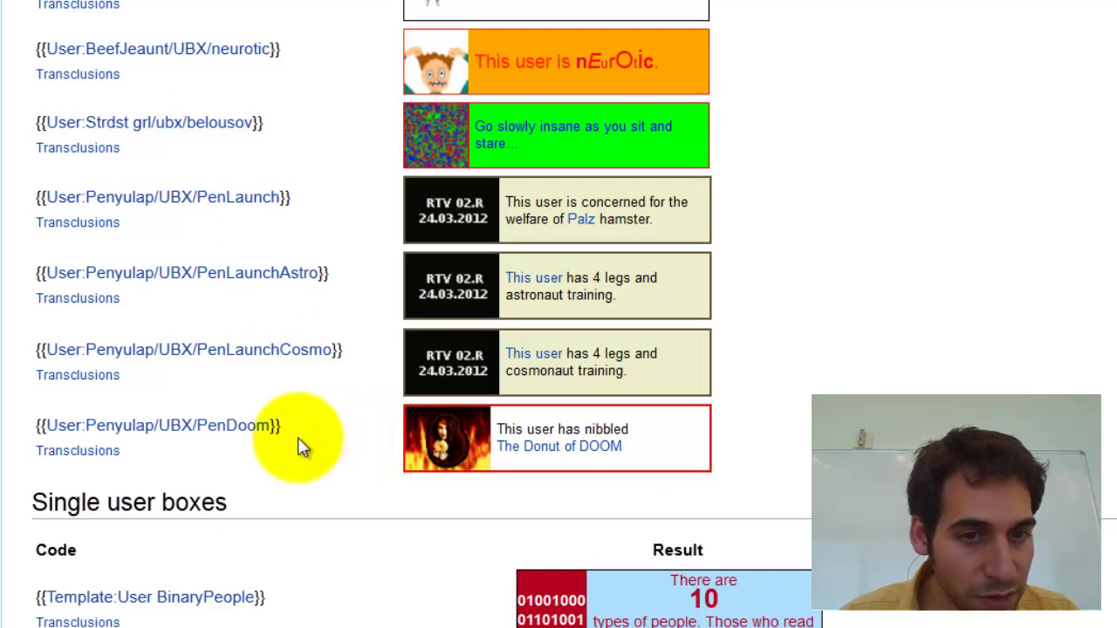
drag(278, 428, 198, 436)
click(342, 453)
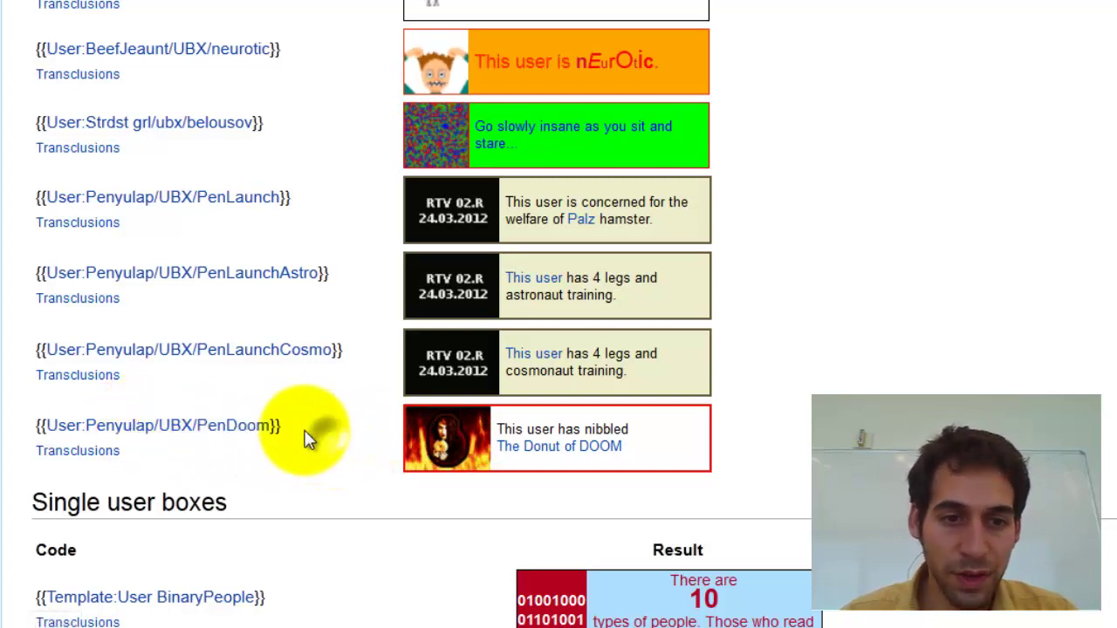
drag(286, 424, 32, 419)
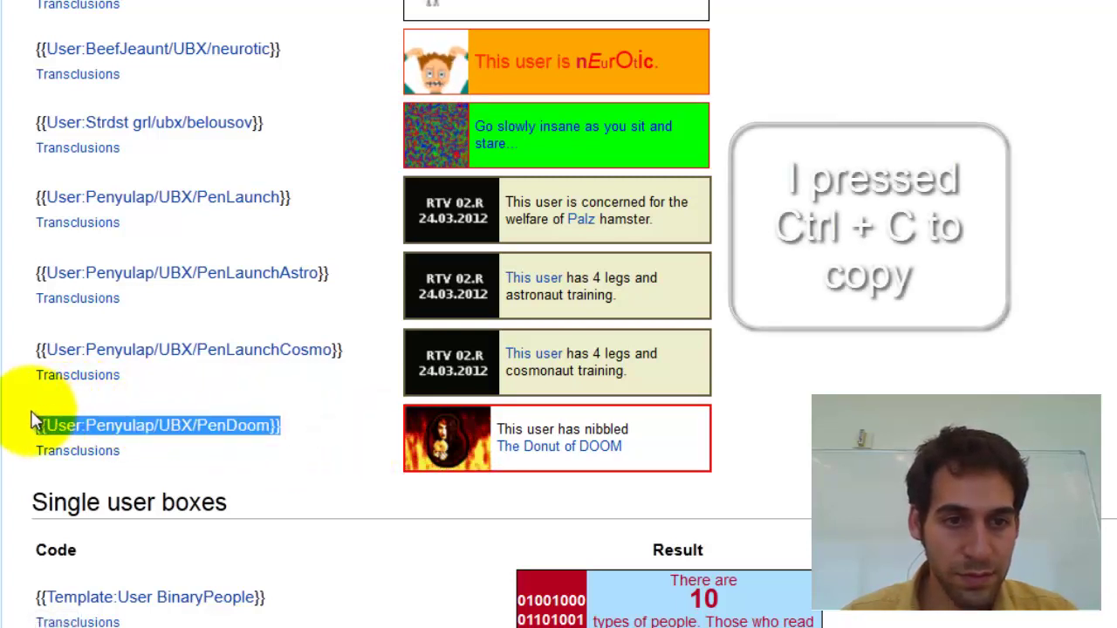
Step: Look over the other humour userboxes and go back to the Category:Userboxes page
scroll(280, 445, up, 2)
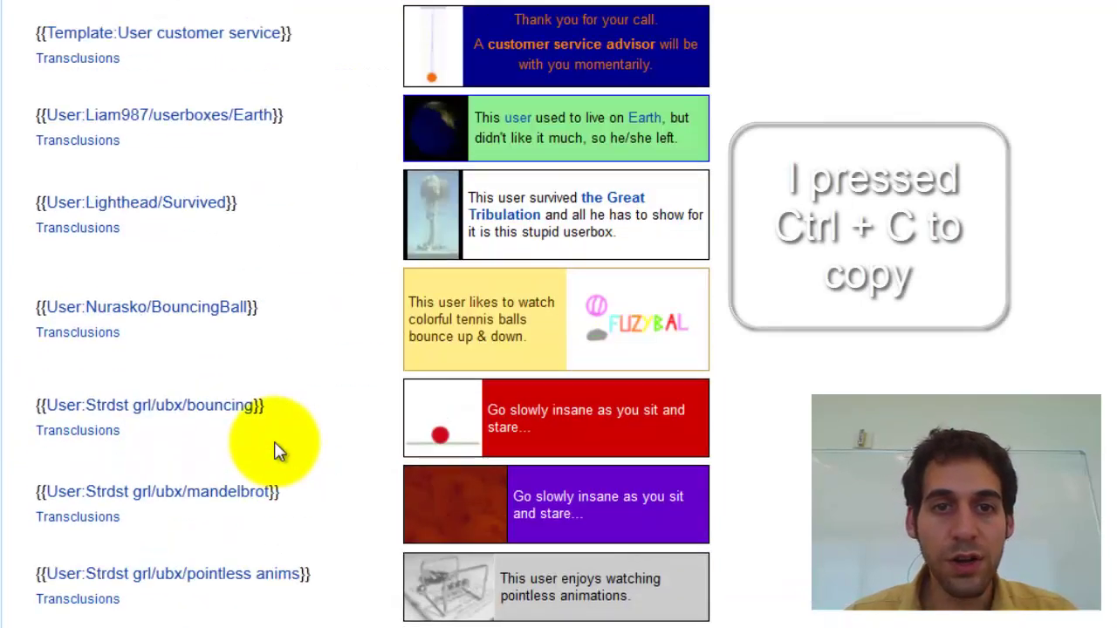
scroll(277, 449, up, 20)
scroll(185, 312, down, 1)
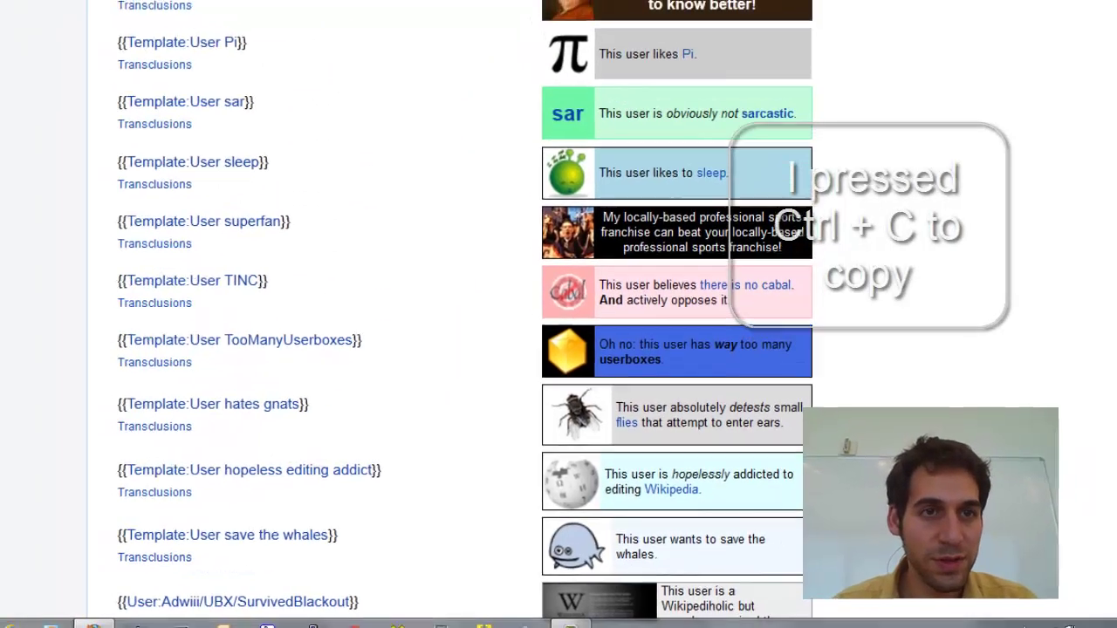
click(15, 38)
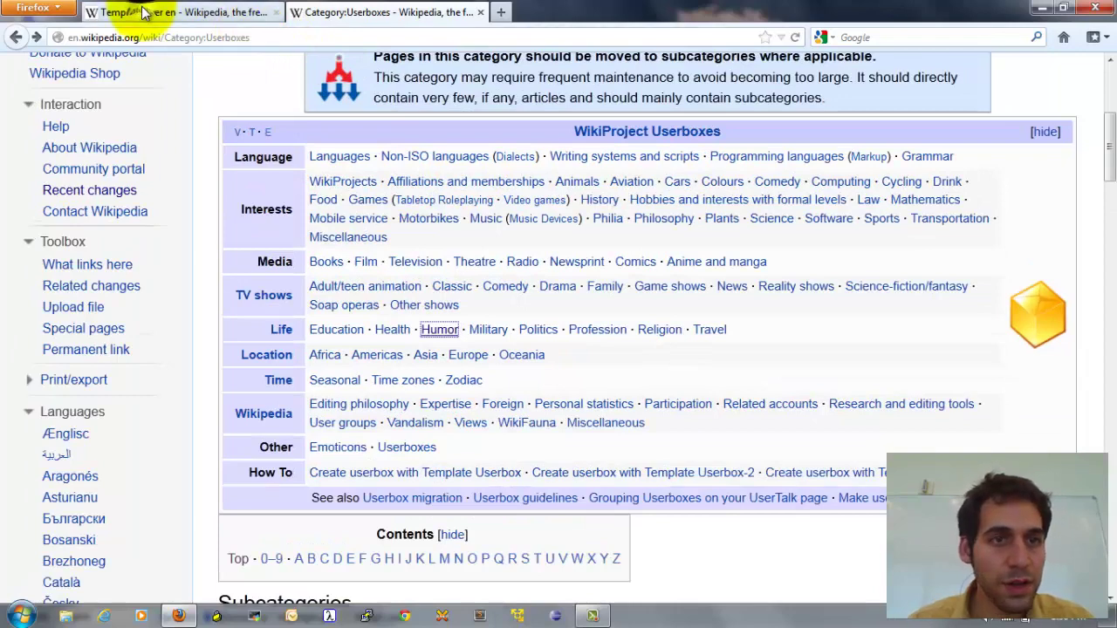
Step: Open the user page for editing and add the copied PenDoom userbox template on the line below {{user en}}
click(146, 18)
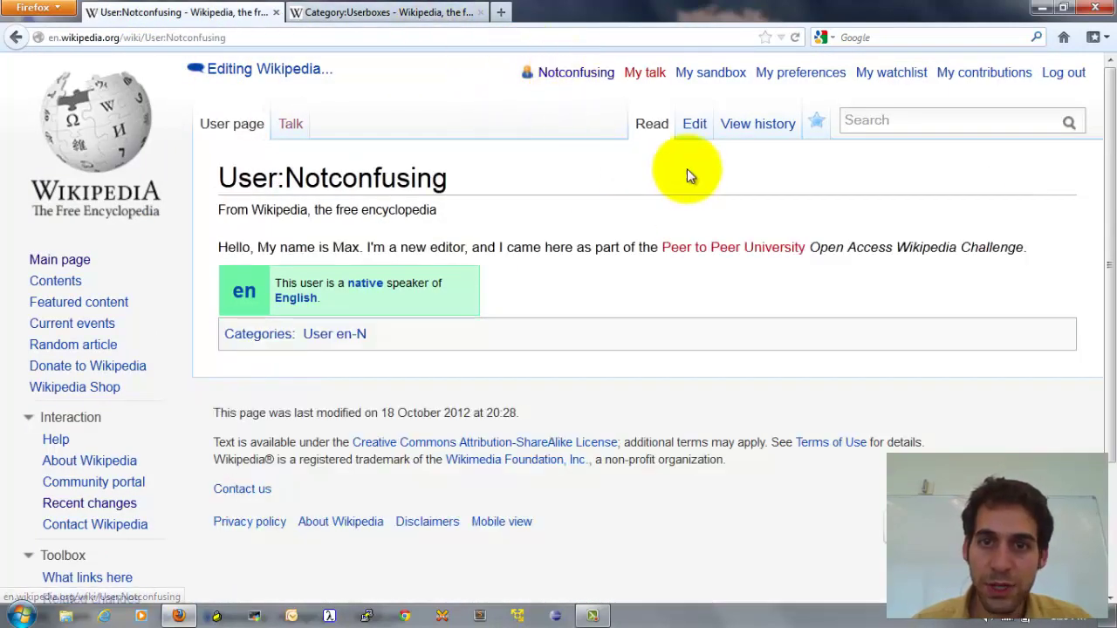
click(696, 137)
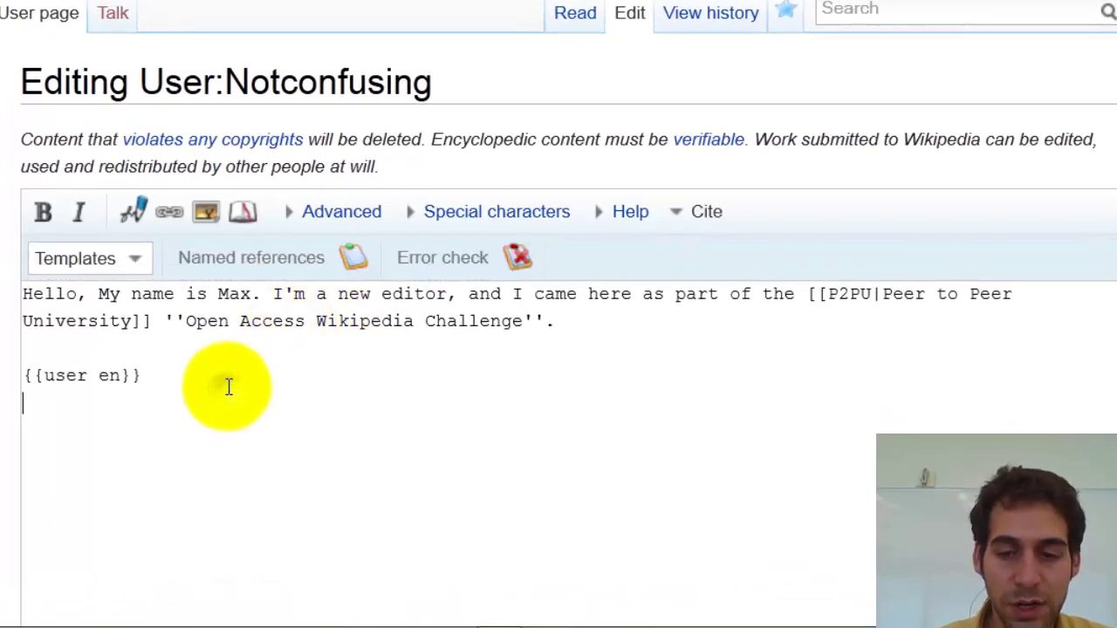
text({{User:Penyulap/UBX/PenDoom}})
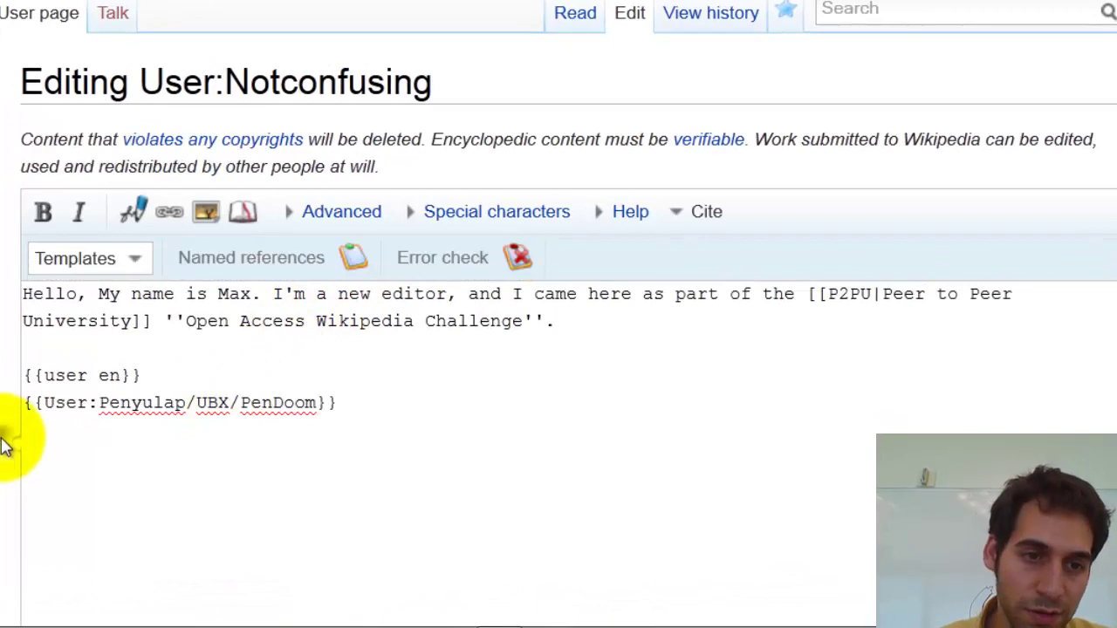
Step: Enter the edit summary "added userbox of doom" and save the user page
scroll(0, 447, down, 8)
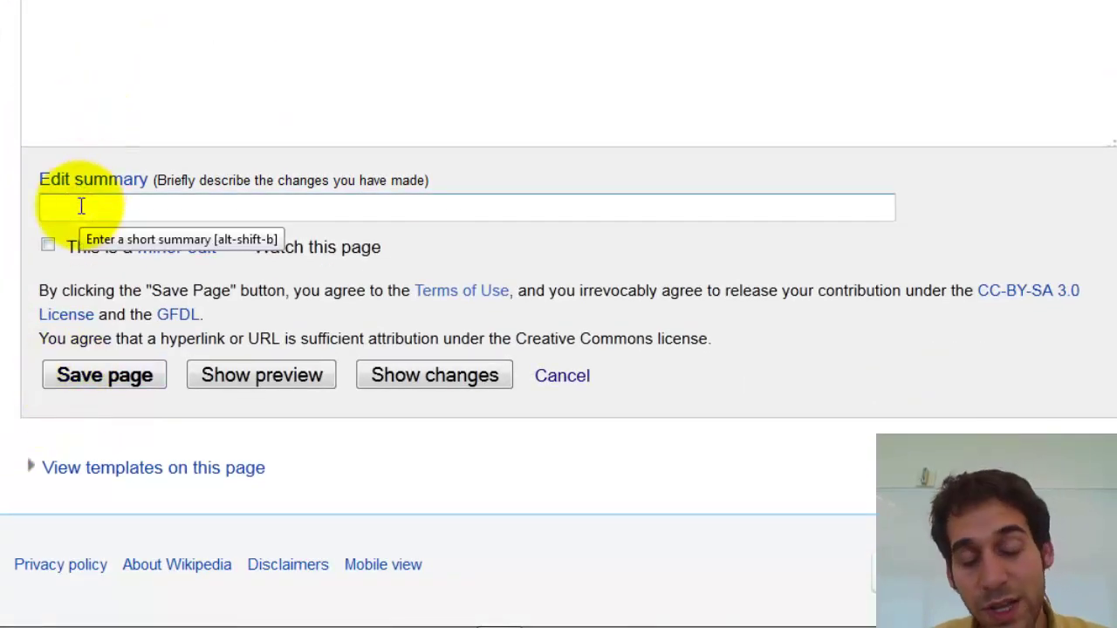
click(81, 206)
text(added userbox of doom)
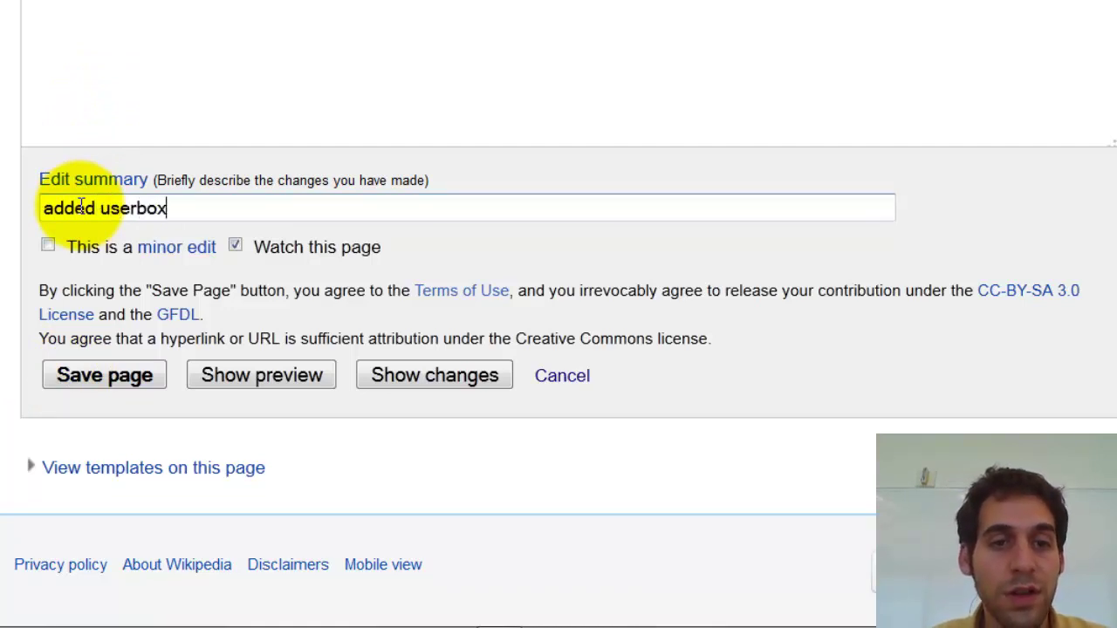
click(137, 377)
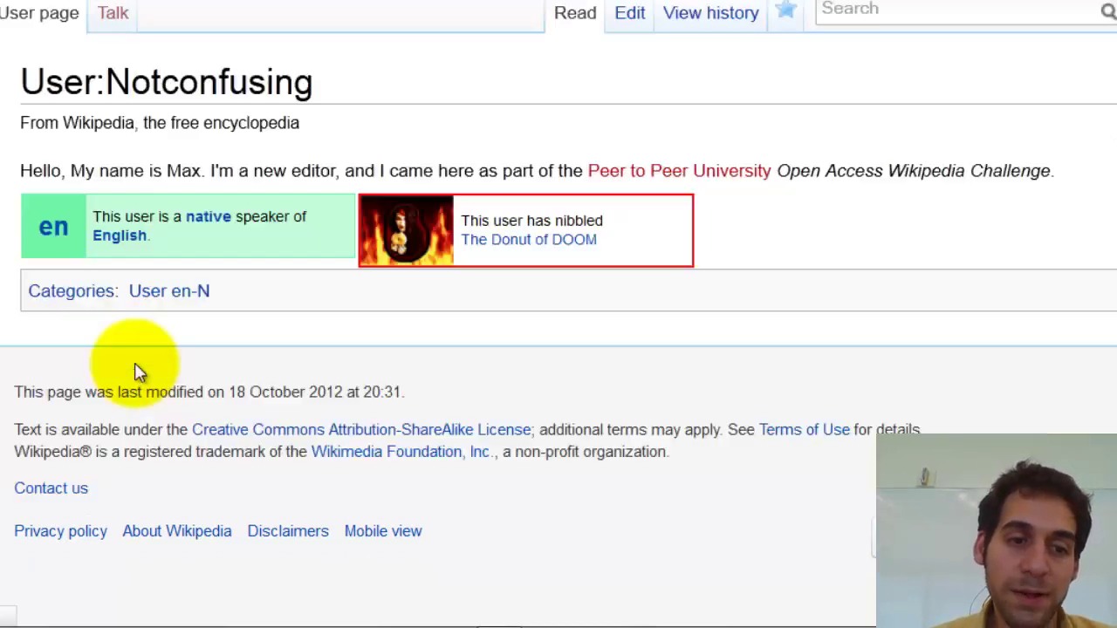